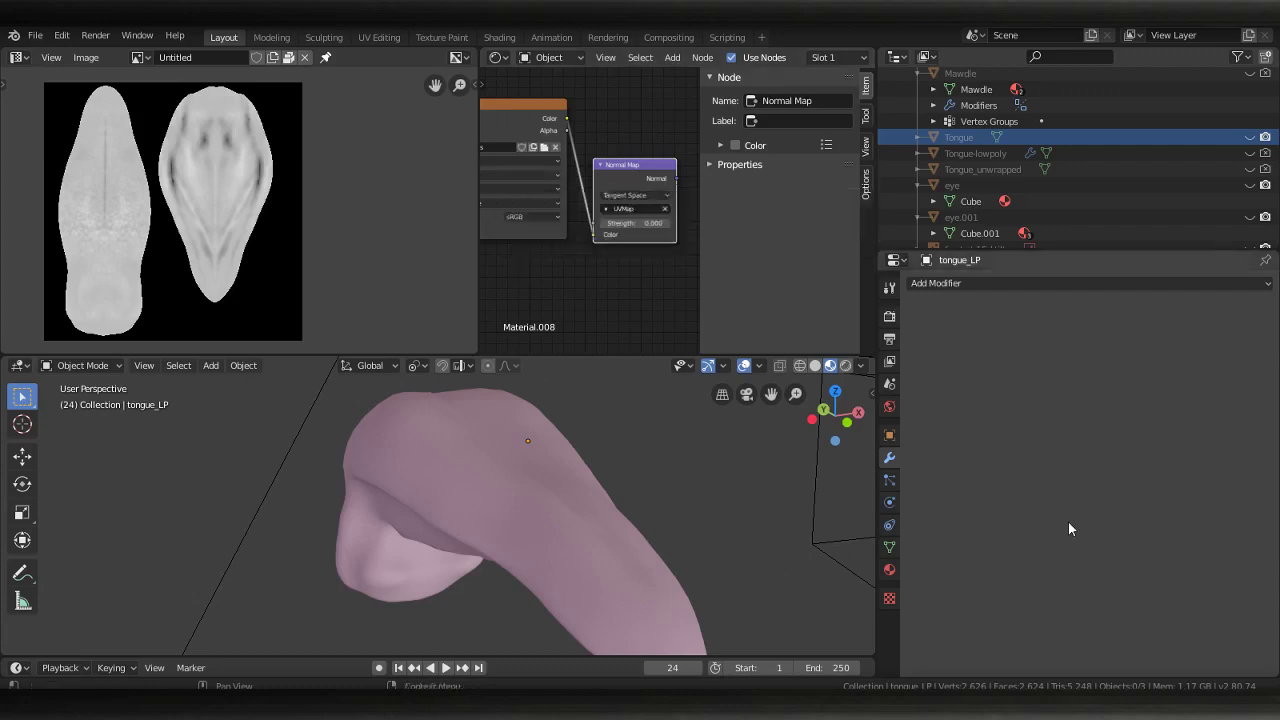
Orbit around the tongue and pan the node graph to reveal the Bump node
{"action": "mouse_move", "coordinate": [860, 480]}
{"action": "middle_mouse_down"}
{"action": "mouse_move", "coordinate": [612, 469]}
{"action": "mouse_move", "coordinate": [685, 468]}
{"action": "mouse_move", "coordinate": [577, 502]}
{"action": "mouse_move", "coordinate": [437, 479]}
{"action": "mouse_move", "coordinate": [578, 490]}
{"action": "mouse_move", "coordinate": [671, 460]}
{"action": "mouse_move", "coordinate": [624, 462]}
{"action": "mouse_move", "coordinate": [636, 487]}
{"action": "mouse_move", "coordinate": [606, 462]}
{"action": "mouse_move", "coordinate": [583, 490]}
{"action": "mouse_move", "coordinate": [513, 477]}
{"action": "mouse_move", "coordinate": [560, 420]}
{"action": "middle_mouse_up"}
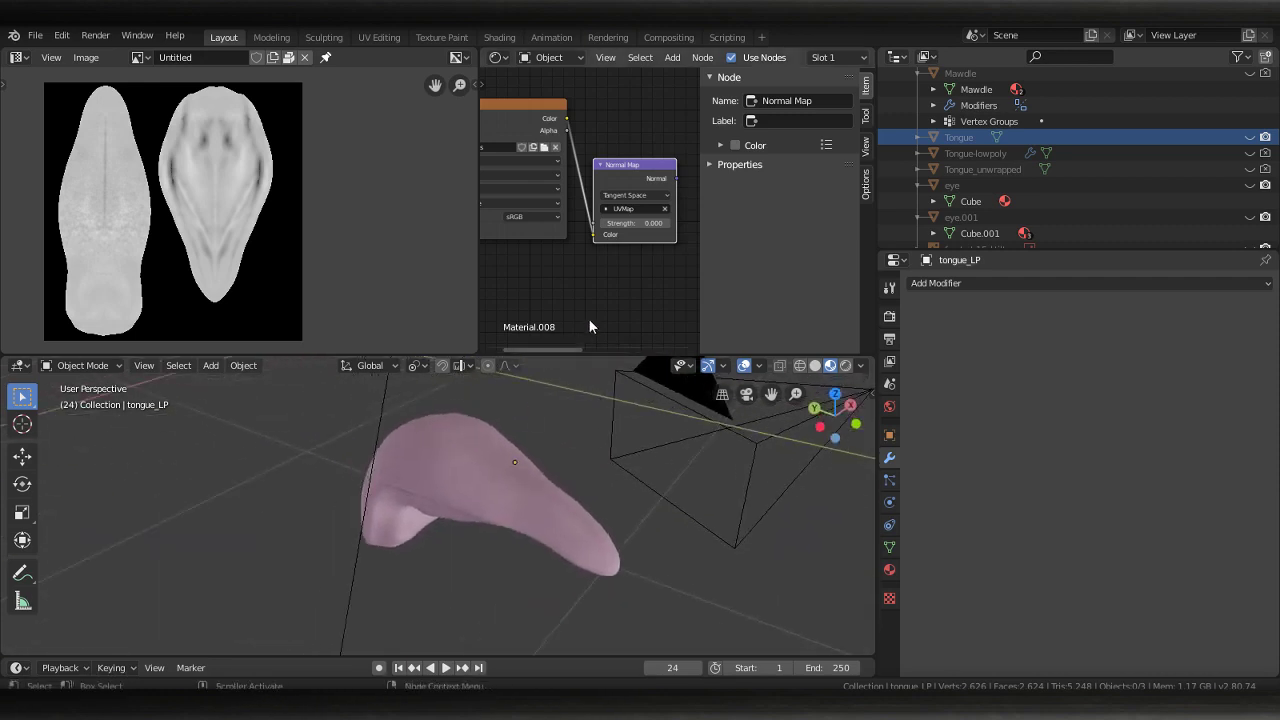
{"action": "mouse_move", "coordinate": [590, 327]}
{"action": "middle_mouse_down"}
{"action": "mouse_move", "coordinate": [603, 286]}
{"action": "mouse_move", "coordinate": [566, 306]}
{"action": "mouse_move", "coordinate": [506, 263]}
{"action": "mouse_move", "coordinate": [506, 181]}
{"action": "mouse_move", "coordinate": [600, 137]}
{"action": "mouse_move", "coordinate": [634, 140]}
{"action": "middle_mouse_up"}
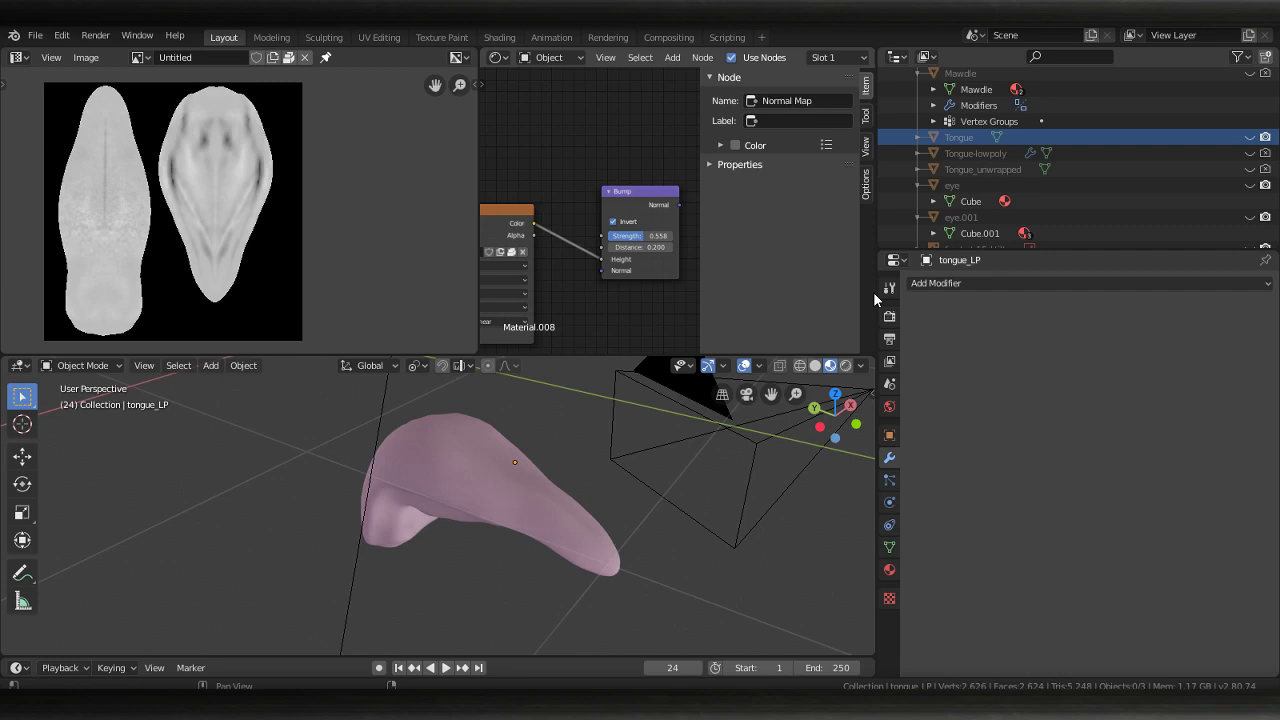
Go through the Cycles Bake panel in render settings, switching bake type to Normal
{"action": "left_click", "coordinate": [896, 318]}
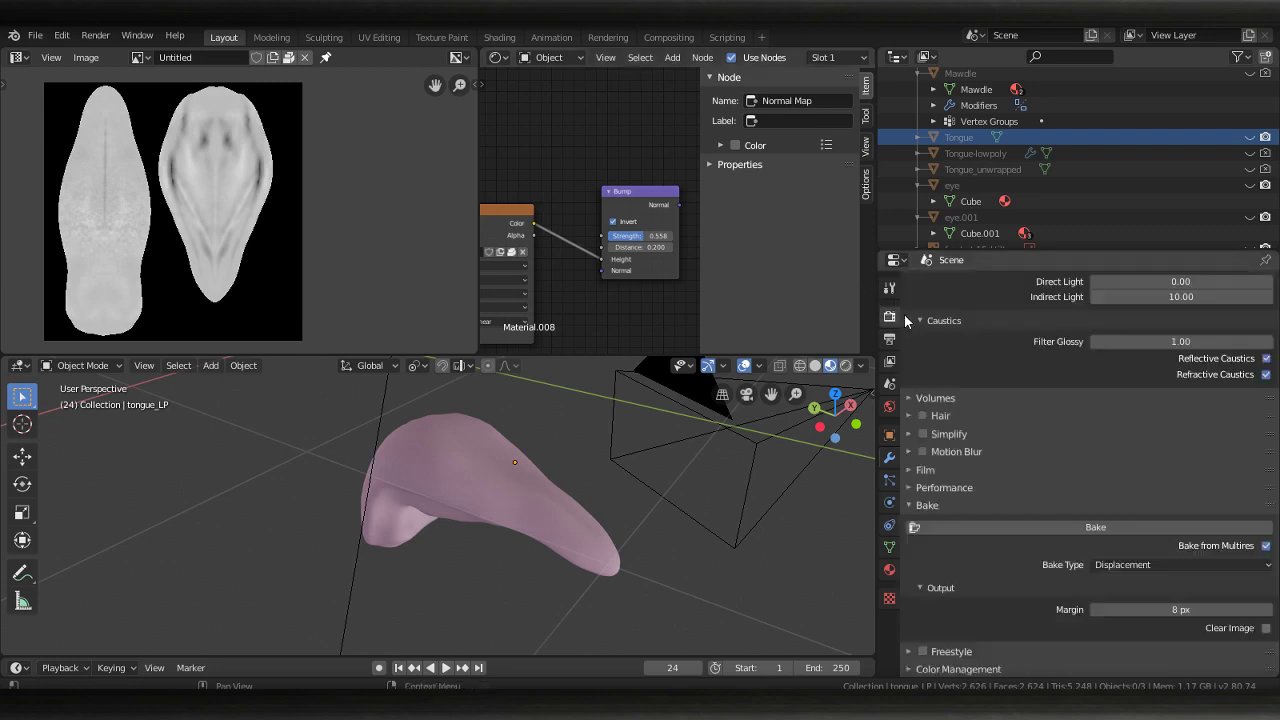
{"action": "scroll", "coordinate": [1016, 356], "scroll_direction": "up", "scroll_amount": 2}
{"action": "scroll", "coordinate": [981, 355], "scroll_direction": "up", "scroll_amount": 7}
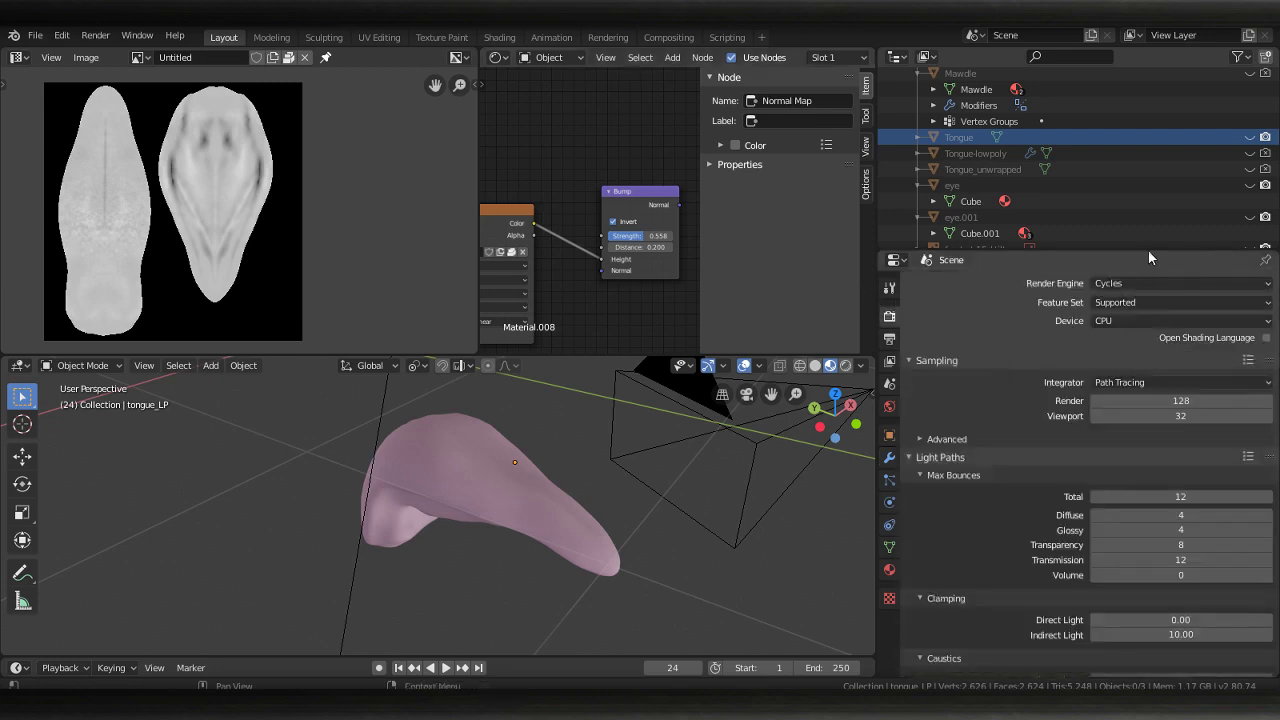
{"action": "scroll", "coordinate": [1038, 305], "scroll_direction": "down", "scroll_amount": 5}
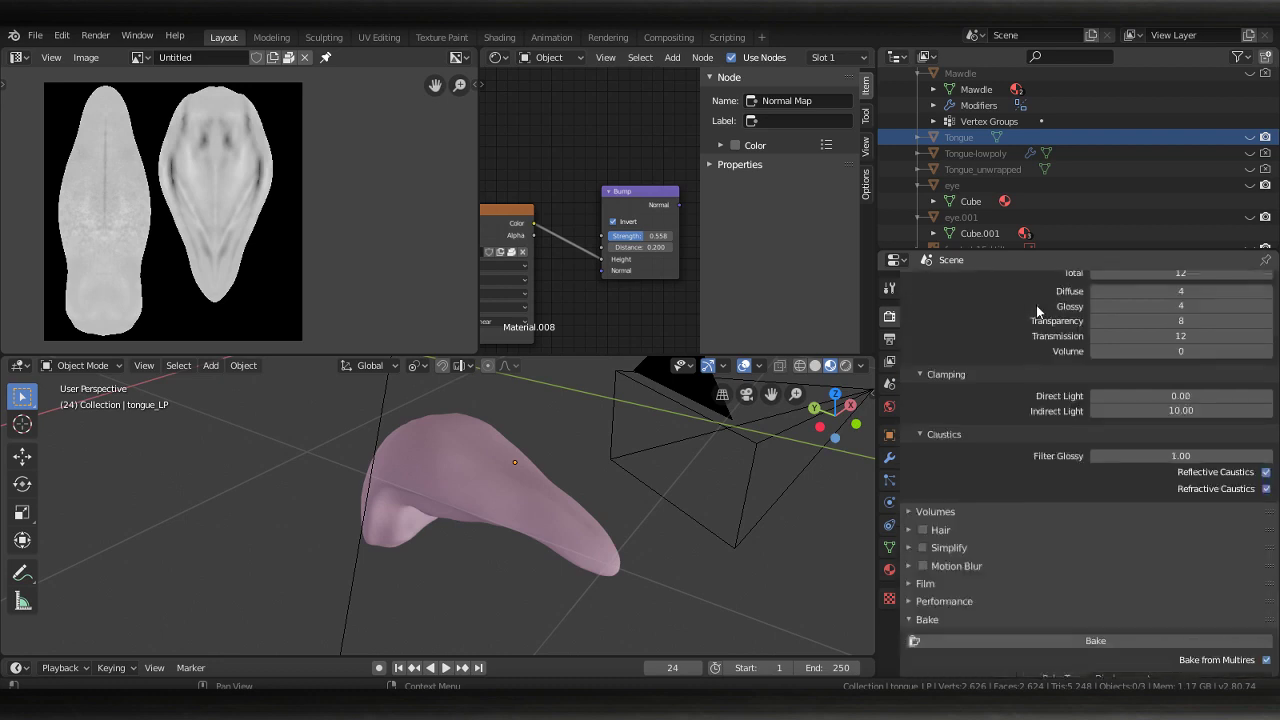
{"action": "scroll", "coordinate": [1178, 591], "scroll_direction": "down", "scroll_amount": 1}
{"action": "scroll", "coordinate": [1178, 591], "scroll_direction": "down", "scroll_amount": 3}
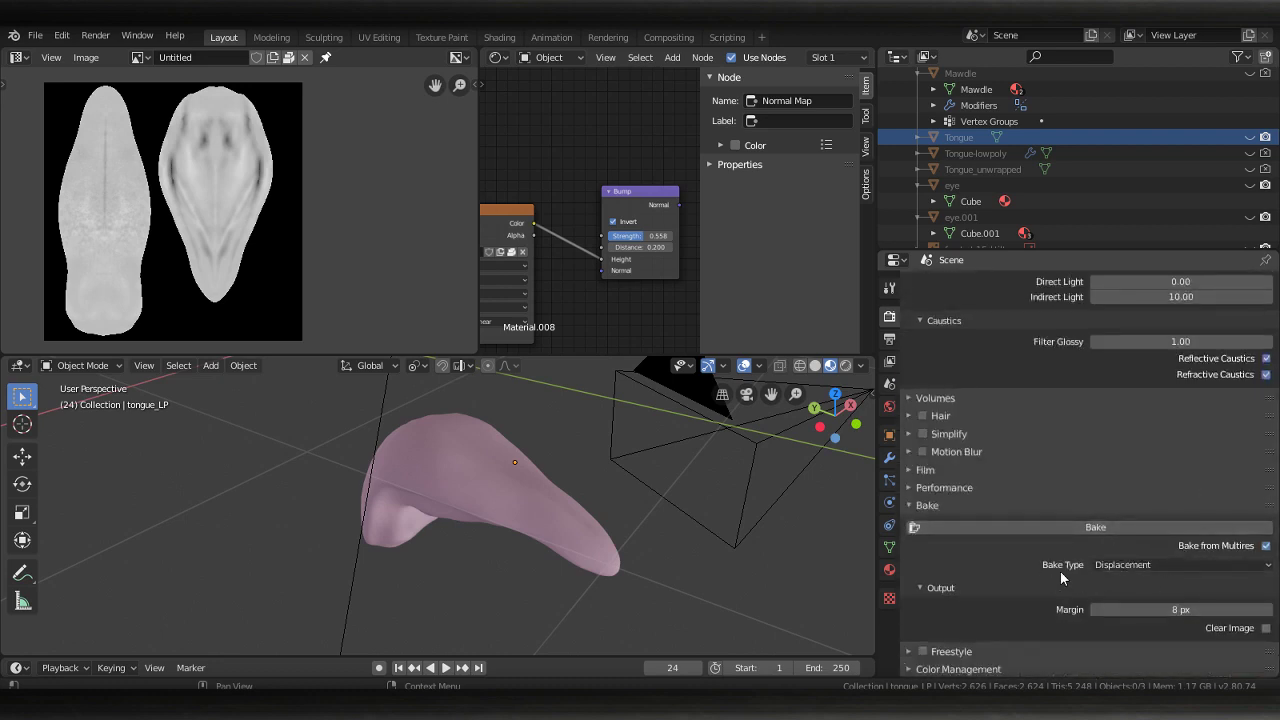
{"action": "scroll", "coordinate": [1175, 564], "scroll_direction": "up", "scroll_amount": 1, "text": "ctrl"}
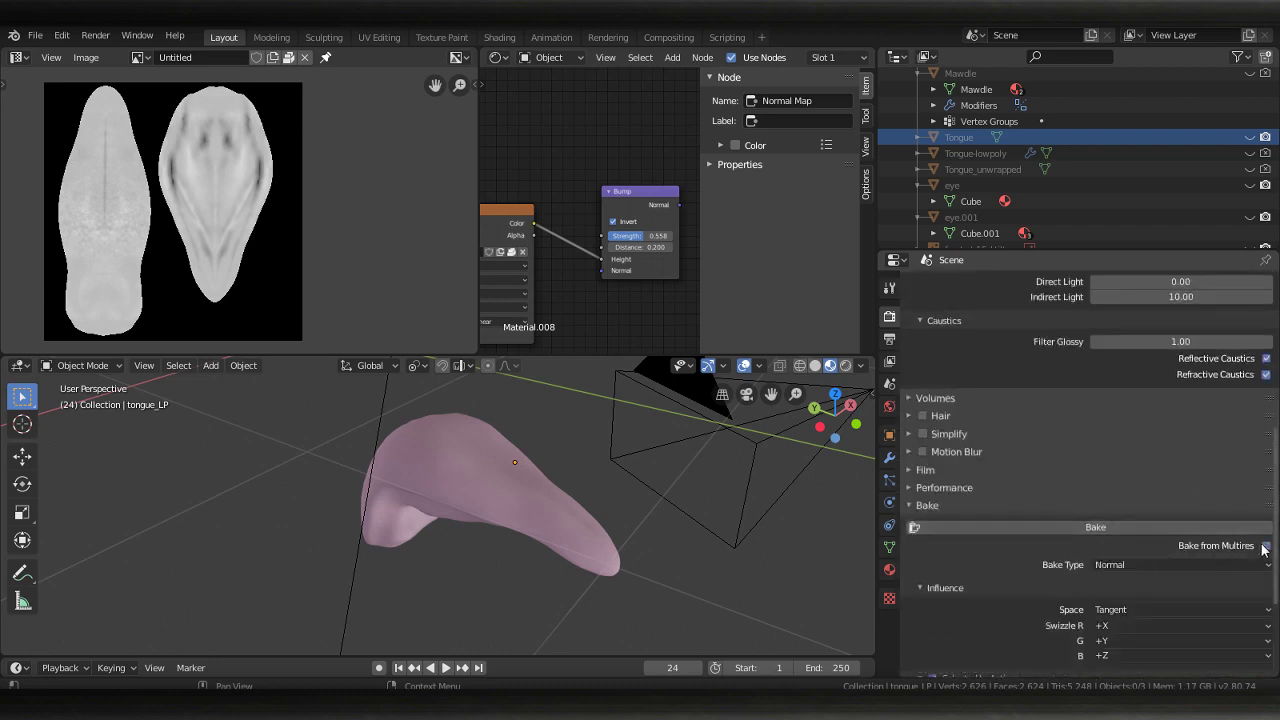
{"action": "scroll", "coordinate": [1021, 472], "scroll_direction": "up", "scroll_amount": 5}
{"action": "scroll", "coordinate": [1021, 472], "scroll_direction": "up", "scroll_amount": 3}
Orbit and zoom in closer on the tongue mesh
{"action": "middle_click_drag", "start_coordinate": [816, 465], "coordinate": [434, 482]}
{"action": "scroll", "coordinate": [434, 482], "scroll_direction": "up", "scroll_amount": 3}
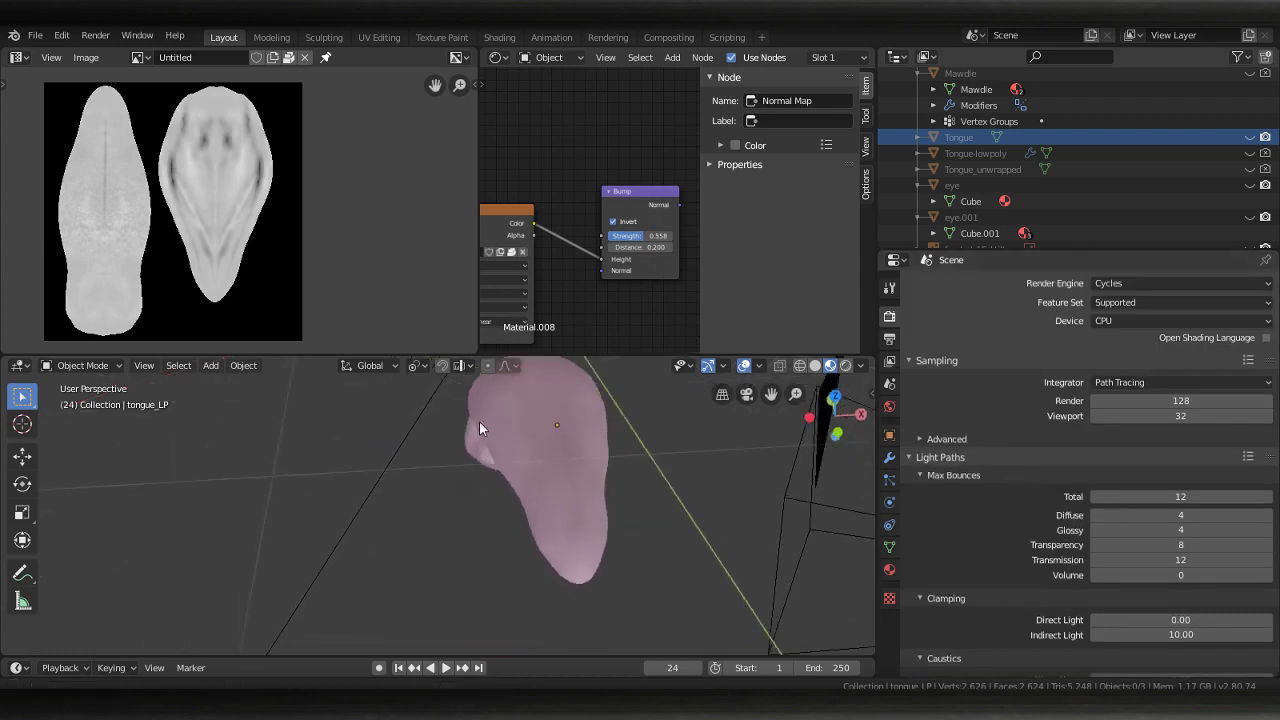
{"action": "scroll", "coordinate": [479, 421], "scroll_direction": "up", "scroll_amount": 2}
{"action": "middle_click_drag", "start_coordinate": [549, 469], "coordinate": [482, 576]}
Select the low-poly tongue and orbit back to frame it
{"action": "scroll", "coordinate": [529, 531], "scroll_direction": "down", "scroll_amount": 1}
{"action": "left_click", "coordinate": [545, 539]}
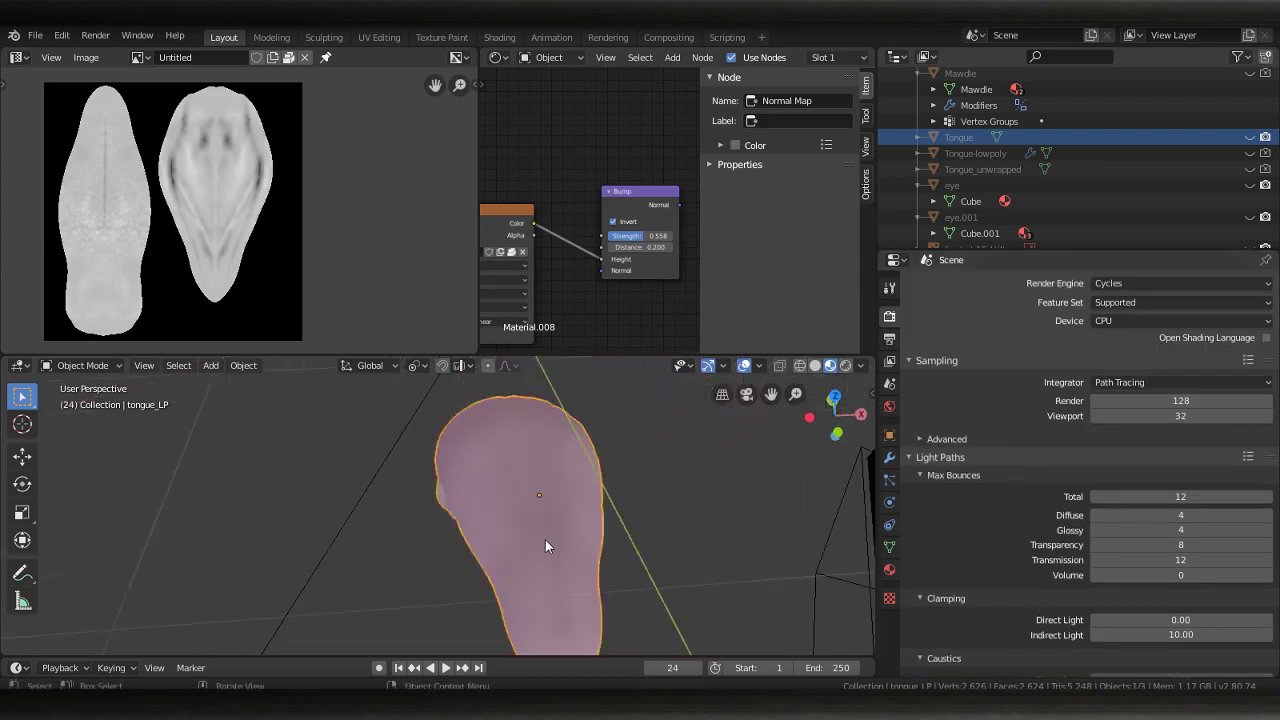
{"action": "middle_click_drag", "start_coordinate": [545, 539], "coordinate": [732, 429]}
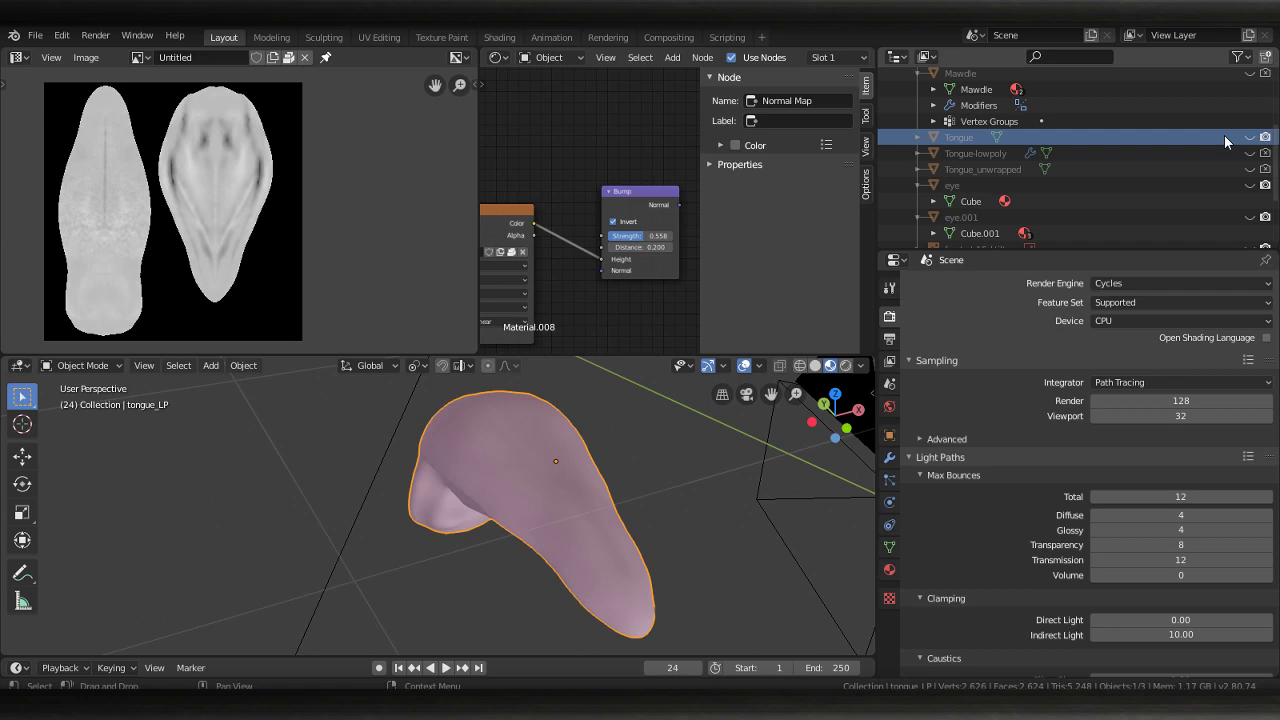
Show the high-poly Tongue and hide tongue_LP, inspecting the detailed mesh from several angles
{"action": "left_click", "coordinate": [1249, 137]}
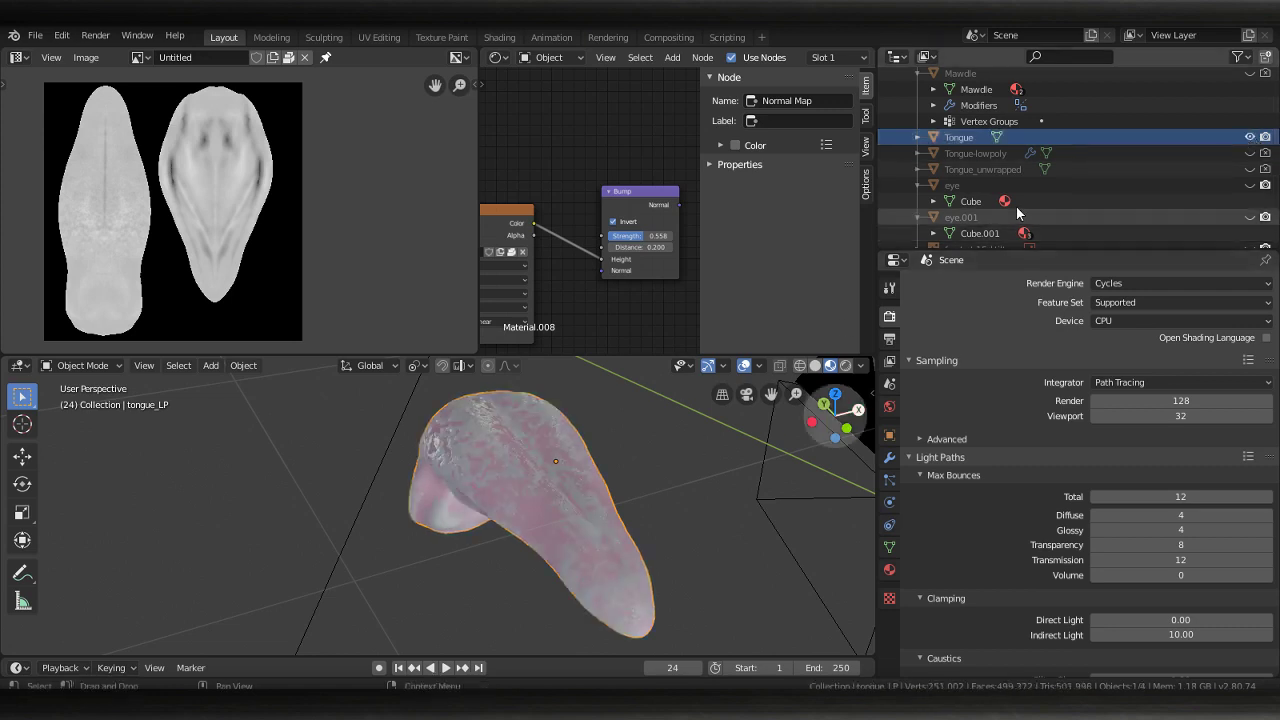
{"action": "scroll", "coordinate": [1033, 181], "scroll_direction": "down", "scroll_amount": 3}
{"action": "left_click", "coordinate": [1249, 217]}
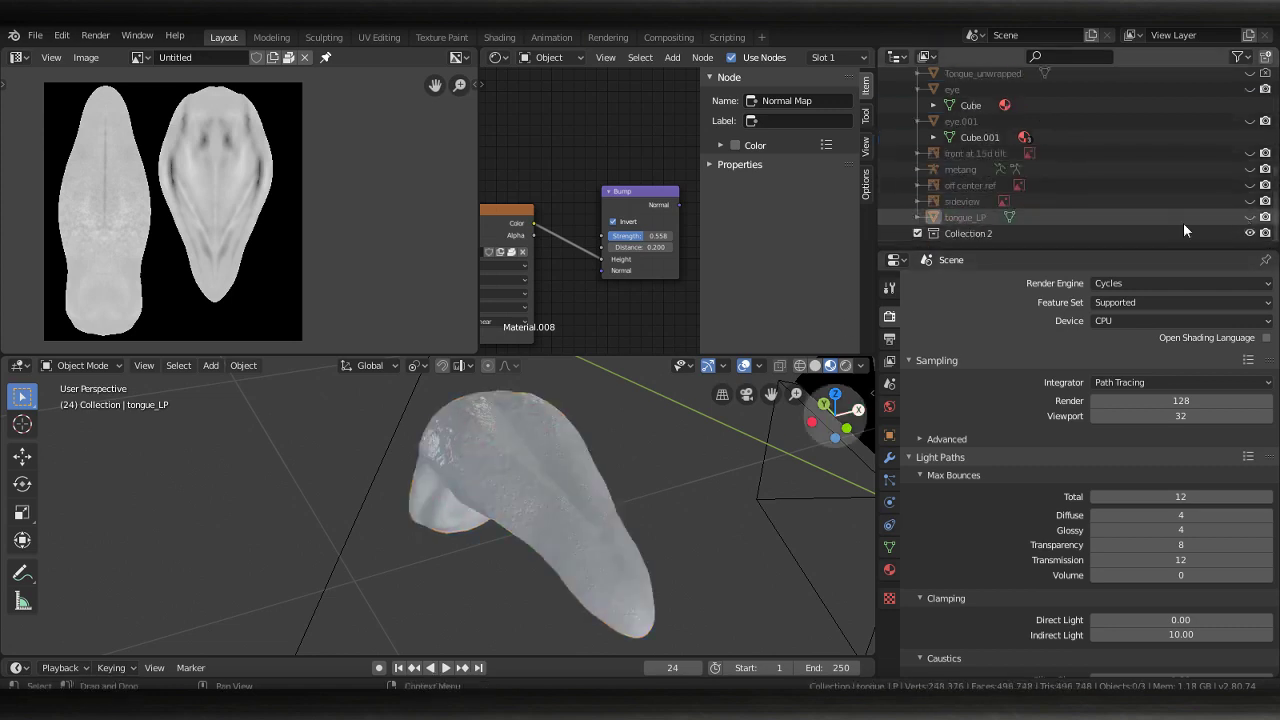
{"action": "scroll", "coordinate": [481, 475], "scroll_direction": "up", "scroll_amount": 5}
{"action": "scroll", "coordinate": [477, 538], "scroll_direction": "up", "scroll_amount": 2}
{"action": "mouse_move", "coordinate": [477, 538]}
{"action": "middle_mouse_down"}
{"action": "mouse_move", "coordinate": [604, 477]}
{"action": "mouse_move", "coordinate": [557, 458]}
{"action": "mouse_move", "coordinate": [394, 471]}
{"action": "mouse_move", "coordinate": [438, 422]}
{"action": "mouse_move", "coordinate": [468, 495]}
{"action": "mouse_move", "coordinate": [612, 421]}
{"action": "mouse_move", "coordinate": [717, 455]}
{"action": "mouse_move", "coordinate": [490, 477]}
{"action": "mouse_move", "coordinate": [540, 510]}
{"action": "middle_mouse_up"}
{"action": "scroll", "coordinate": [540, 510], "scroll_direction": "down", "scroll_amount": 3}
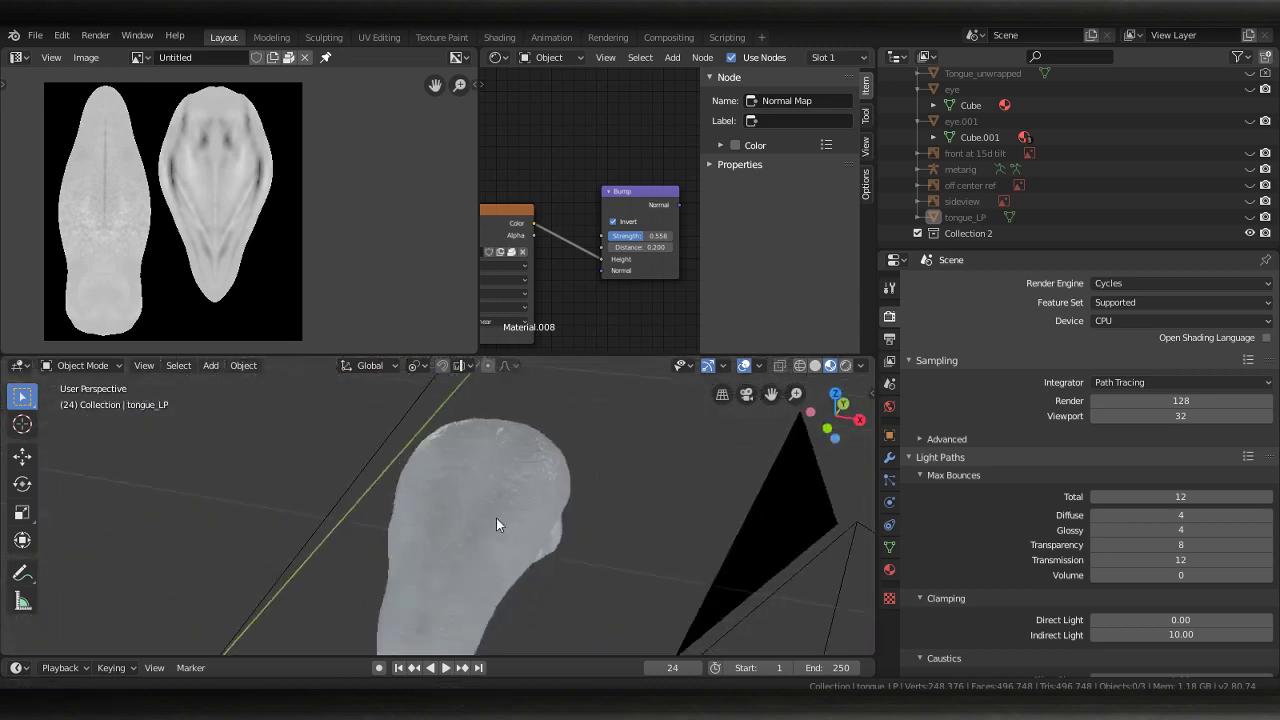
{"action": "scroll", "coordinate": [497, 523], "scroll_direction": "down", "scroll_amount": 3}
{"action": "mouse_move", "coordinate": [550, 444]}
{"action": "middle_mouse_down"}
{"action": "mouse_move", "coordinate": [522, 470]}
{"action": "mouse_move", "coordinate": [550, 467]}
{"action": "mouse_move", "coordinate": [523, 526]}
{"action": "mouse_move", "coordinate": [490, 510]}
{"action": "middle_mouse_up"}
Make tongue_LP visible again alongside the high-poly mesh
{"action": "left_click", "coordinate": [1249, 217]}
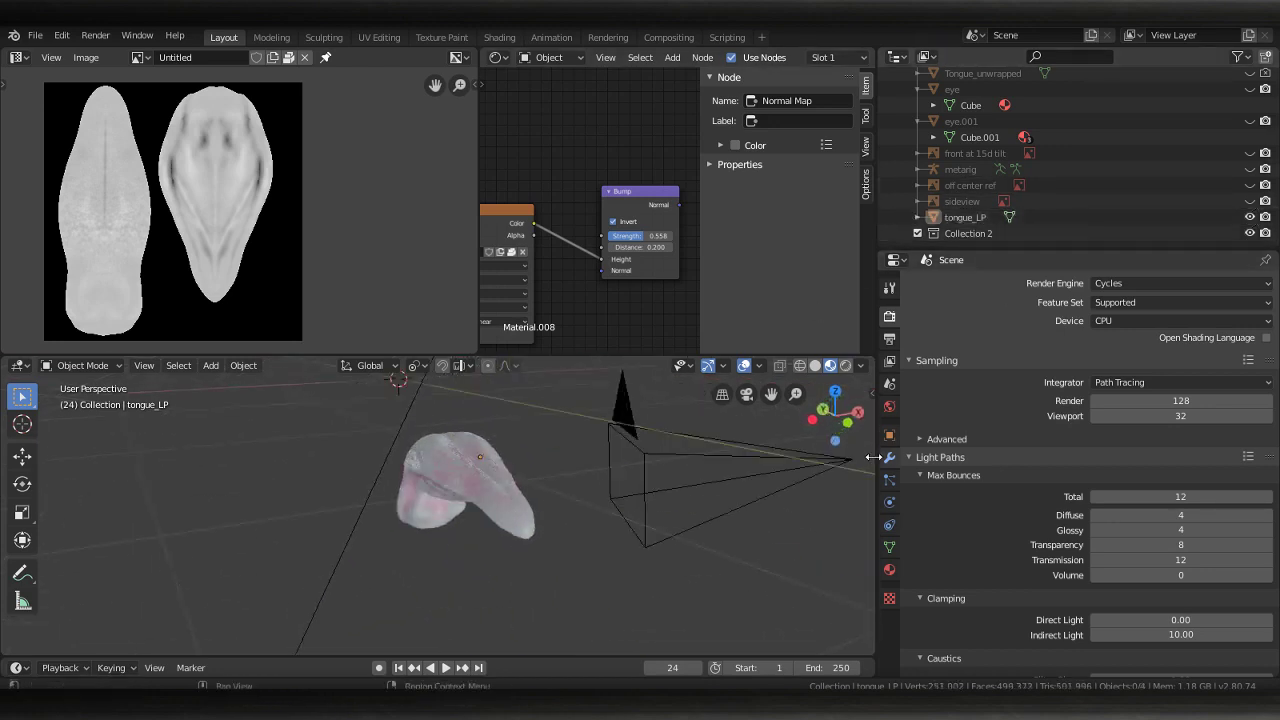
{"action": "scroll", "coordinate": [1190, 151], "scroll_direction": "up", "scroll_amount": 5}
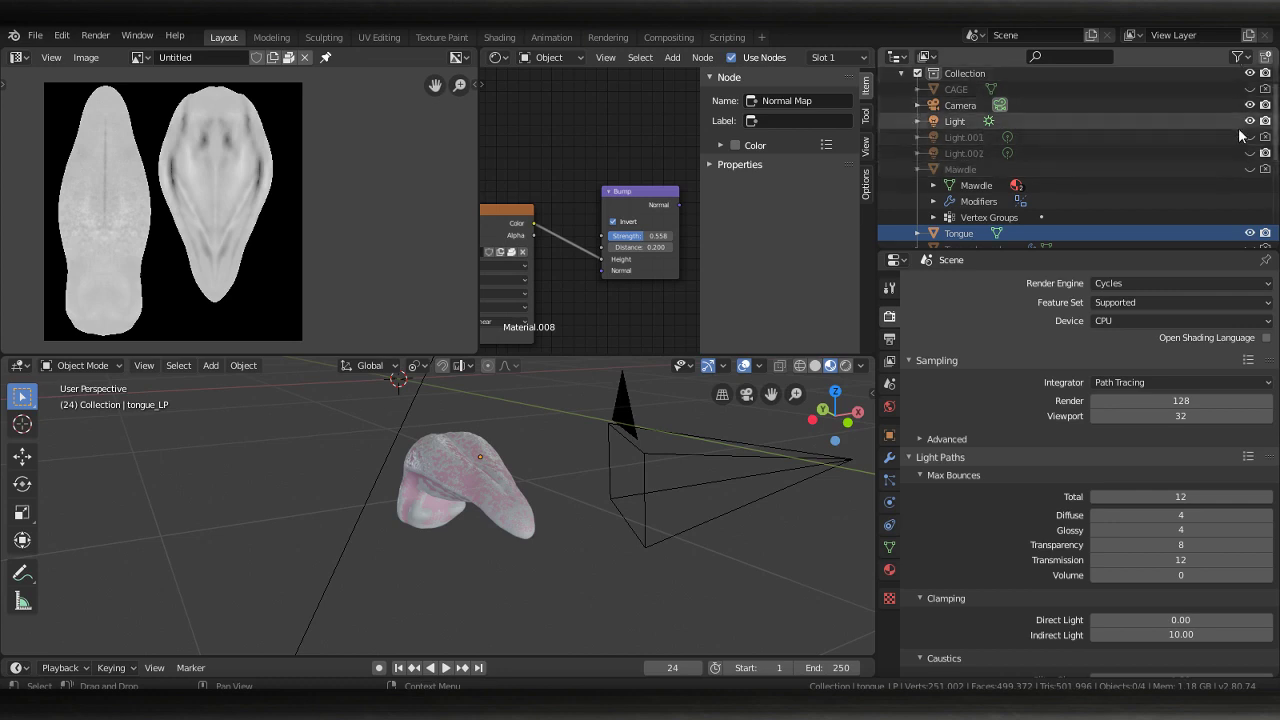
{"action": "scroll", "coordinate": [1240, 145], "scroll_direction": "up", "scroll_amount": 1}
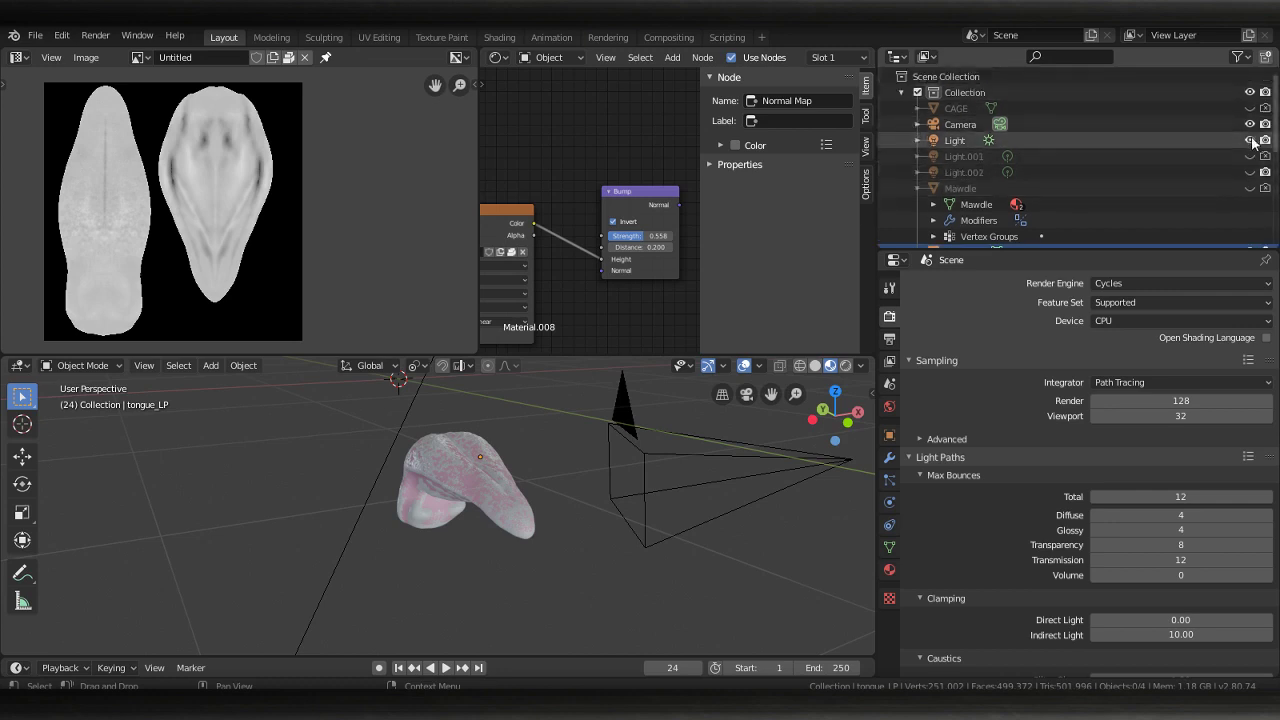
{"action": "scroll", "coordinate": [1252, 185], "scroll_direction": "down", "scroll_amount": 3}
Hide the high-poly Tongue and replace tongue_LP's Material.008 slot with a new default material
{"action": "left_click", "coordinate": [1250, 188]}
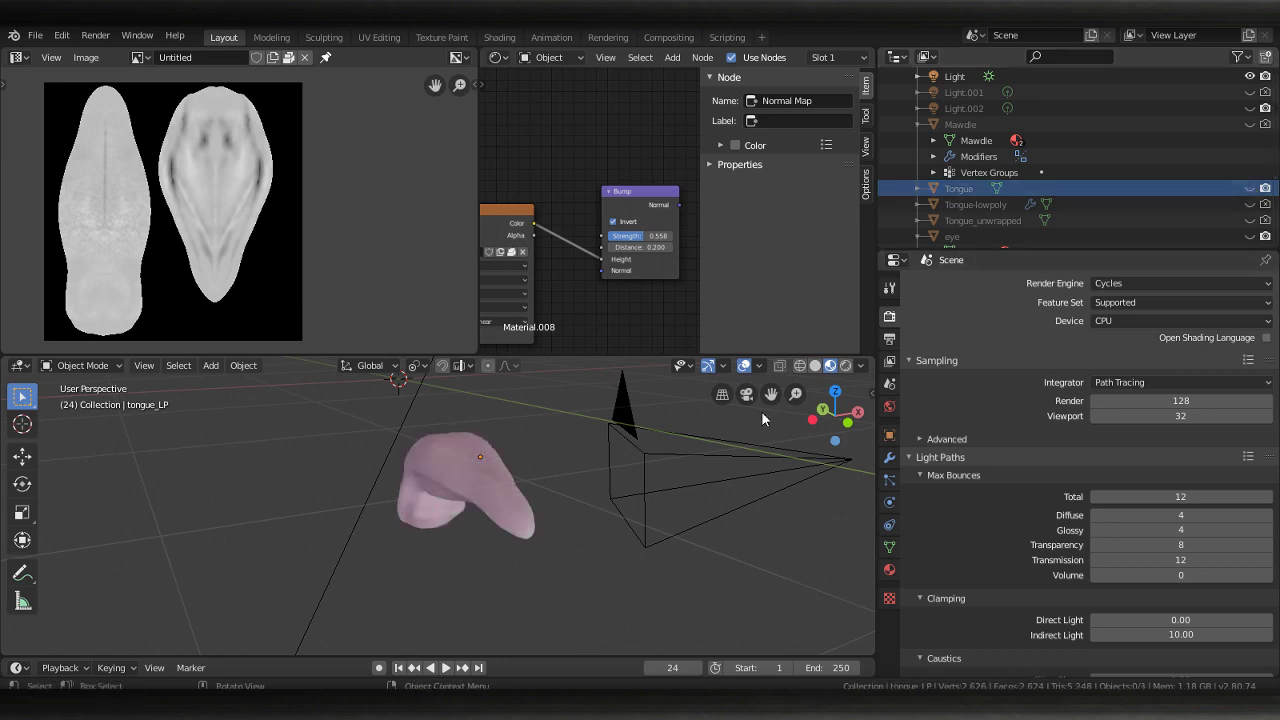
{"action": "middle_click_drag", "start_coordinate": [761, 411], "coordinate": [658, 483]}
{"action": "scroll", "coordinate": [560, 199], "scroll_direction": "down", "scroll_amount": 1}
{"action": "middle_click_drag", "start_coordinate": [560, 199], "coordinate": [608, 214]}
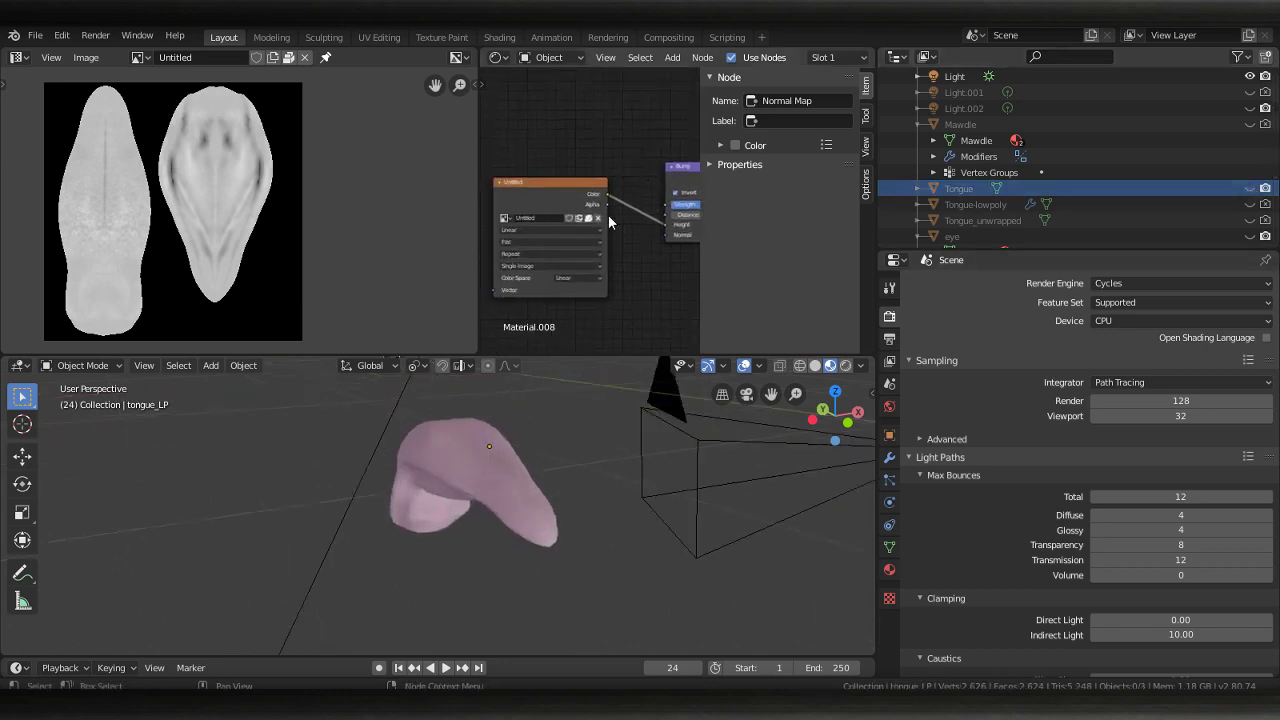
{"action": "left_click_drag", "start_coordinate": [480, 238], "coordinate": [400, 215]}
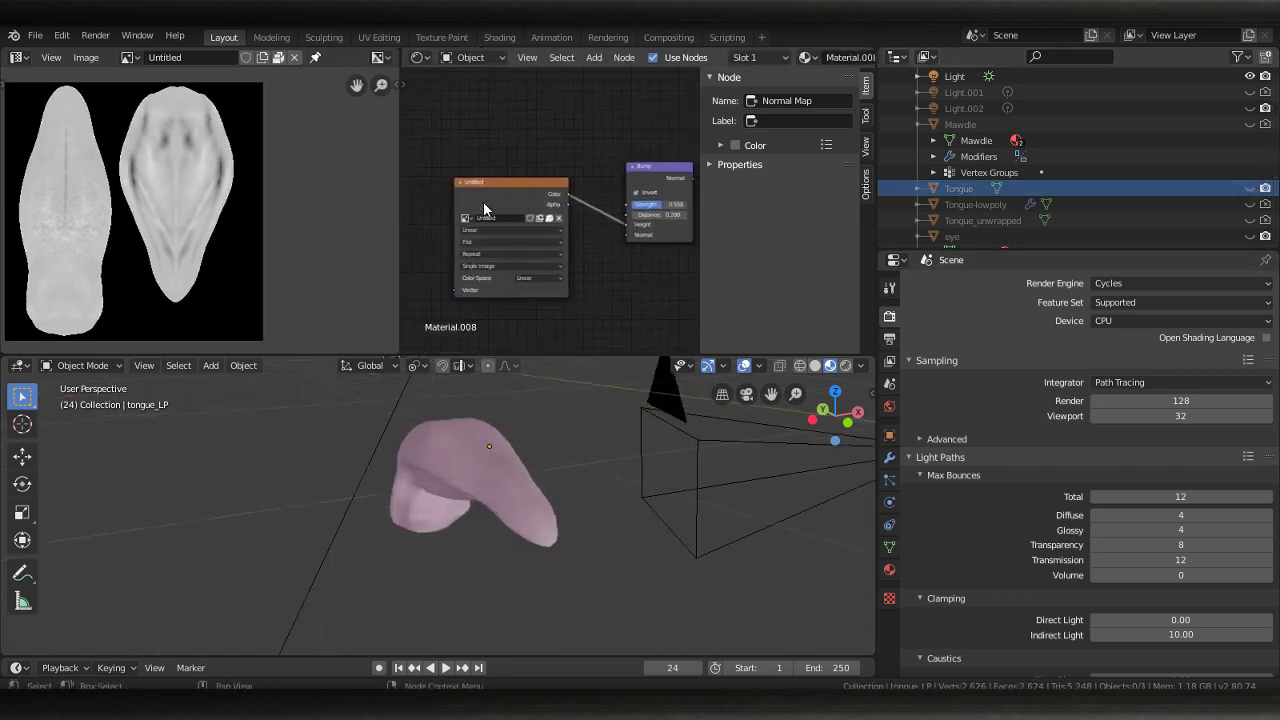
{"action": "middle_click_drag", "start_coordinate": [515, 143], "coordinate": [454, 131]}
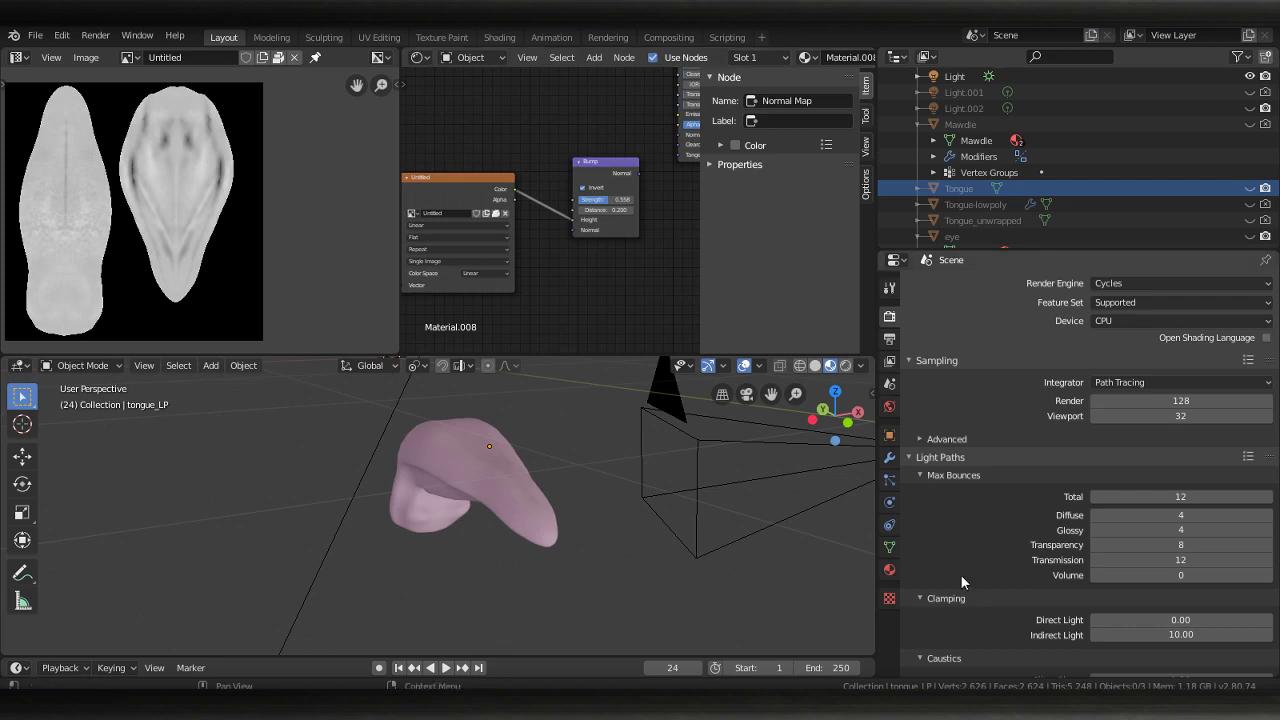
{"action": "left_click", "coordinate": [889, 569]}
{"action": "left_click", "coordinate": [1266, 298]}
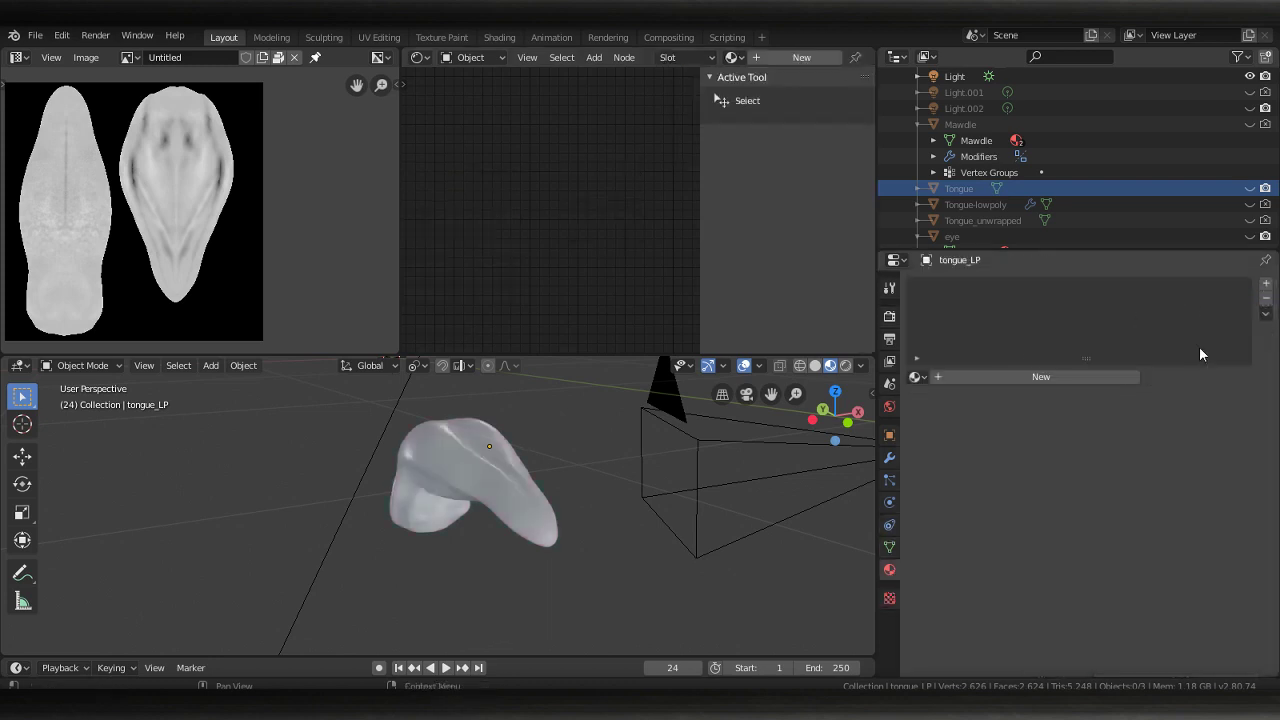
{"action": "left_click", "coordinate": [1050, 374]}
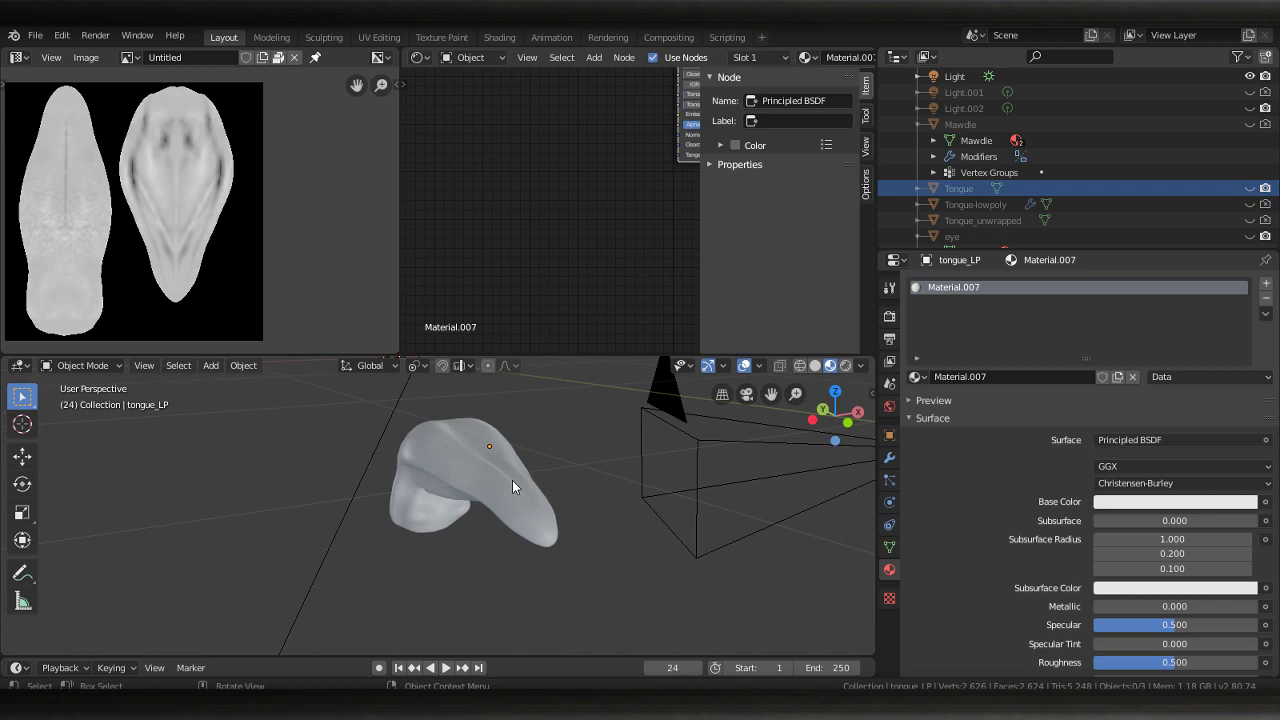
Assign Material.007 to every face of tongue_LP in Edit Mode, then return to Object Mode
{"action": "left_click", "coordinate": [507, 480]}
{"action": "key", "text": "Tab"}
{"action": "middle_click_drag", "start_coordinate": [587, 486], "coordinate": [503, 514]}
{"action": "key", "text": "a"}
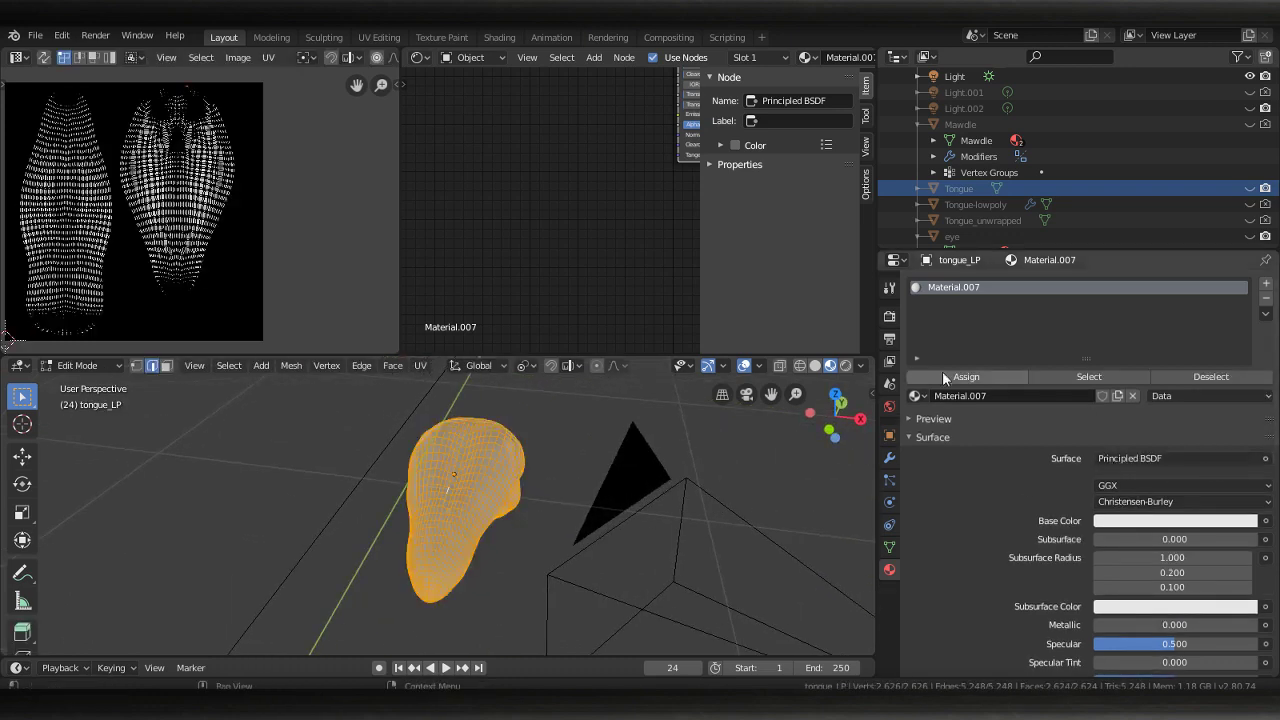
{"action": "left_click", "coordinate": [953, 377]}
{"action": "key", "text": "Tab"}
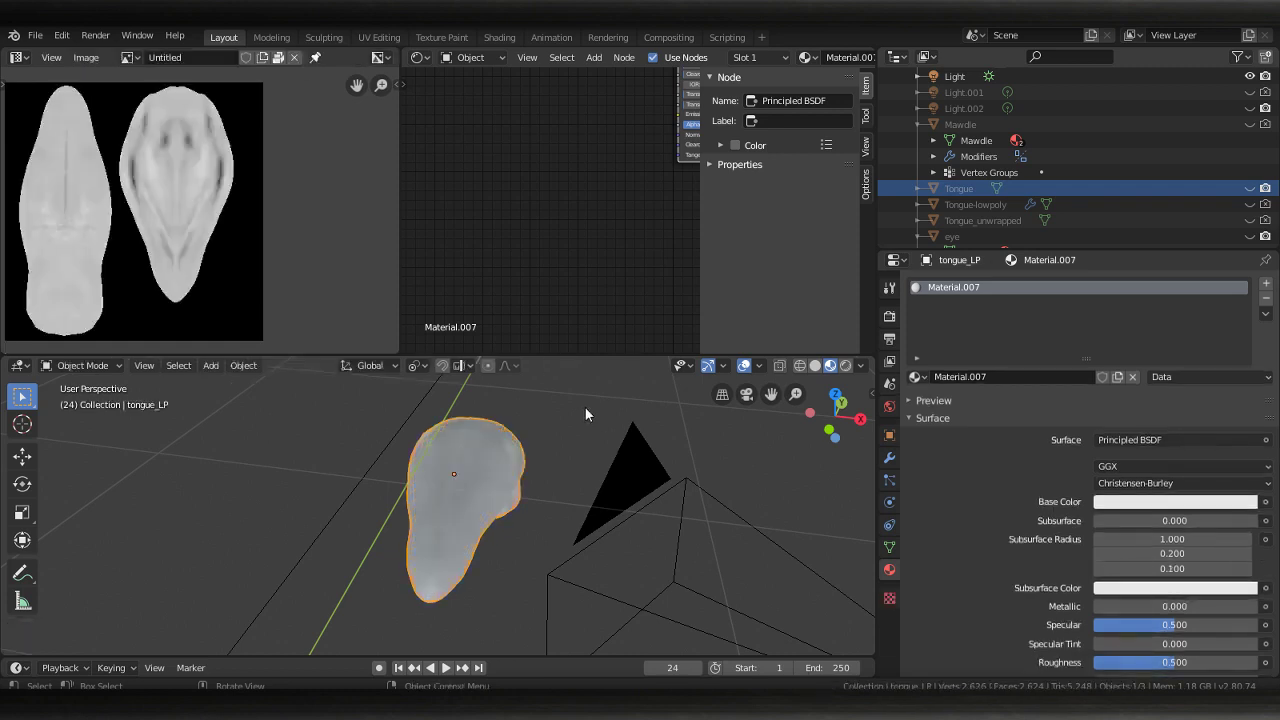
{"action": "mouse_move", "coordinate": [586, 413]}
{"action": "middle_mouse_down"}
{"action": "mouse_move", "coordinate": [670, 369]}
{"action": "mouse_move", "coordinate": [565, 439]}
{"action": "mouse_move", "coordinate": [568, 504]}
{"action": "mouse_move", "coordinate": [474, 470]}
{"action": "mouse_move", "coordinate": [578, 519]}
{"action": "mouse_move", "coordinate": [589, 479]}
{"action": "mouse_move", "coordinate": [558, 508]}
{"action": "mouse_move", "coordinate": [581, 517]}
{"action": "middle_mouse_up"}
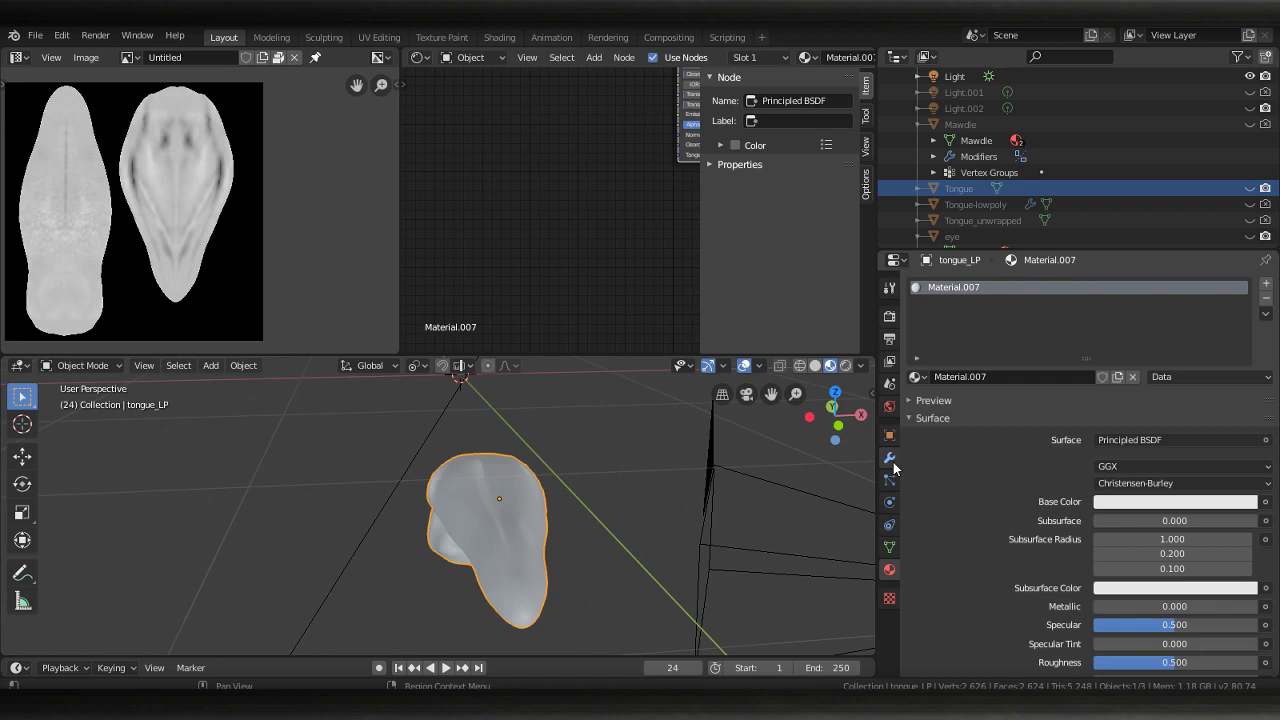
Add a Multiresolution modifier to tongue_LP and subdivide until Preview, Sculpt and Render reach 5
{"action": "left_click", "coordinate": [893, 462]}
{"action": "left_click", "coordinate": [984, 283]}
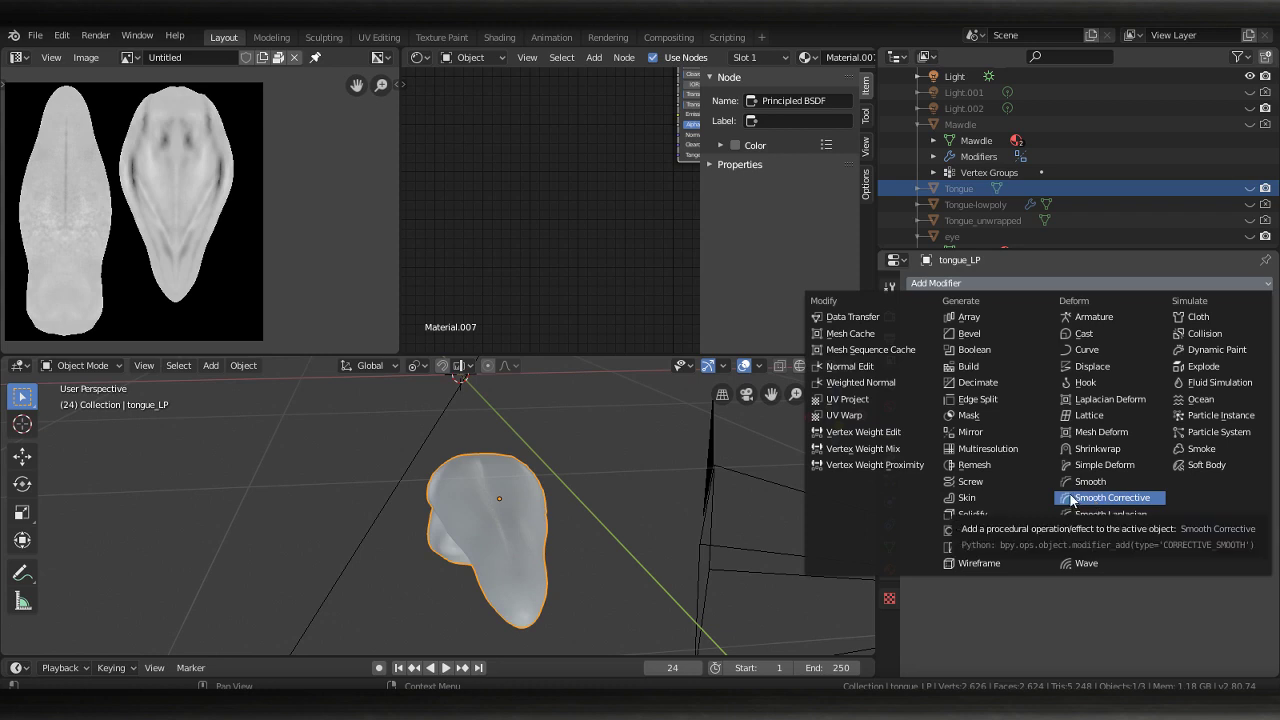
{"action": "left_click", "coordinate": [1005, 449]}
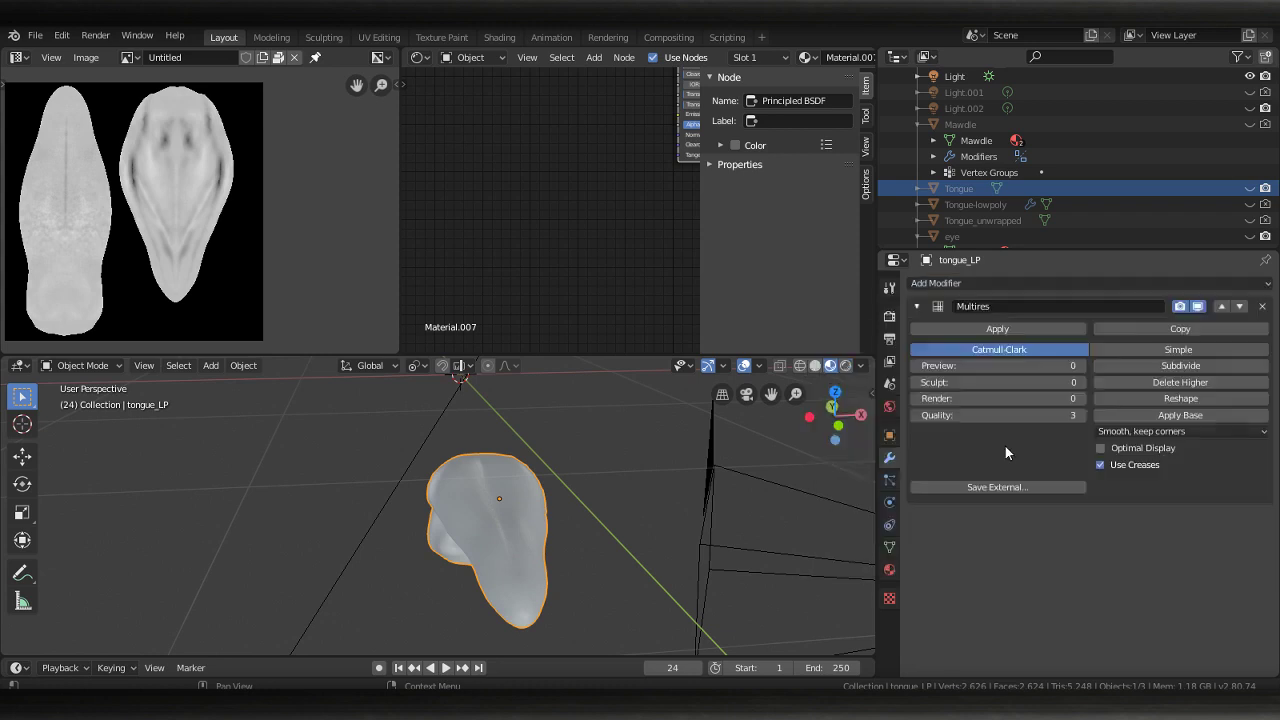
{"action": "scroll", "coordinate": [578, 550], "scroll_direction": "up", "scroll_amount": 2}
{"action": "mouse_move", "coordinate": [578, 545]}
{"action": "middle_mouse_down"}
{"action": "mouse_move", "coordinate": [616, 533]}
{"action": "mouse_move", "coordinate": [626, 545]}
{"action": "mouse_move", "coordinate": [600, 577]}
{"action": "mouse_move", "coordinate": [546, 562]}
{"action": "mouse_move", "coordinate": [553, 532]}
{"action": "mouse_move", "coordinate": [526, 535]}
{"action": "mouse_move", "coordinate": [691, 509]}
{"action": "mouse_move", "coordinate": [653, 531]}
{"action": "mouse_move", "coordinate": [666, 479]}
{"action": "middle_mouse_up"}
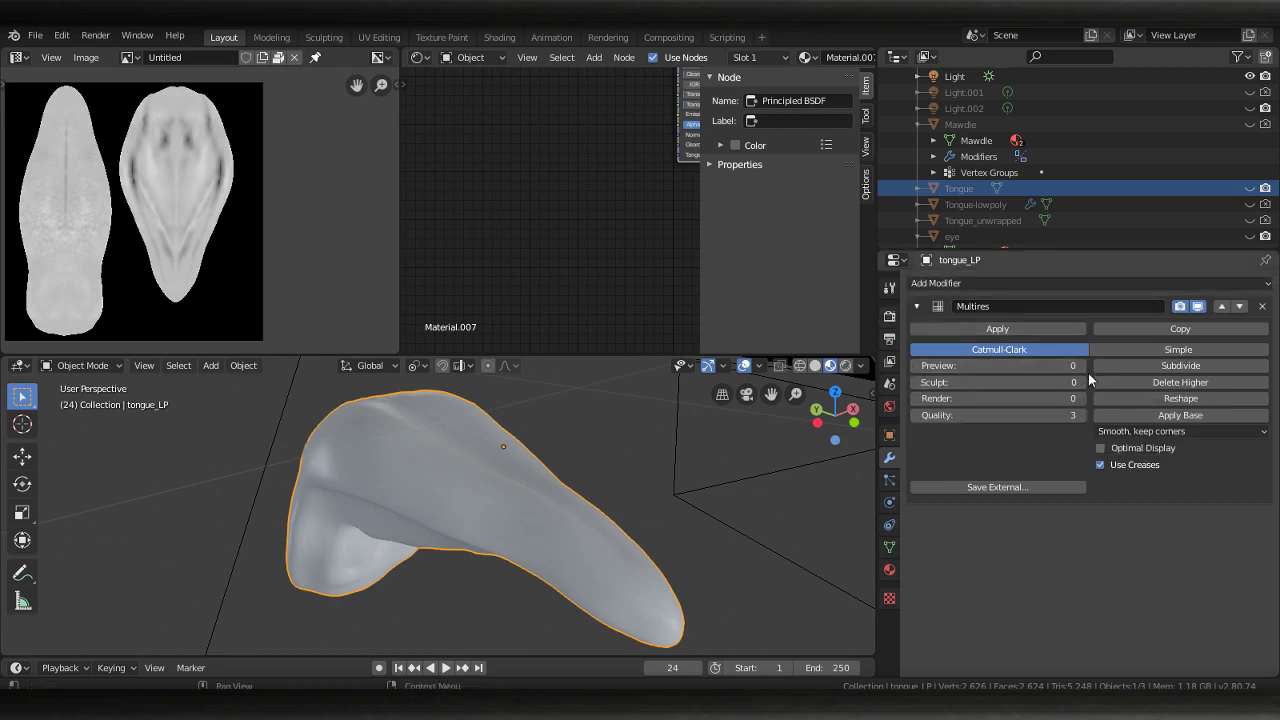
{"action": "left_click", "coordinate": [1152, 365]}
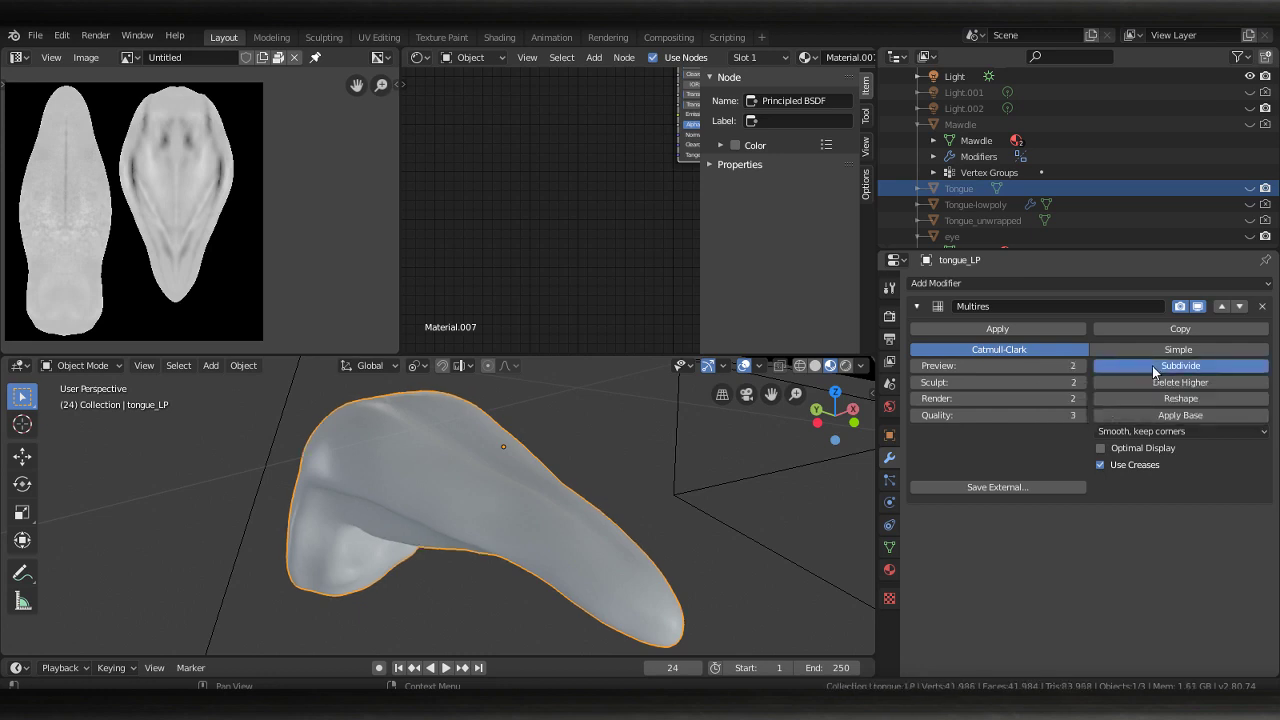
{"action": "left_click", "coordinate": [1152, 365]}
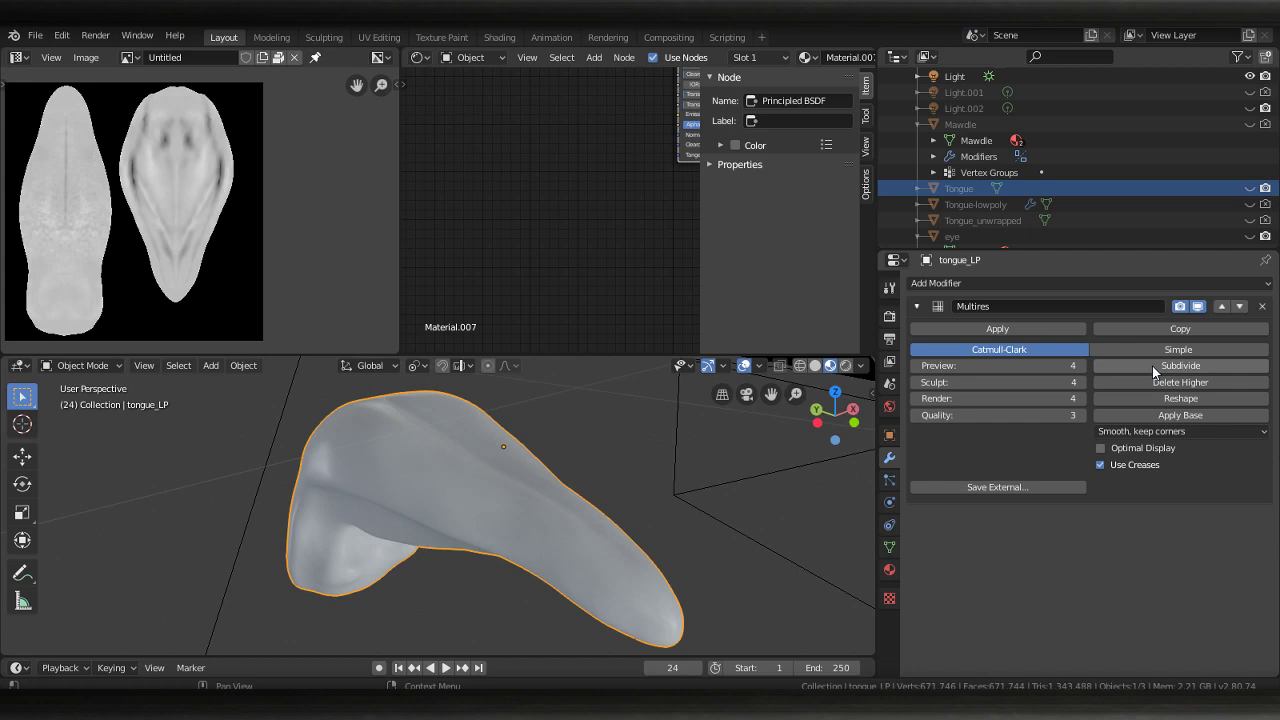
{"action": "left_click", "coordinate": [1152, 366]}
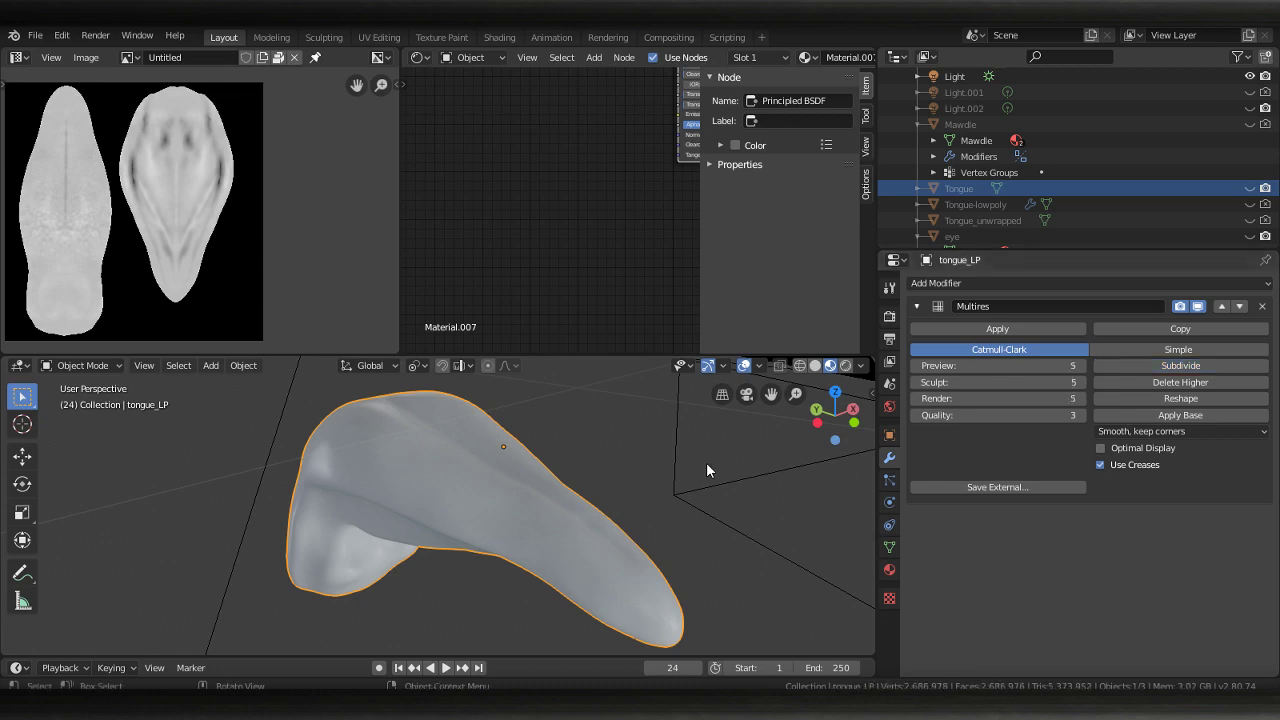
Briefly compare with the high-poly Tongue, then set Material.007's base colour to pale pink
{"action": "left_click", "coordinate": [1249, 189]}
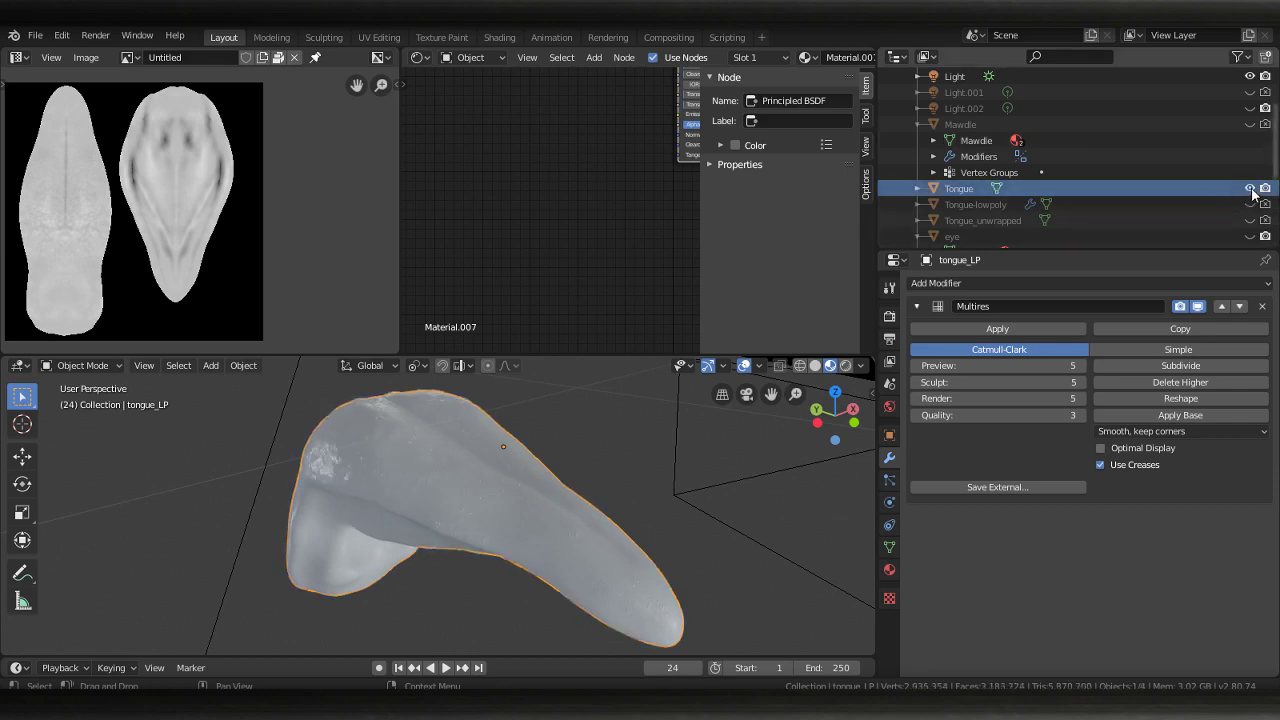
{"action": "left_click", "coordinate": [1250, 188]}
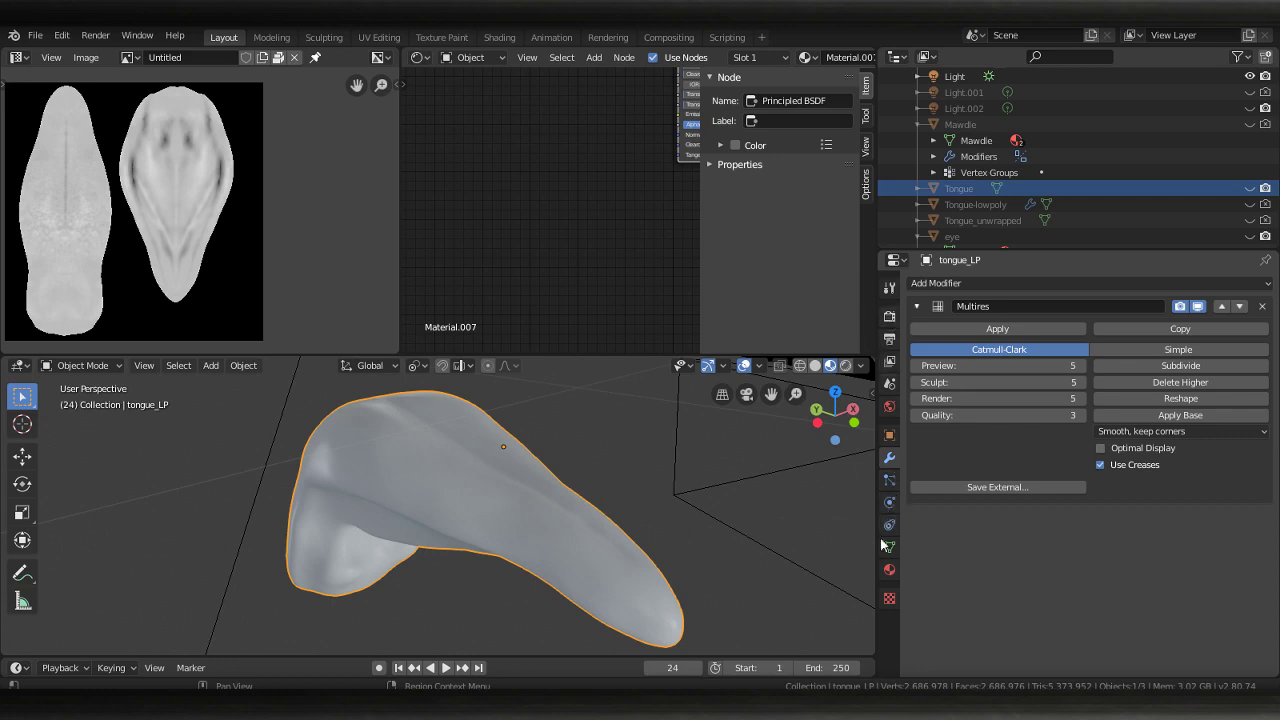
{"action": "left_click", "coordinate": [889, 570]}
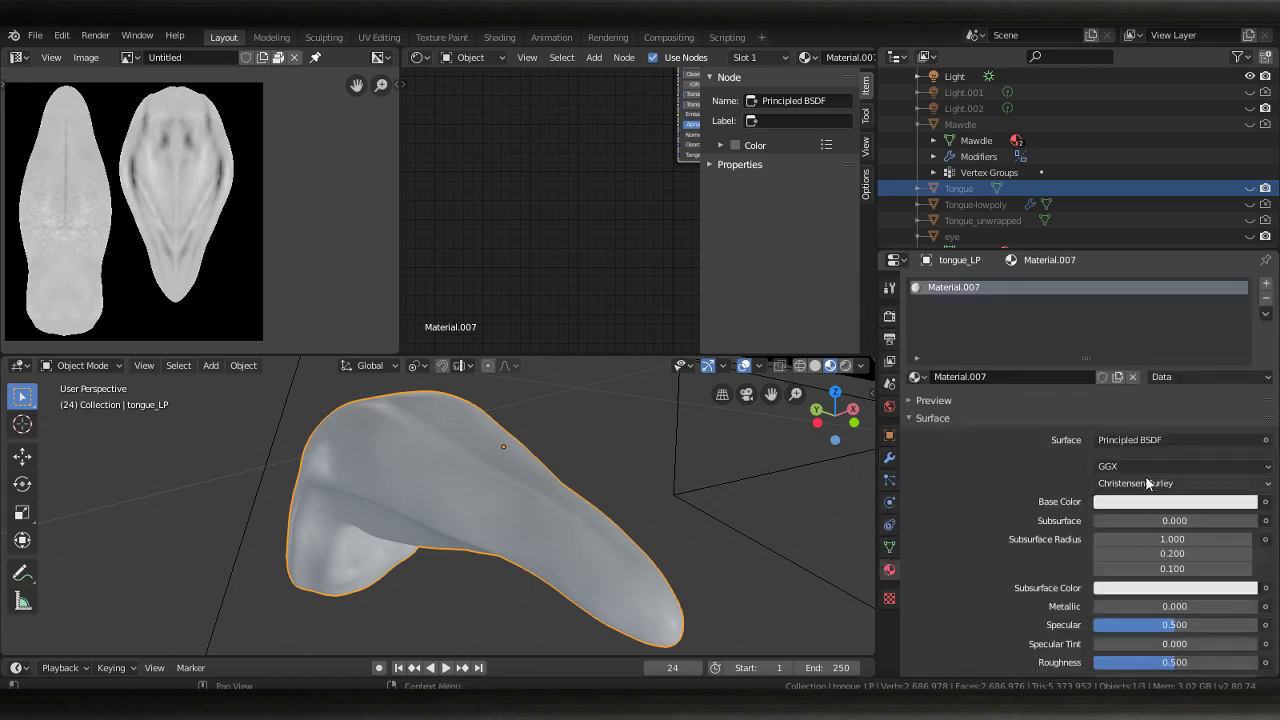
{"action": "left_click", "coordinate": [1141, 502]}
{"action": "left_click_drag", "start_coordinate": [1191, 361], "coordinate": [1199, 364]}
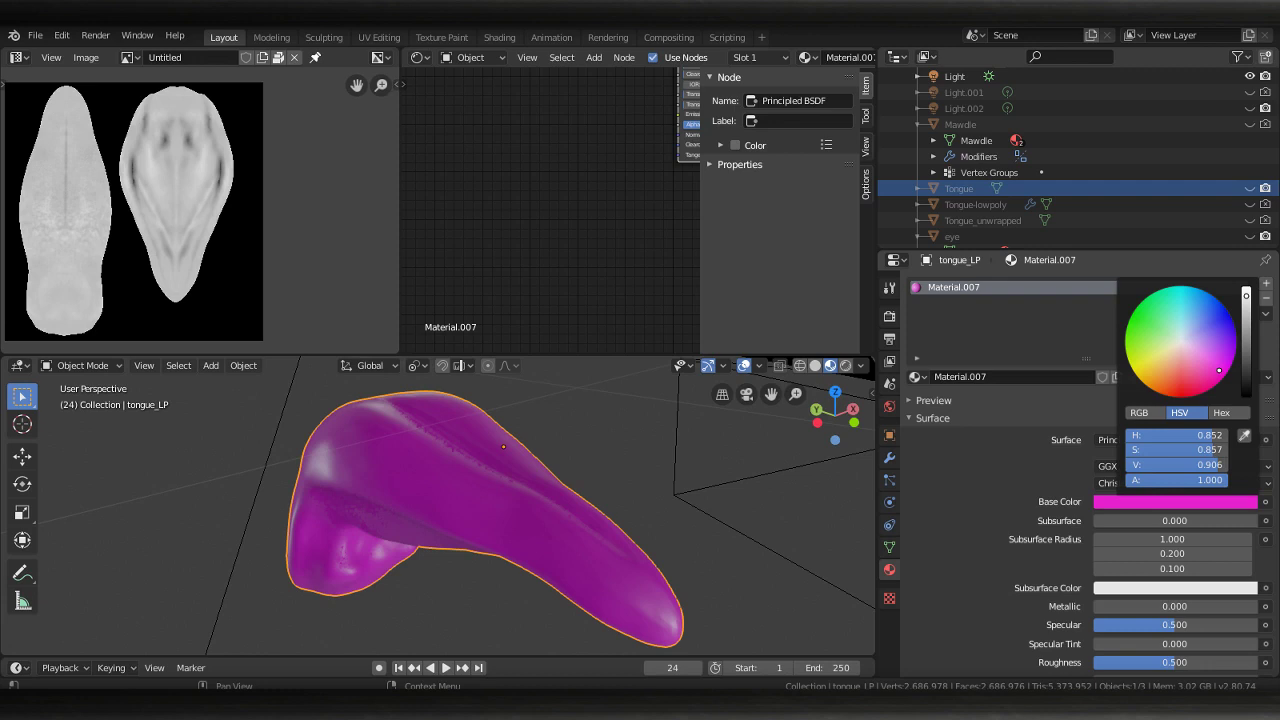
{"action": "scroll", "coordinate": [1214, 365], "scroll_direction": "up", "scroll_amount": 2}
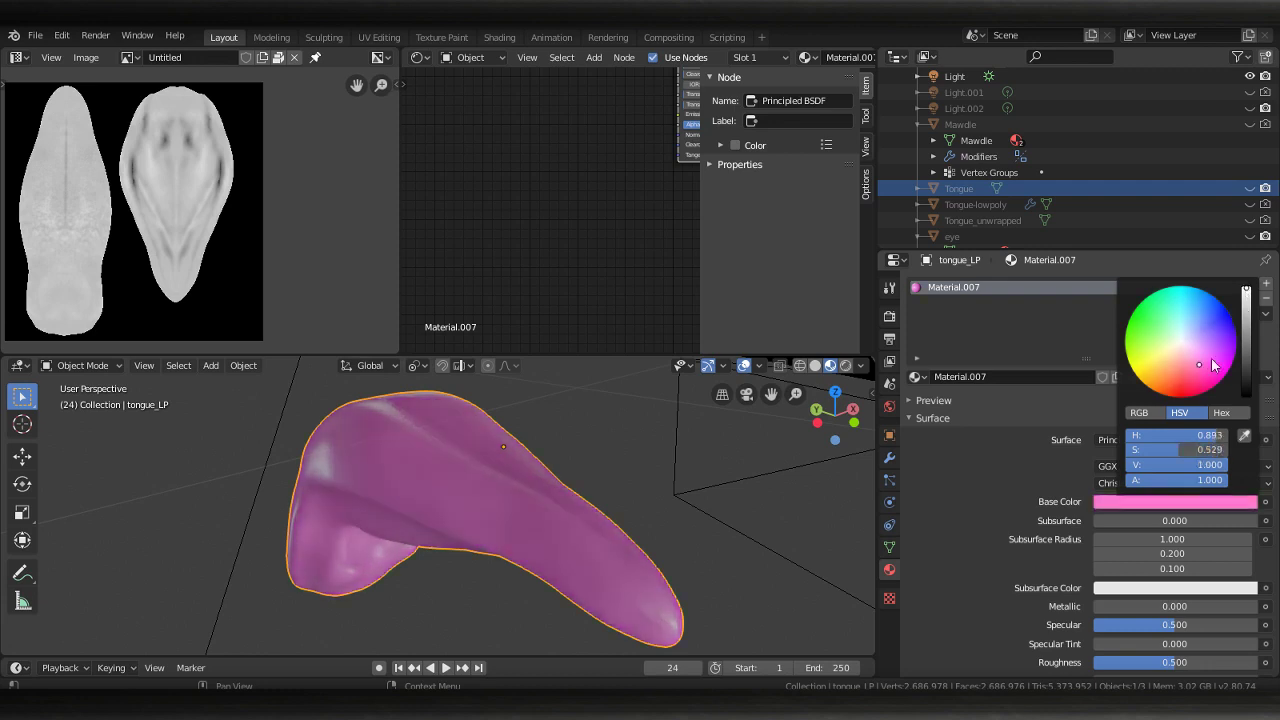
{"action": "left_click_drag", "start_coordinate": [1190, 451], "coordinate": [1150, 451]}
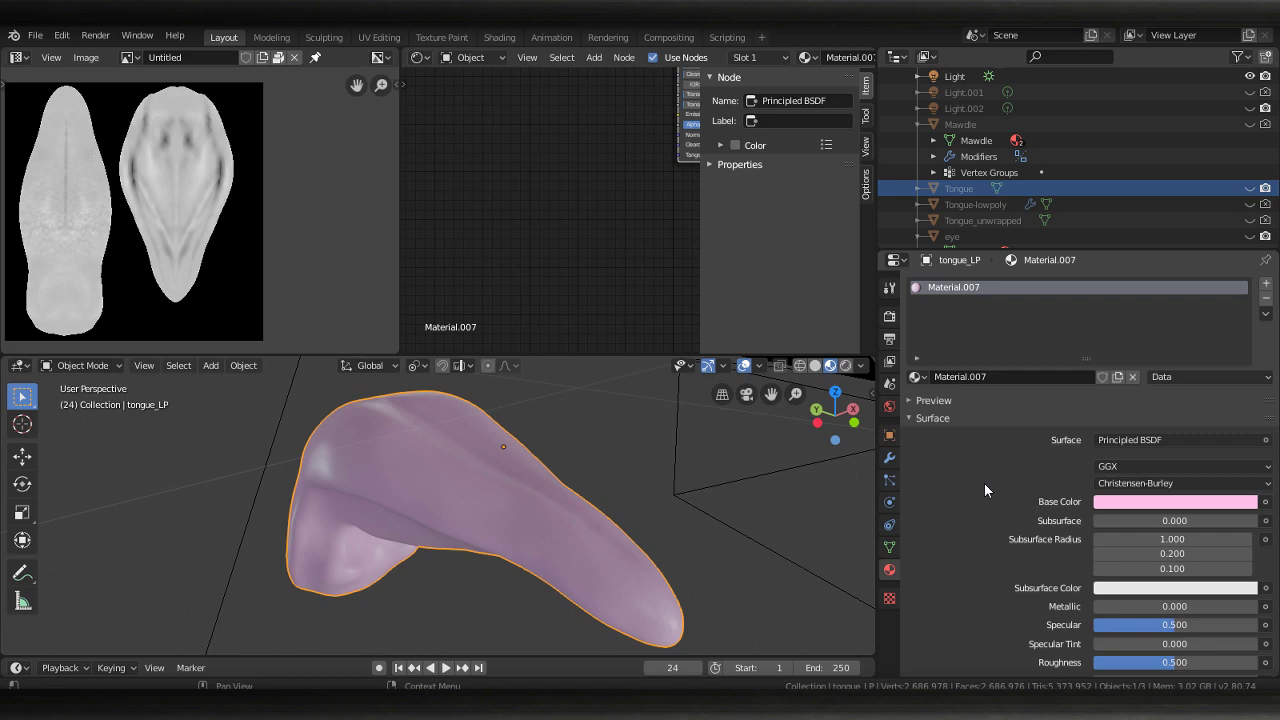
{"action": "left_click", "coordinate": [889, 457]}
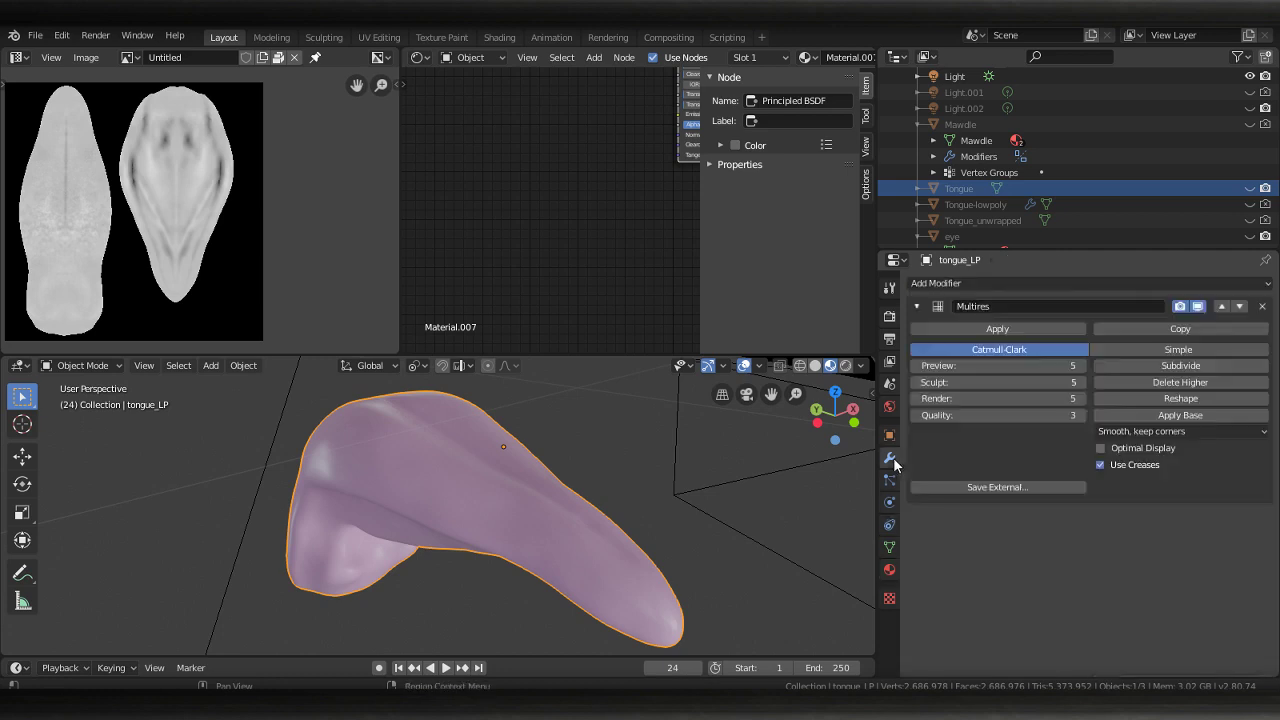
Add a Shrinkwrap modifier to tongue_LP targeting the high-poly Tongue
{"action": "mouse_move", "coordinate": [593, 519]}
{"action": "middle_mouse_down"}
{"action": "mouse_move", "coordinate": [500, 526]}
{"action": "mouse_move", "coordinate": [566, 540]}
{"action": "middle_mouse_up"}
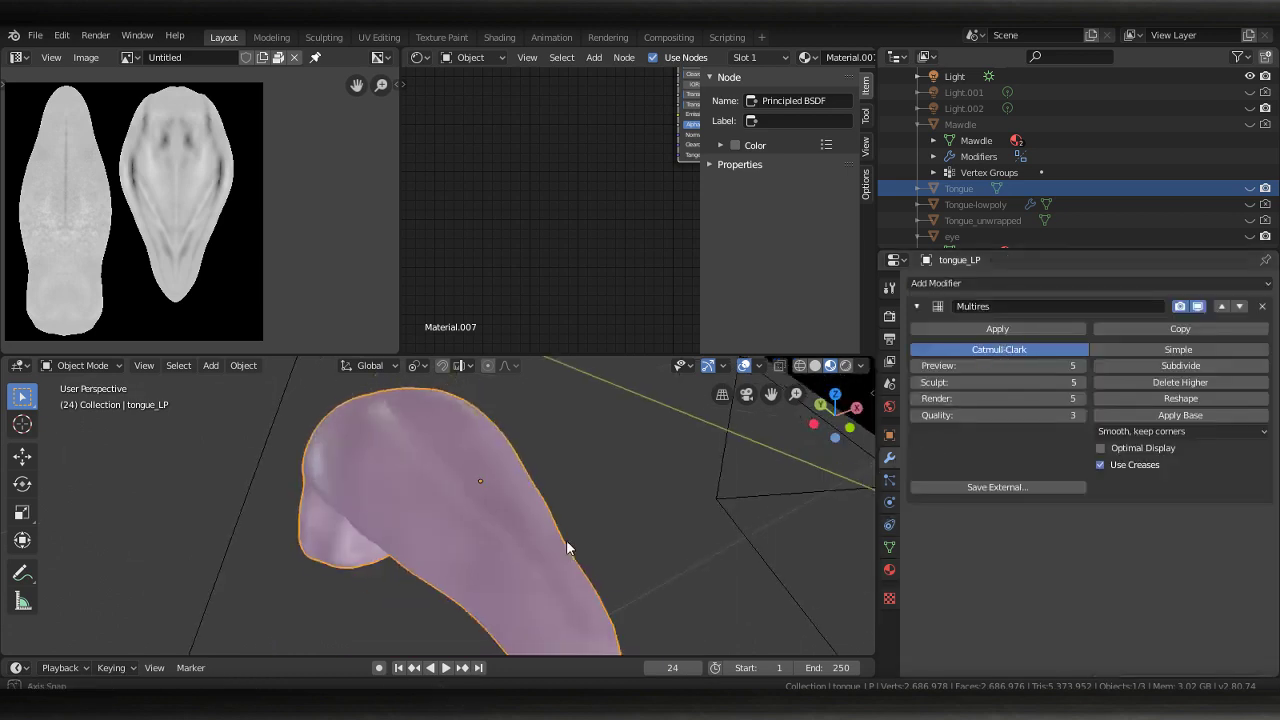
{"action": "left_click", "coordinate": [1206, 283]}
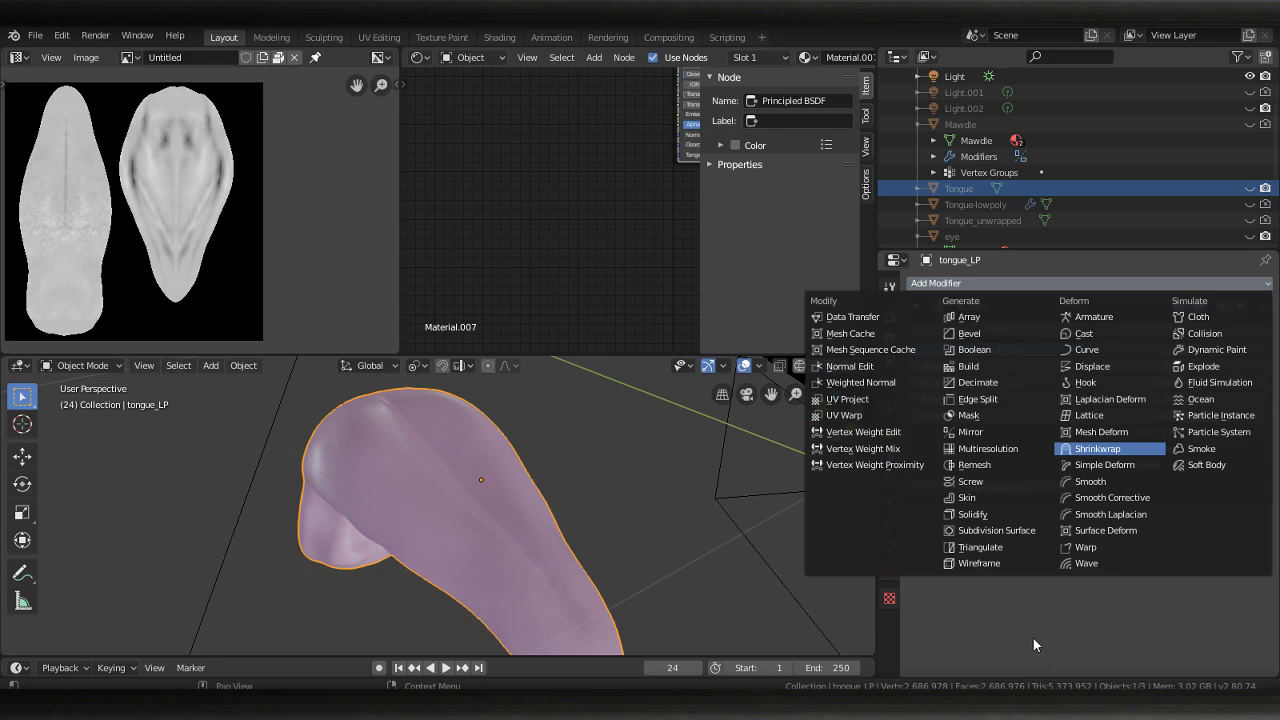
{"action": "left_click", "coordinate": [1085, 448]}
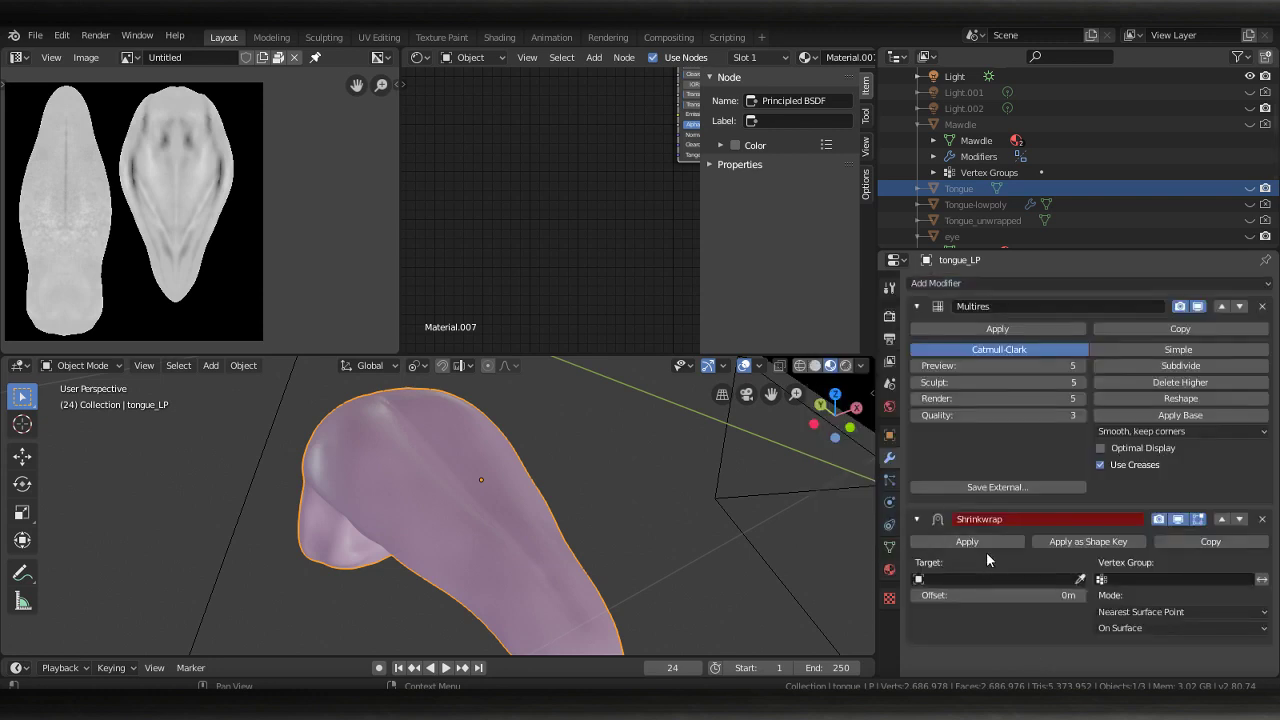
{"action": "left_click", "coordinate": [966, 580]}
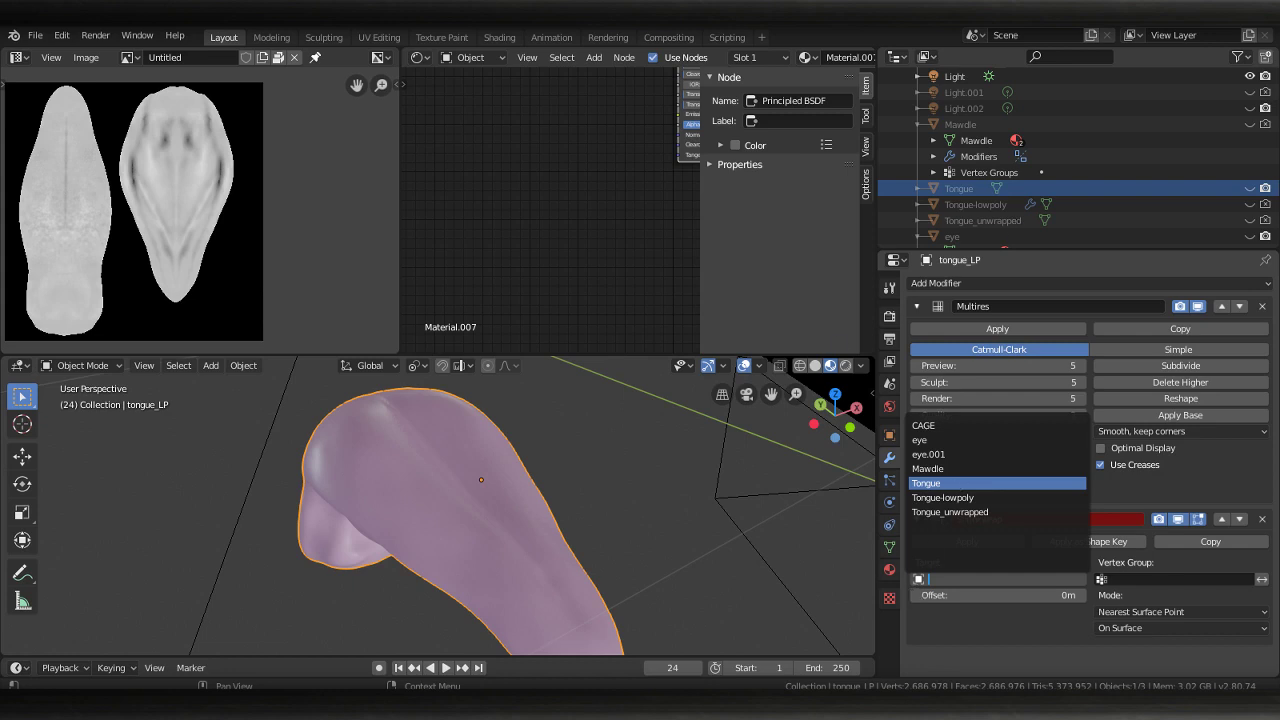
{"action": "left_click", "coordinate": [960, 483]}
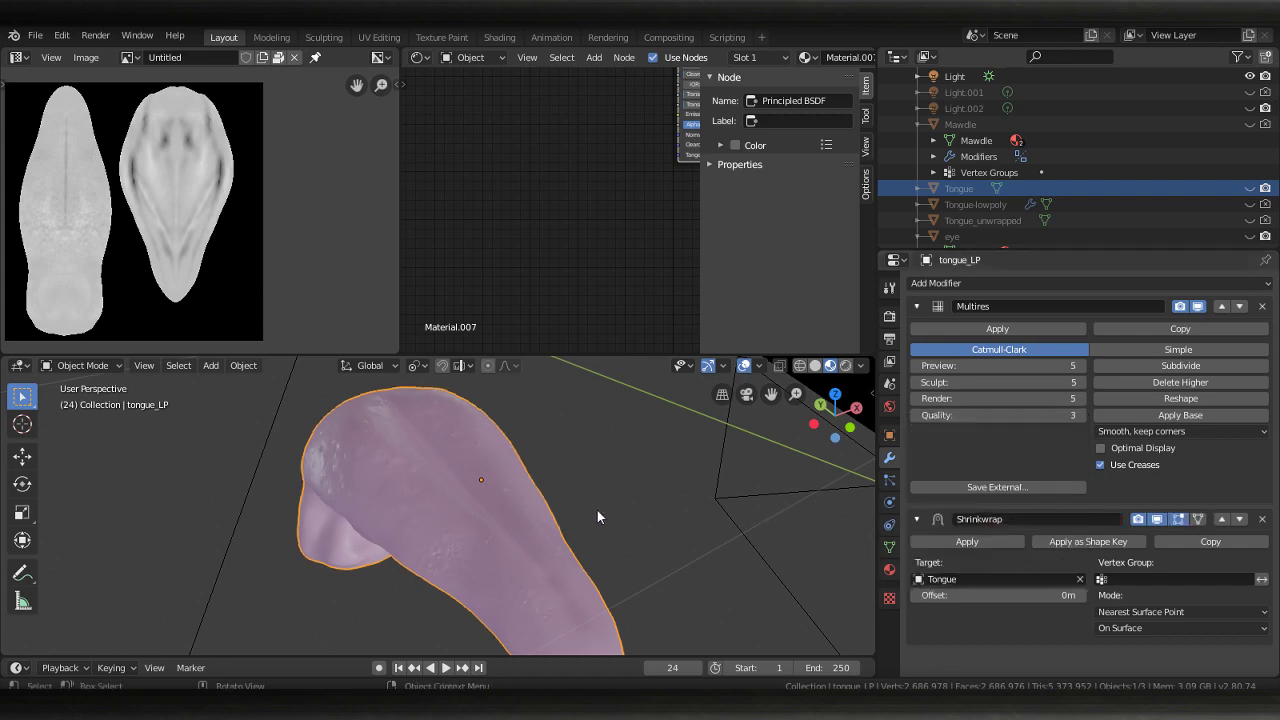
Orbit around the shrinkwrapped tongue to inspect the transferred surface detail
{"action": "mouse_move", "coordinate": [597, 517]}
{"action": "middle_mouse_down"}
{"action": "mouse_move", "coordinate": [708, 519]}
{"action": "mouse_move", "coordinate": [652, 542]}
{"action": "mouse_move", "coordinate": [439, 529]}
{"action": "mouse_move", "coordinate": [383, 476]}
{"action": "mouse_move", "coordinate": [398, 403]}
{"action": "mouse_move", "coordinate": [494, 586]}
{"action": "mouse_move", "coordinate": [531, 608]}
{"action": "mouse_move", "coordinate": [543, 597]}
{"action": "mouse_move", "coordinate": [543, 512]}
{"action": "mouse_move", "coordinate": [709, 560]}
{"action": "middle_mouse_up"}
{"action": "mouse_move", "coordinate": [701, 468]}
{"action": "middle_mouse_down"}
{"action": "mouse_move", "coordinate": [460, 554]}
{"action": "mouse_move", "coordinate": [648, 401]}
{"action": "mouse_move", "coordinate": [573, 386]}
{"action": "mouse_move", "coordinate": [578, 648]}
{"action": "mouse_move", "coordinate": [554, 593]}
{"action": "mouse_move", "coordinate": [500, 636]}
{"action": "mouse_move", "coordinate": [579, 552]}
{"action": "mouse_move", "coordinate": [509, 471]}
{"action": "mouse_move", "coordinate": [563, 481]}
{"action": "mouse_move", "coordinate": [576, 447]}
{"action": "mouse_move", "coordinate": [480, 531]}
{"action": "mouse_move", "coordinate": [617, 571]}
{"action": "mouse_move", "coordinate": [597, 623]}
{"action": "mouse_move", "coordinate": [470, 541]}
{"action": "mouse_move", "coordinate": [637, 477]}
{"action": "mouse_move", "coordinate": [355, 521]}
{"action": "mouse_move", "coordinate": [457, 505]}
{"action": "mouse_move", "coordinate": [457, 606]}
{"action": "mouse_move", "coordinate": [551, 591]}
{"action": "mouse_move", "coordinate": [431, 565]}
{"action": "mouse_move", "coordinate": [525, 564]}
{"action": "mouse_move", "coordinate": [517, 493]}
{"action": "mouse_move", "coordinate": [510, 541]}
{"action": "mouse_move", "coordinate": [523, 557]}
{"action": "mouse_move", "coordinate": [811, 447]}
{"action": "middle_mouse_up"}
{"action": "scroll", "coordinate": [556, 557], "scroll_direction": "up", "scroll_amount": 2}
{"action": "scroll", "coordinate": [561, 488], "scroll_direction": "down", "scroll_amount": 3}
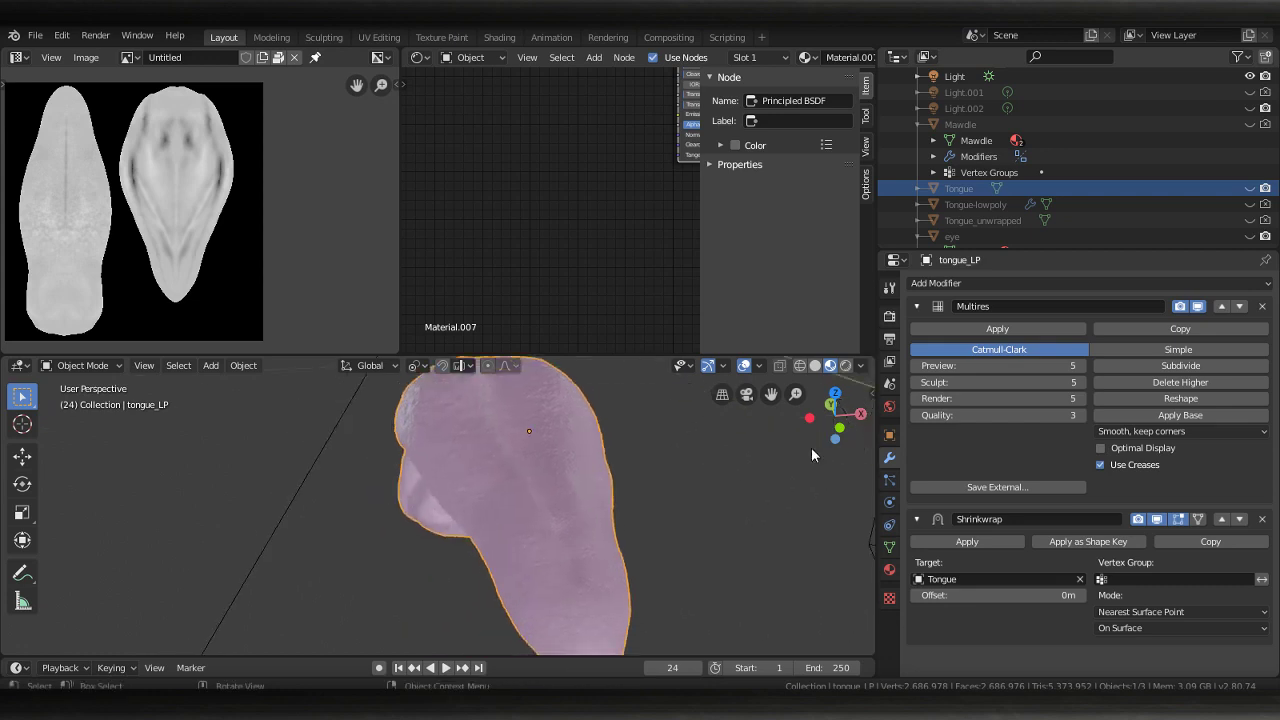
{"action": "mouse_move", "coordinate": [667, 637]}
{"action": "middle_mouse_down"}
{"action": "mouse_move", "coordinate": [605, 505]}
{"action": "mouse_move", "coordinate": [523, 555]}
{"action": "mouse_move", "coordinate": [472, 550]}
{"action": "mouse_move", "coordinate": [610, 543]}
{"action": "mouse_move", "coordinate": [660, 510]}
{"action": "middle_mouse_up"}
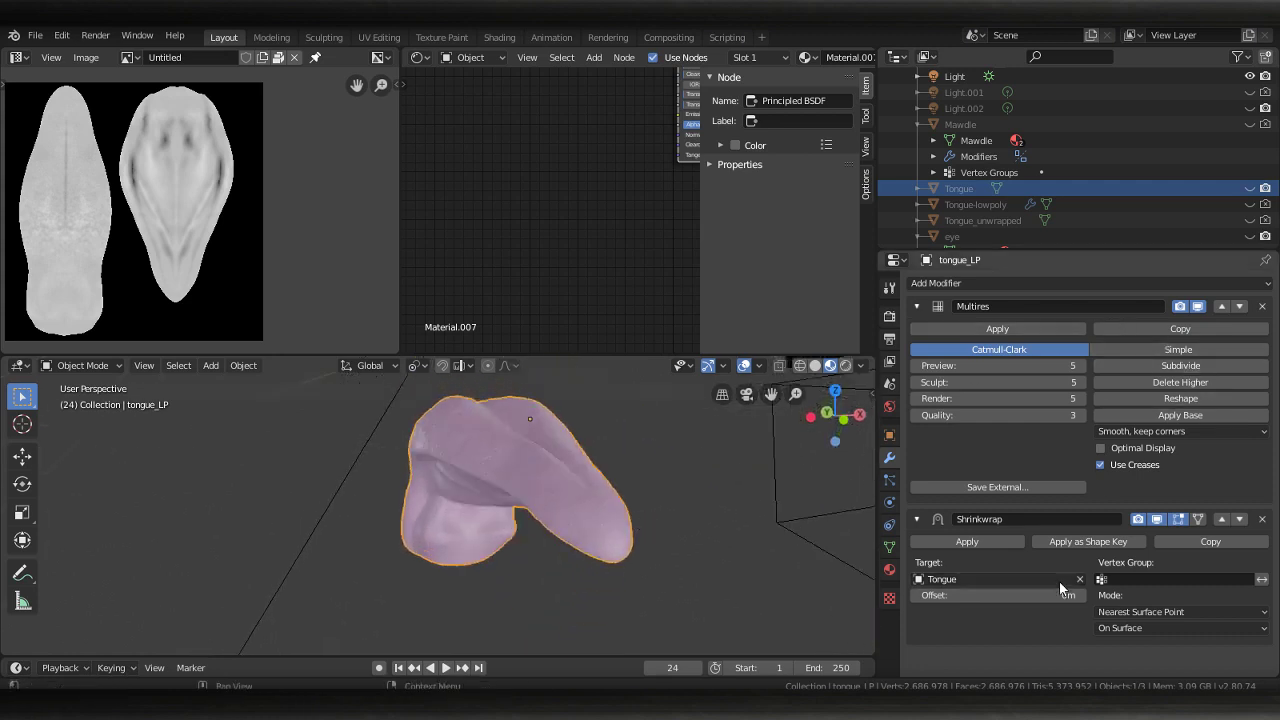
{"action": "mouse_move", "coordinate": [610, 421]}
{"action": "middle_mouse_down"}
{"action": "mouse_move", "coordinate": [641, 455]}
{"action": "mouse_move", "coordinate": [612, 464]}
{"action": "mouse_move", "coordinate": [660, 533]}
{"action": "middle_mouse_up"}
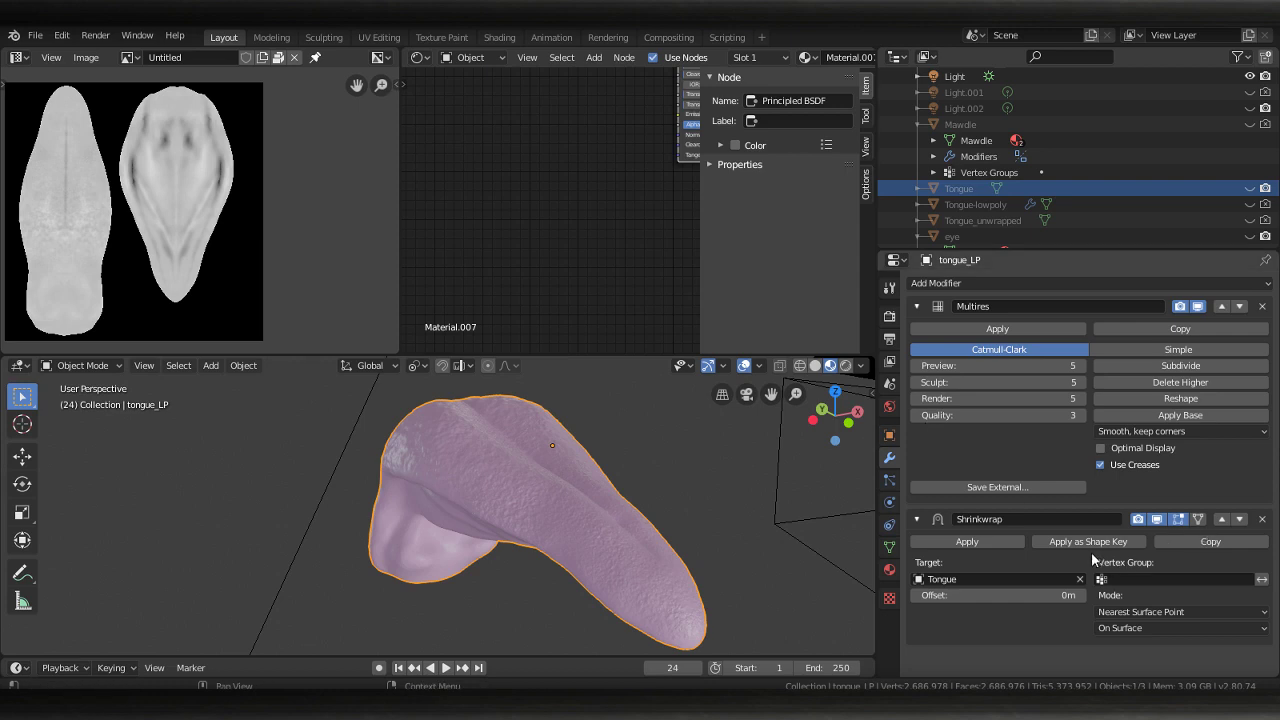
Apply the Shrinkwrap modifier on tongue_LP and show its material settings and node graph
{"action": "left_click", "coordinate": [1003, 542]}
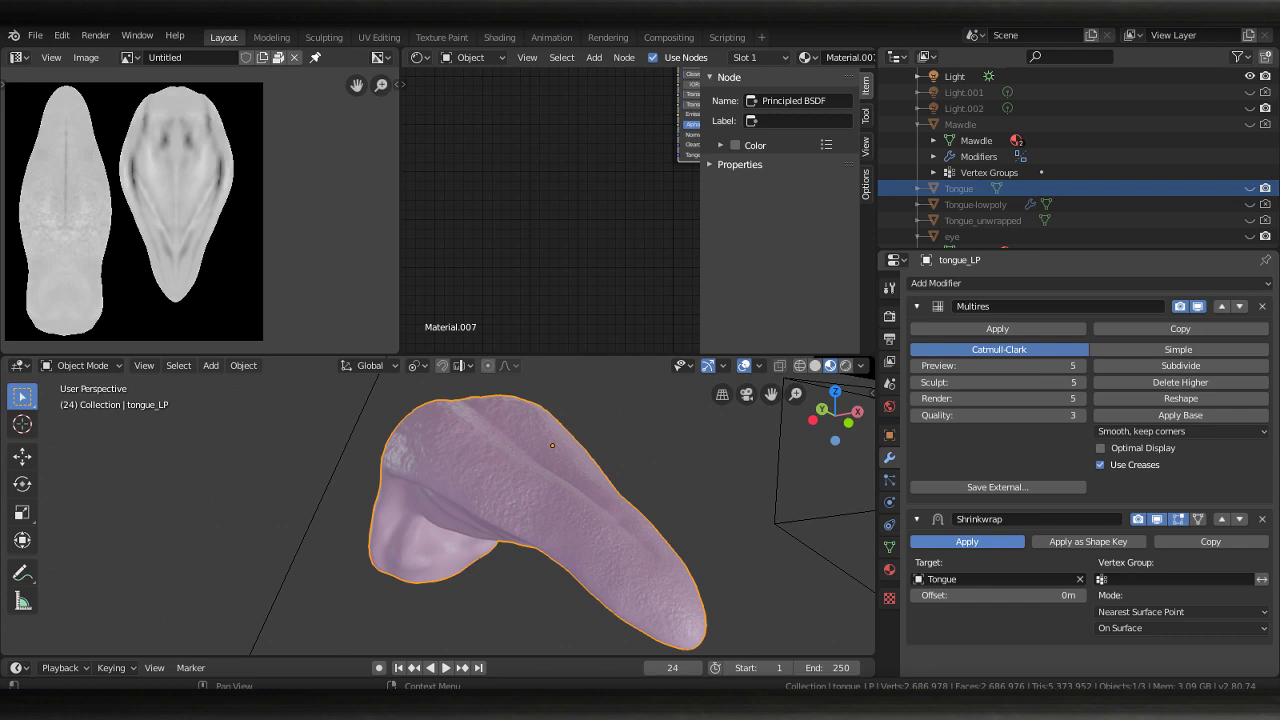
{"action": "left_click", "coordinate": [1002, 541]}
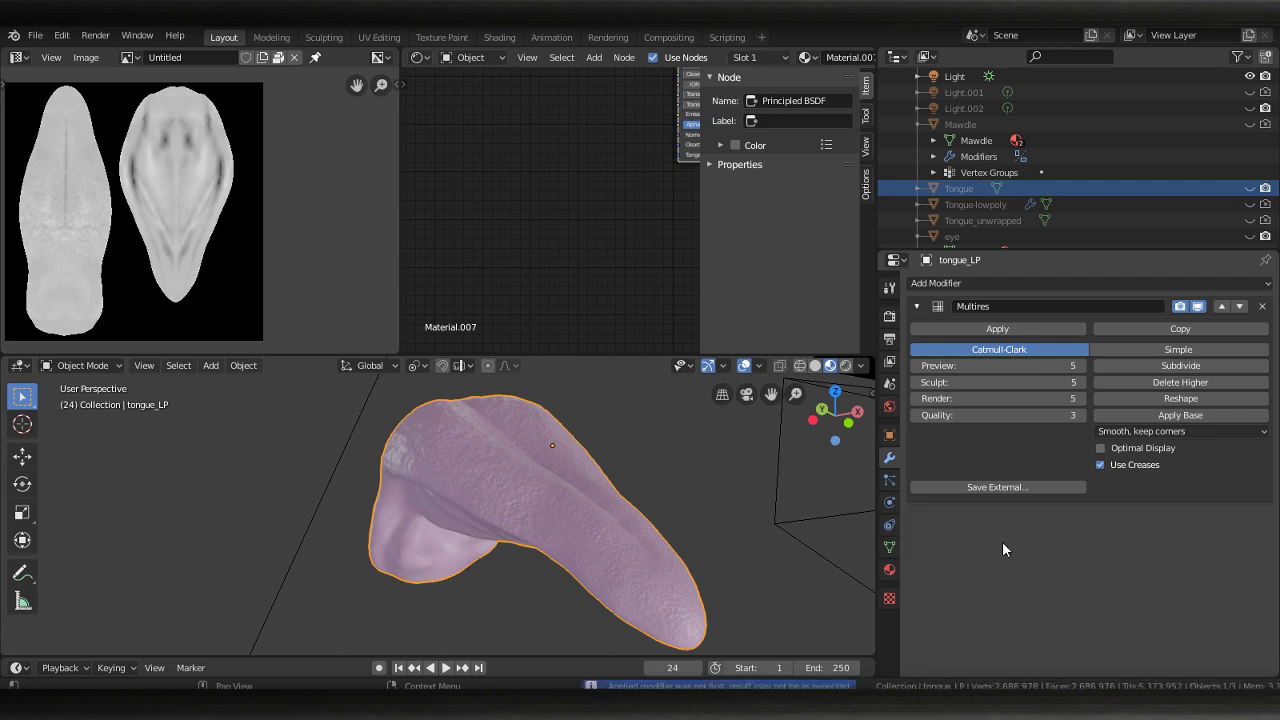
{"action": "left_click", "coordinate": [889, 570]}
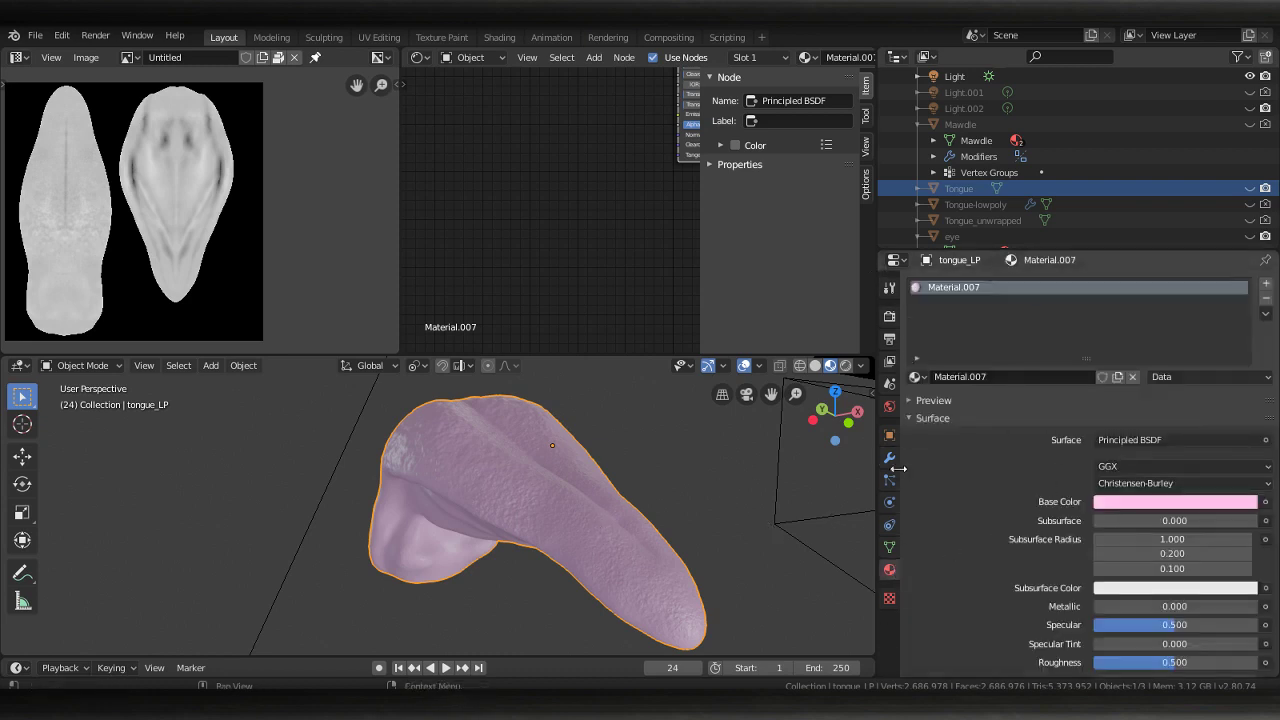
{"action": "middle_click_drag", "start_coordinate": [618, 215], "coordinate": [560, 324]}
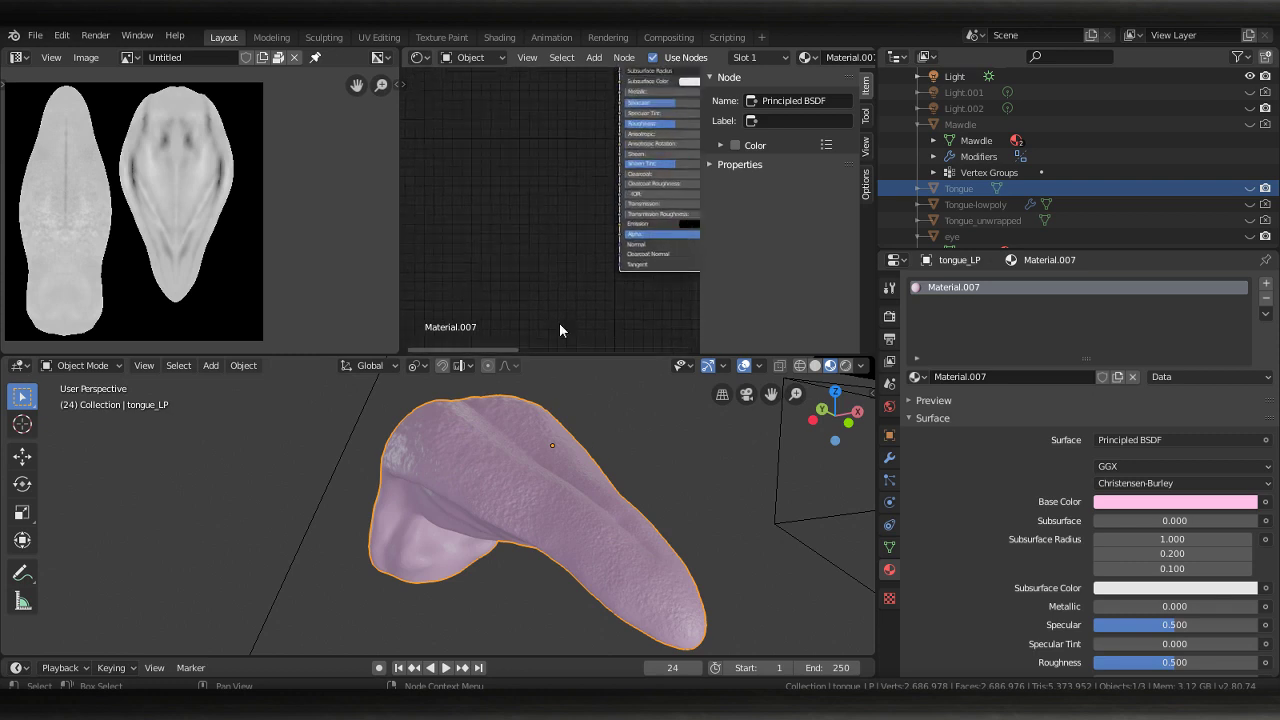
{"action": "scroll", "coordinate": [559, 322], "scroll_direction": "down", "scroll_amount": 1}
{"action": "scroll", "coordinate": [489, 237], "scroll_direction": "down", "scroll_amount": 1}
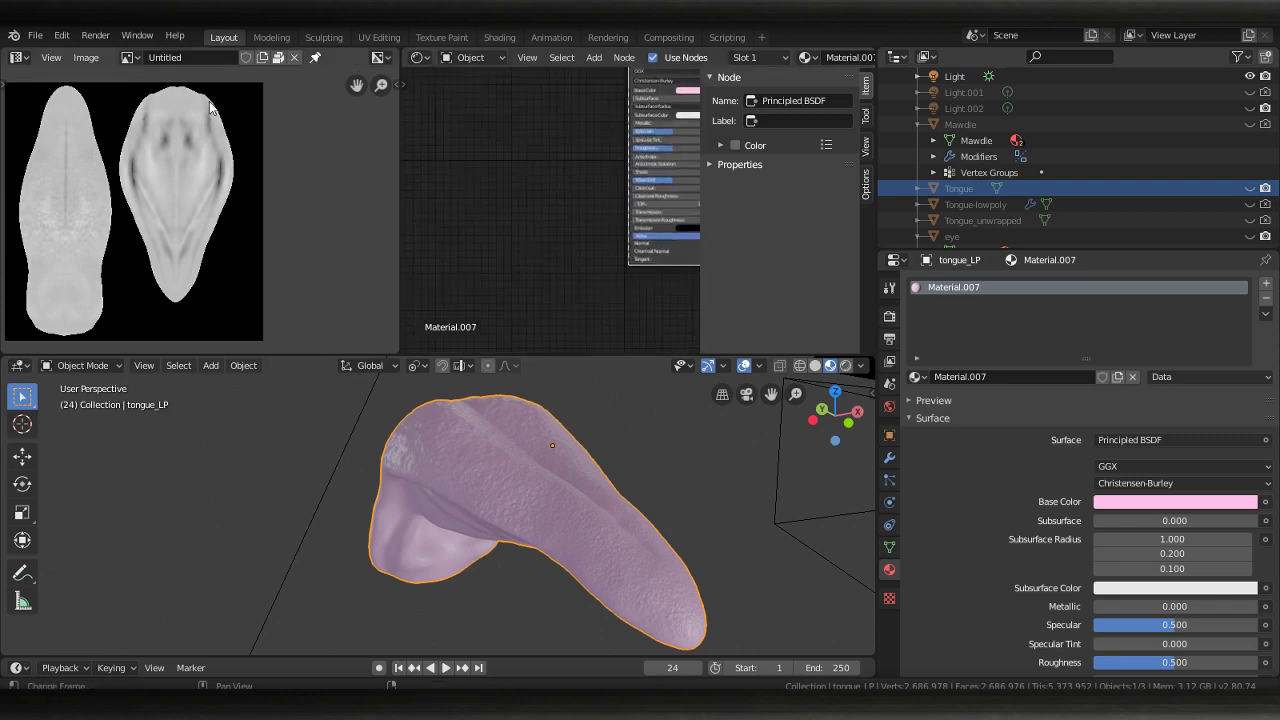
Start a new image in the Image Editor with width and height of 4096 px
{"action": "left_click", "coordinate": [101, 57]}
{"action": "left_click", "coordinate": [129, 59]}
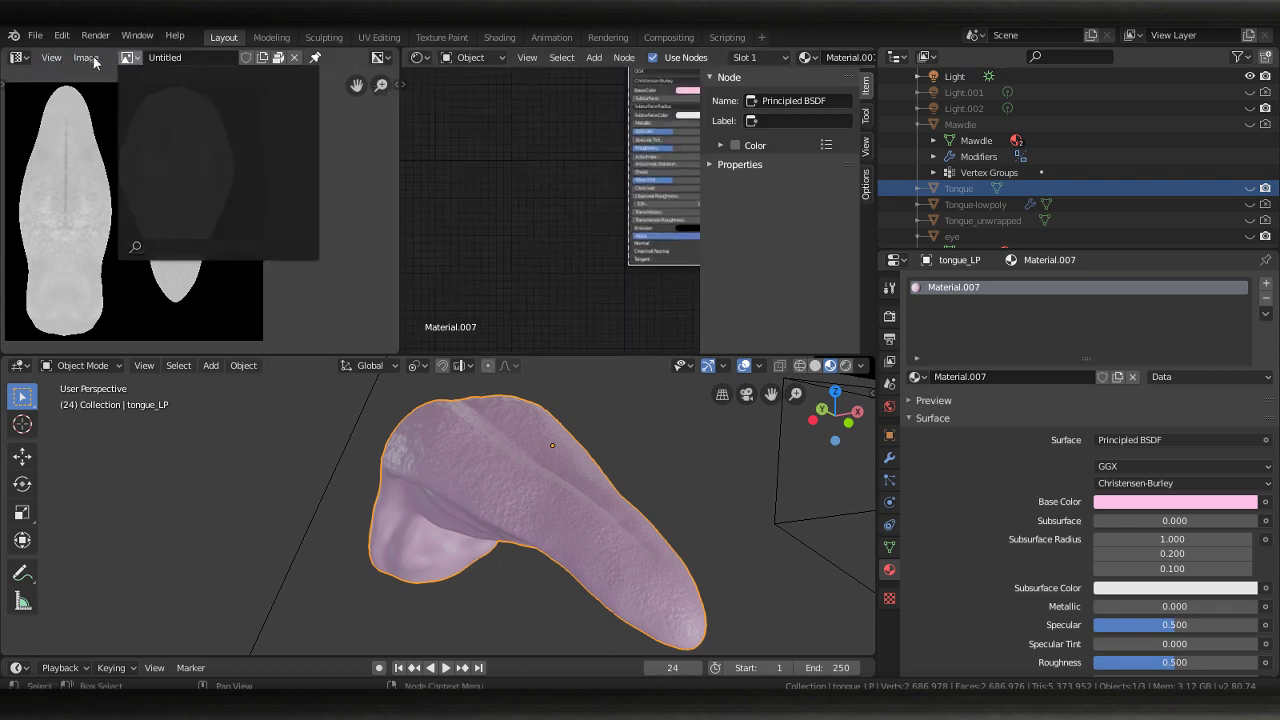
{"action": "left_click", "coordinate": [129, 59]}
{"action": "left_click", "coordinate": [88, 57]}
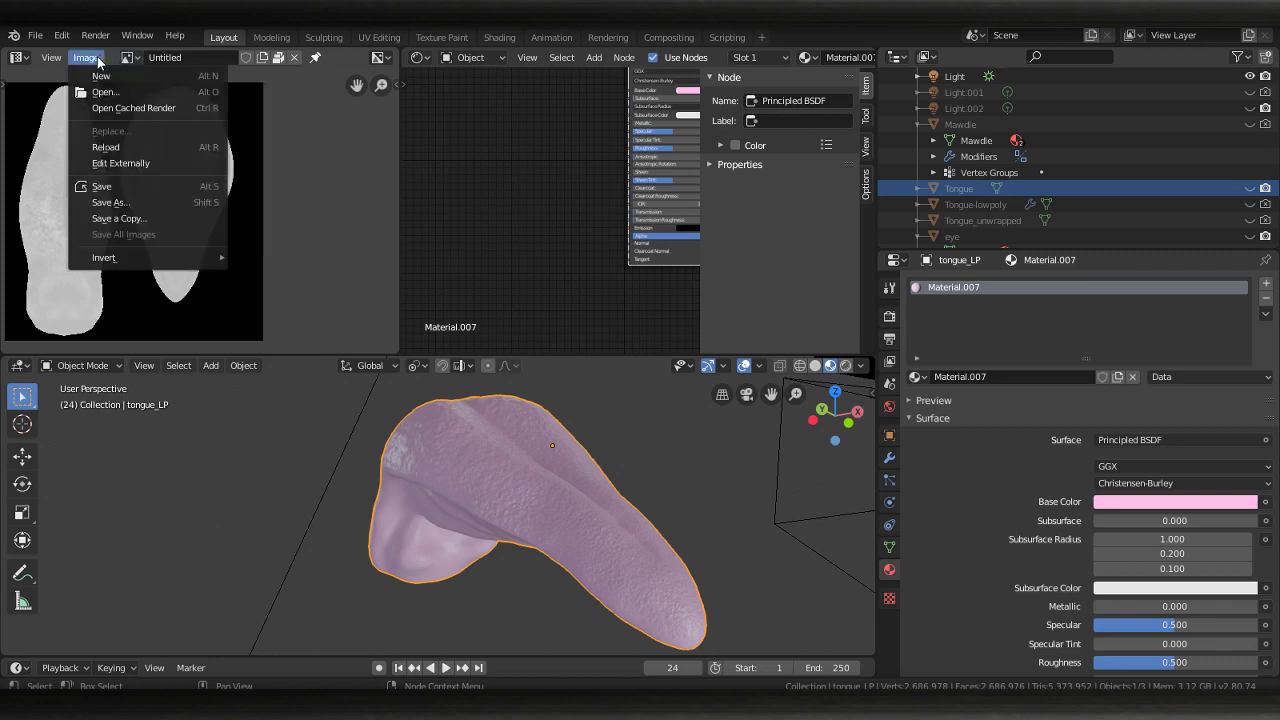
{"action": "left_click", "coordinate": [108, 76]}
{"action": "left_click", "coordinate": [222, 86]}
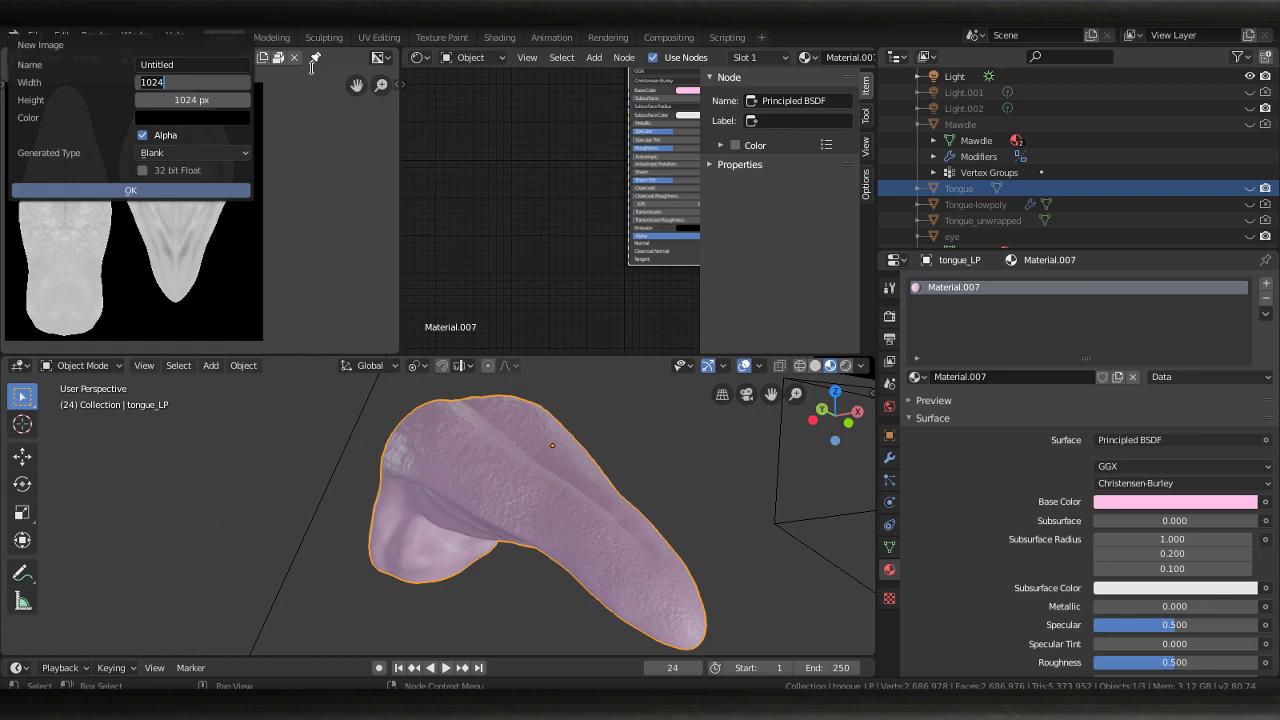
{"action": "type", "text": "*"}
{"action": "key", "text": "Return"}
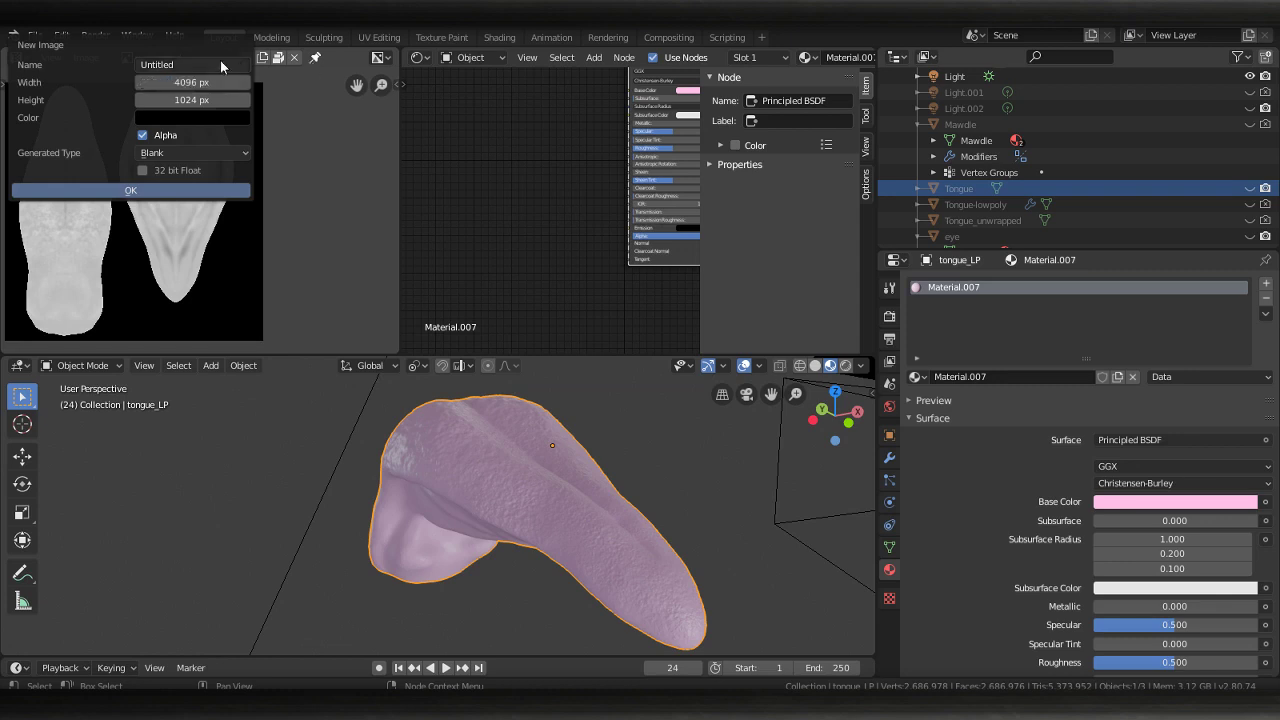
{"action": "left_click", "coordinate": [217, 101]}
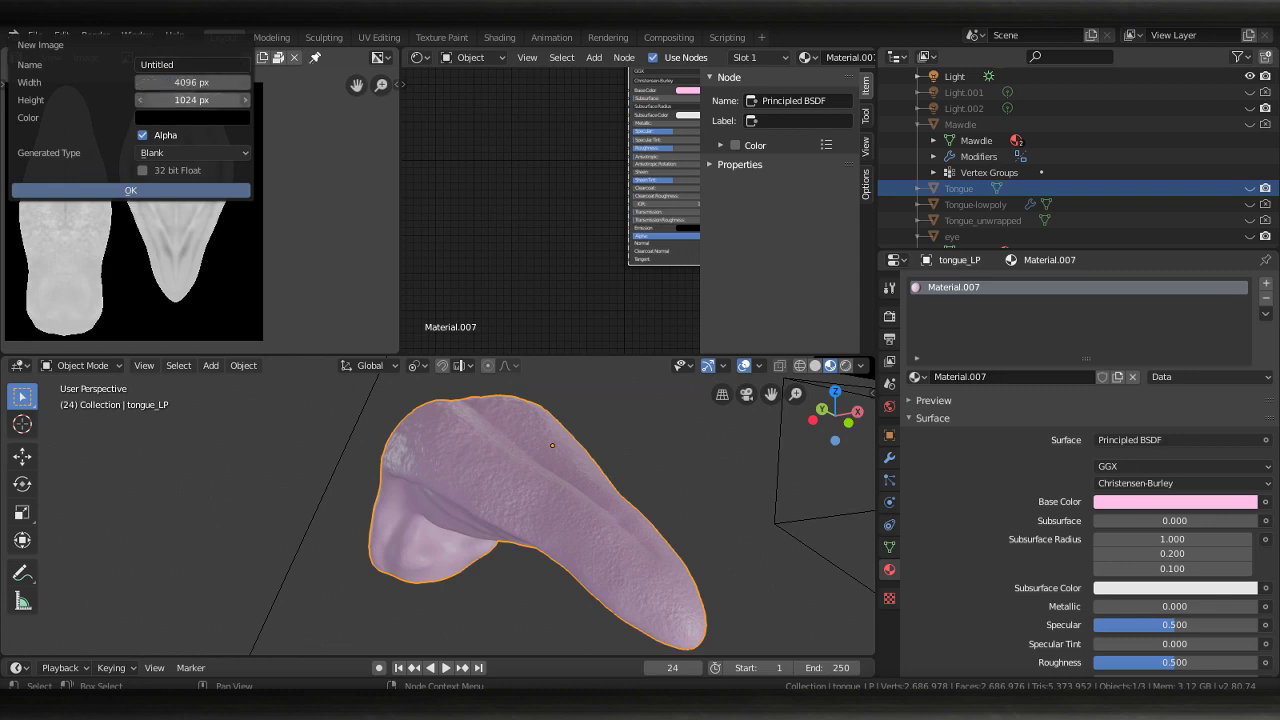
{"action": "left_click", "coordinate": [232, 103]}
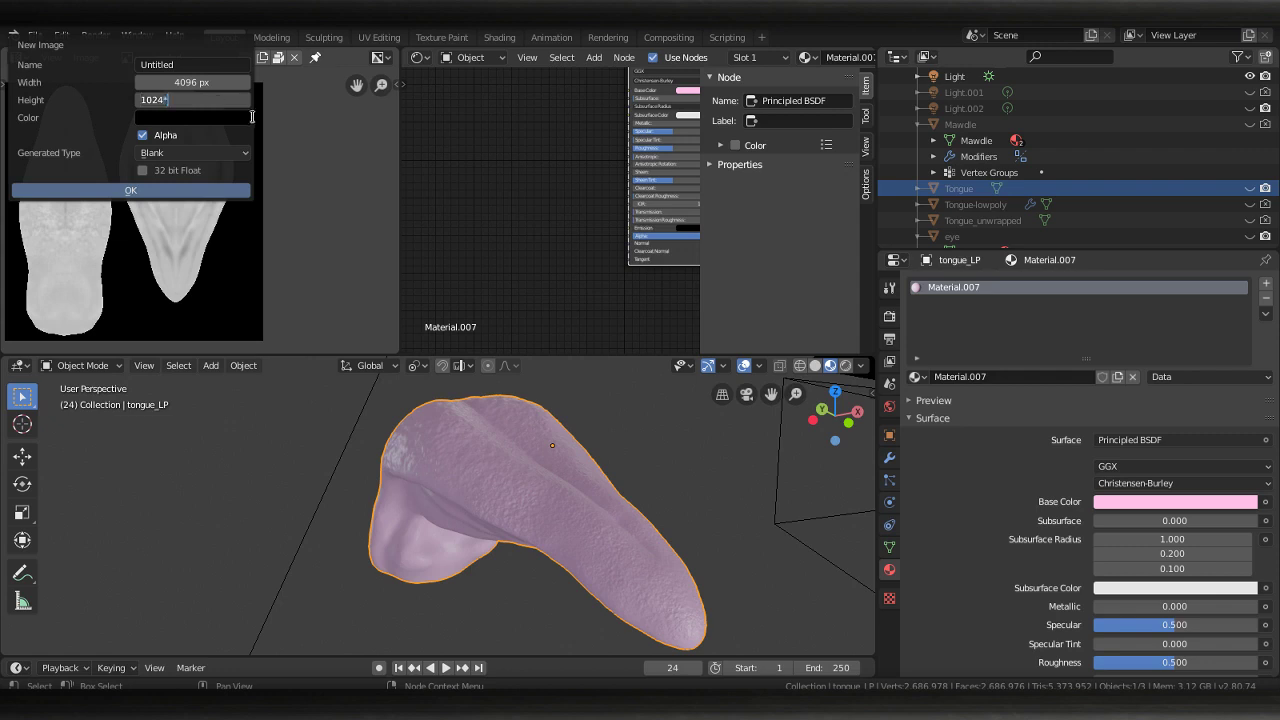
{"action": "type", "text": "4"}
{"action": "key", "text": "Return"}
Name the image ton_bump, enable 32-bit float and turn alpha off
{"action": "left_click", "coordinate": [213, 64]}
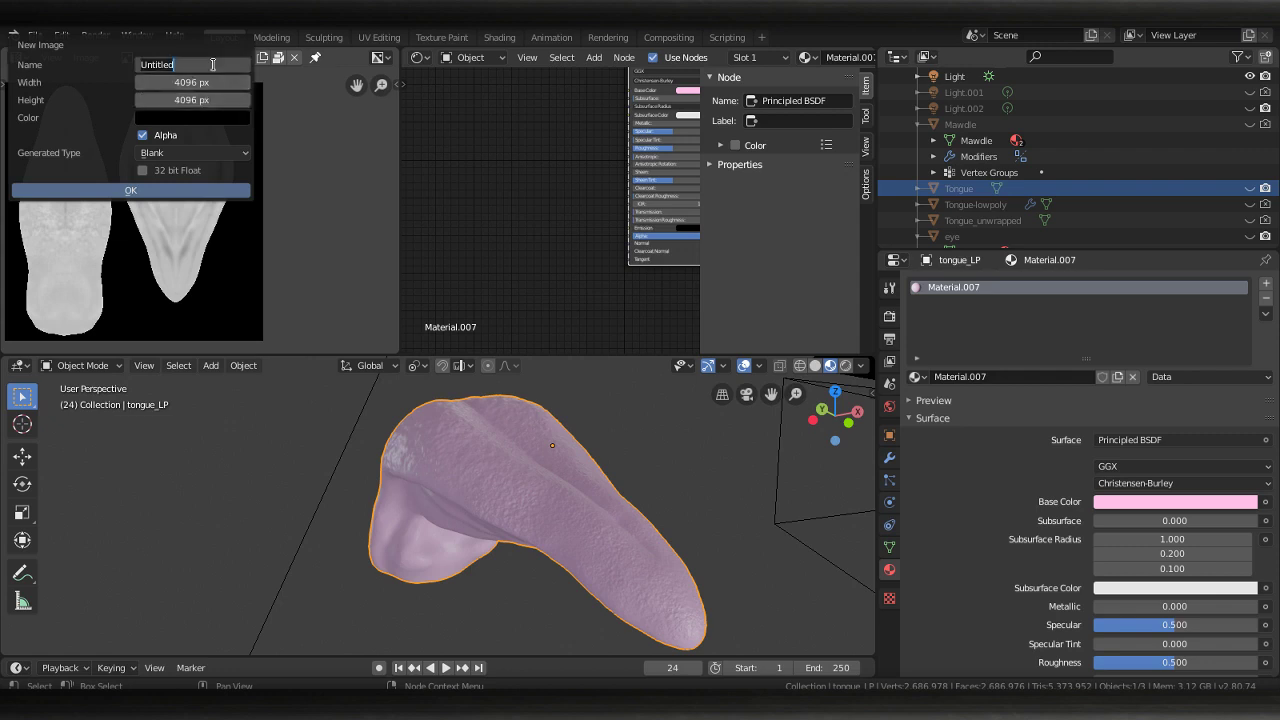
{"action": "key", "text": "BackSpace"}
{"action": "type", "text": "ton_bump"}
{"action": "left_click", "coordinate": [136, 164]}
{"action": "left_click", "coordinate": [143, 170]}
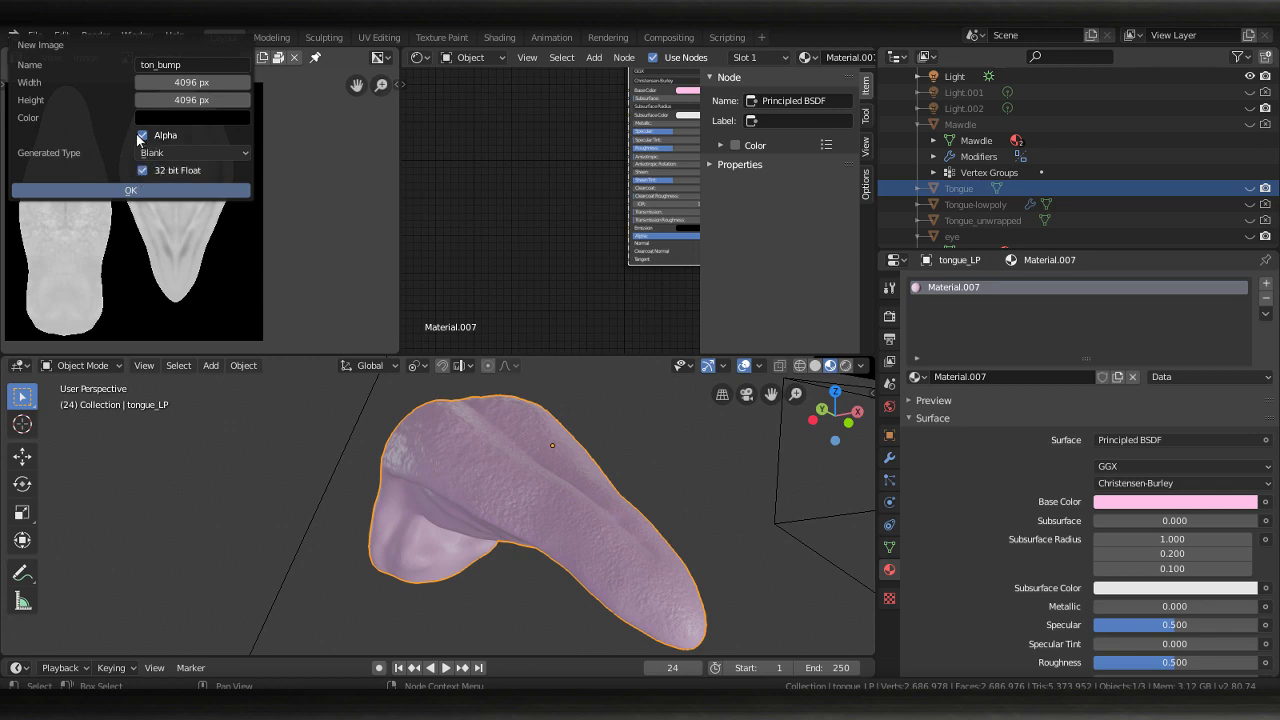
{"action": "left_click", "coordinate": [141, 134]}
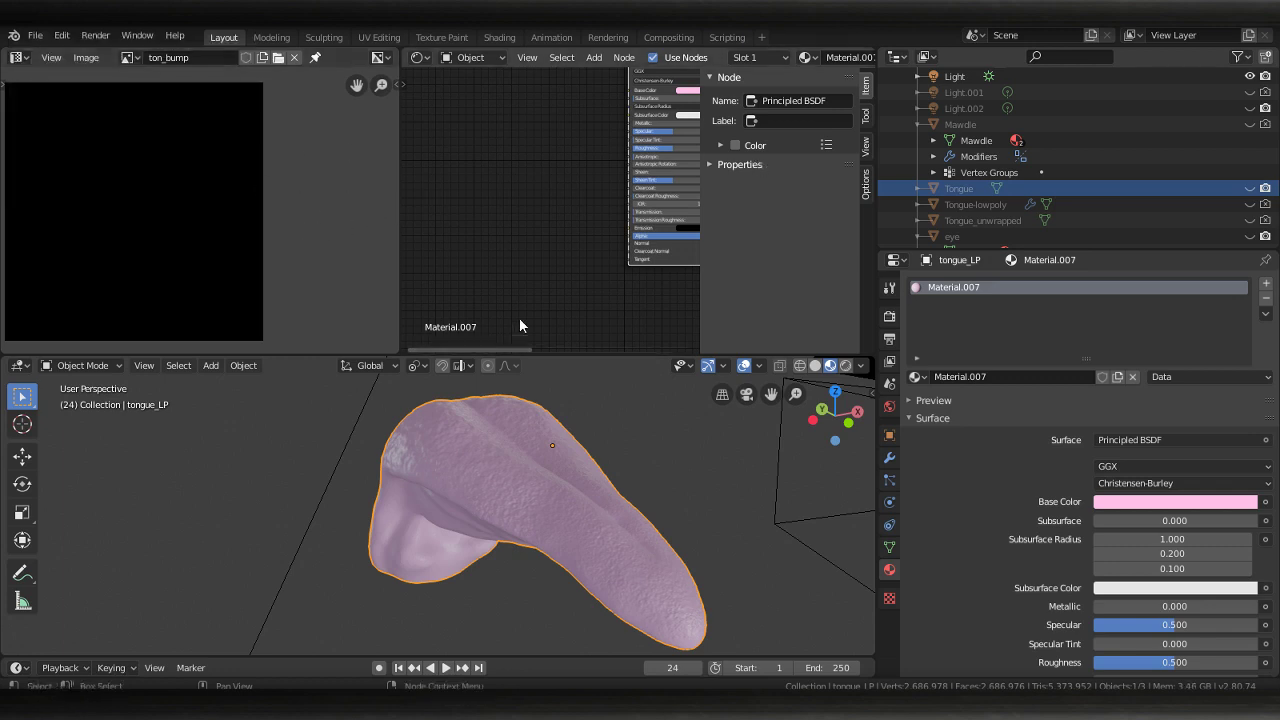
{"action": "key", "text": "Tab"}
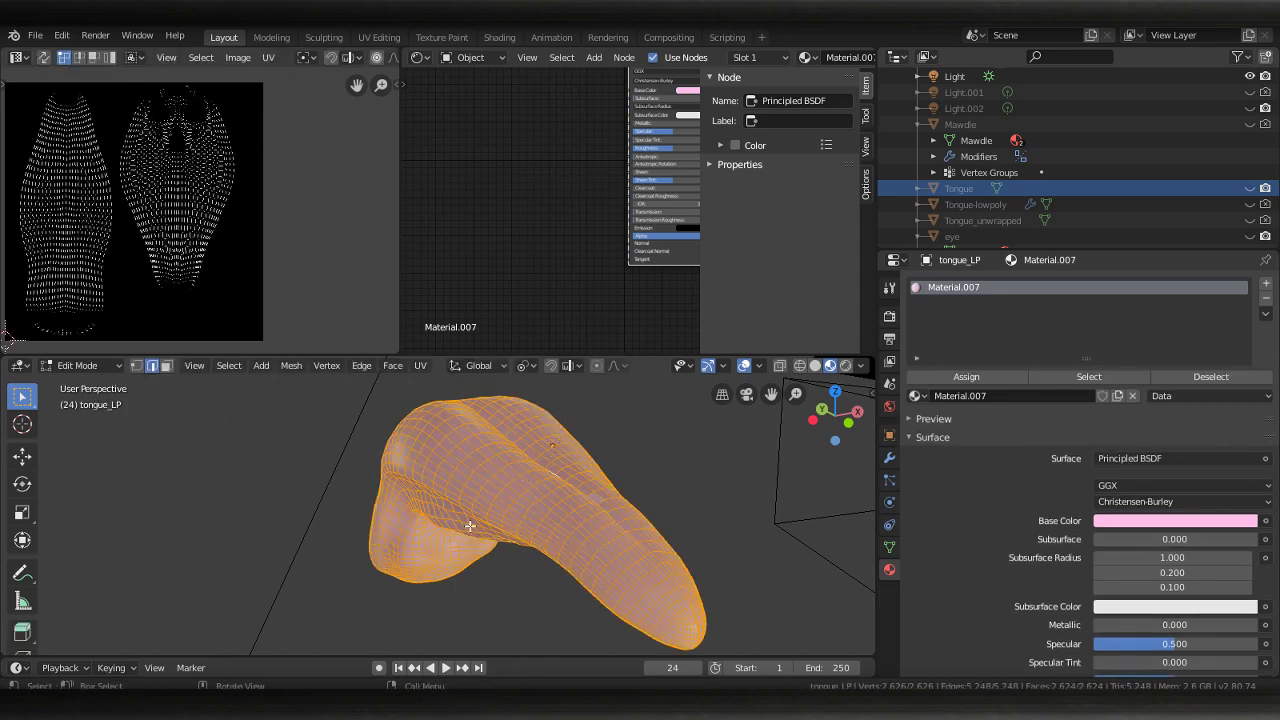
{"action": "scroll", "coordinate": [263, 167], "scroll_direction": "up", "scroll_amount": 2}
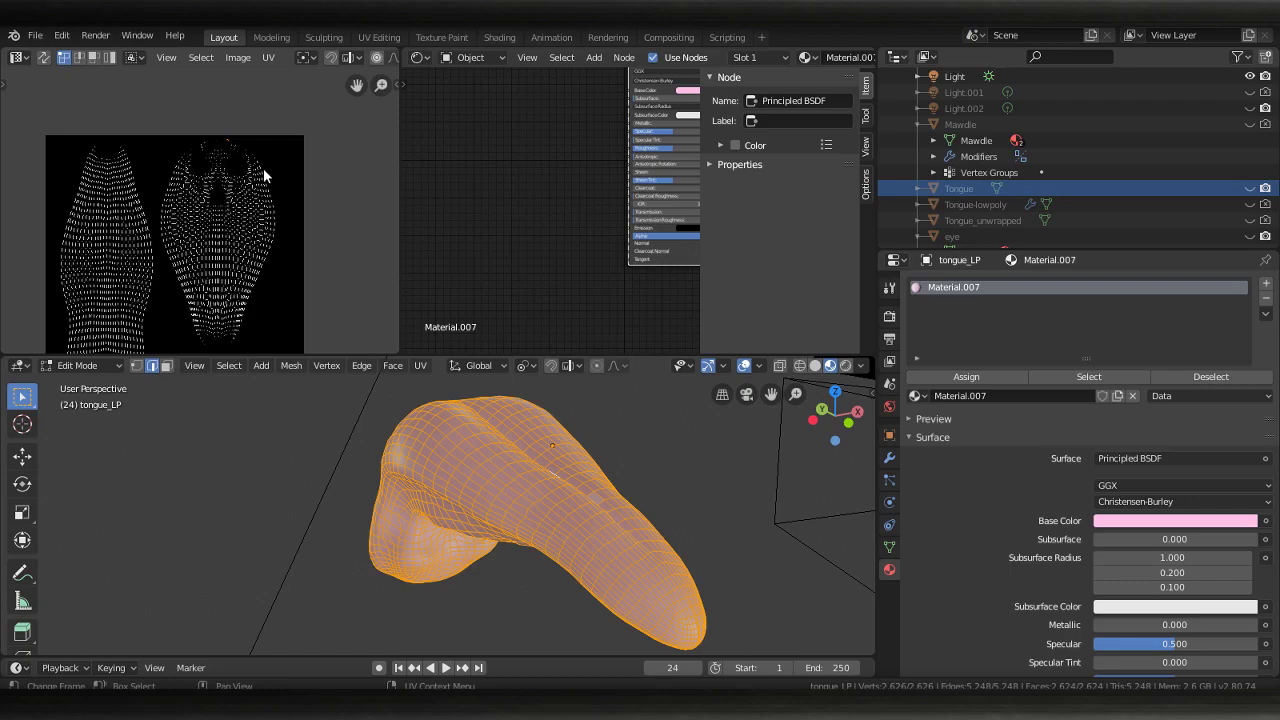
{"action": "scroll", "coordinate": [263, 167], "scroll_direction": "up", "scroll_amount": 3}
{"action": "middle_click_drag", "start_coordinate": [263, 167], "coordinate": [211, 210]}
{"action": "scroll", "coordinate": [211, 210], "scroll_direction": "down", "scroll_amount": 1}
{"action": "scroll", "coordinate": [315, 220], "scroll_direction": "down", "scroll_amount": 2}
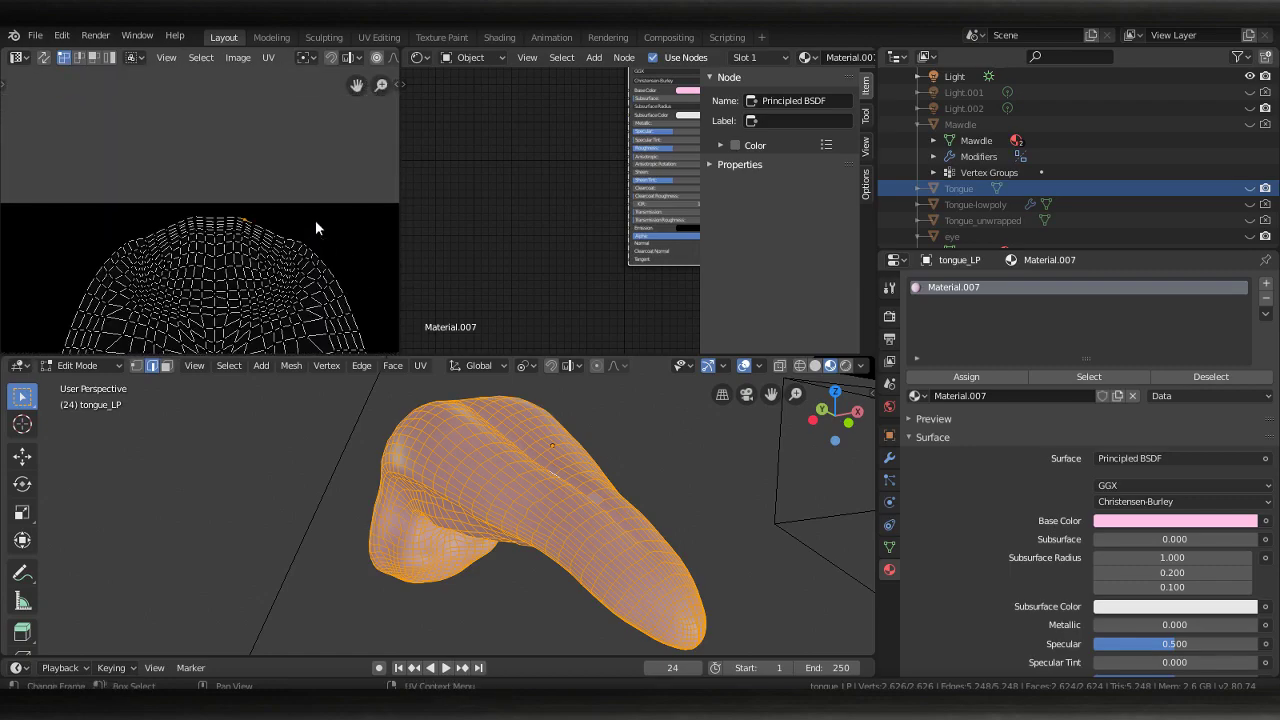
{"action": "scroll", "coordinate": [289, 260], "scroll_direction": "down", "scroll_amount": 2}
{"action": "middle_click_drag", "start_coordinate": [289, 260], "coordinate": [334, 119]}
{"action": "scroll", "coordinate": [329, 171], "scroll_direction": "down", "scroll_amount": 2}
{"action": "scroll", "coordinate": [302, 191], "scroll_direction": "up", "scroll_amount": 1}
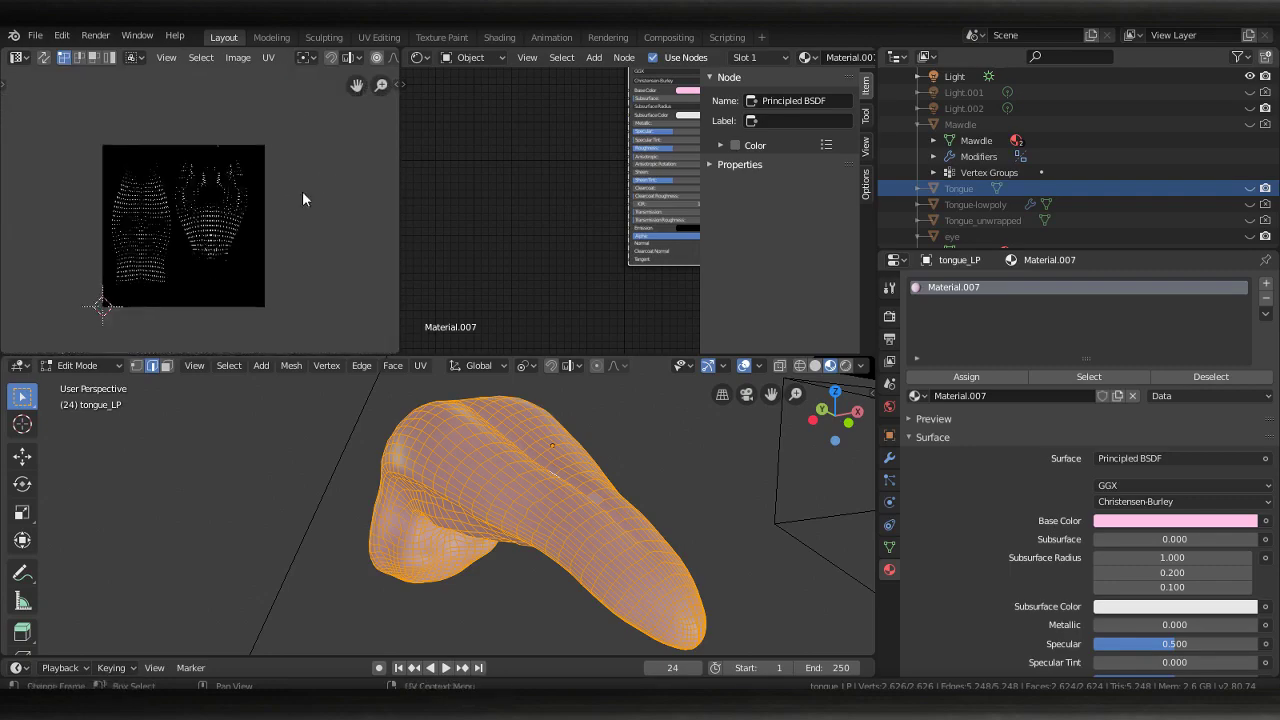
{"action": "scroll", "coordinate": [316, 217], "scroll_direction": "up", "scroll_amount": 3}
{"action": "scroll", "coordinate": [316, 217], "scroll_direction": "up", "scroll_amount": 2}
{"action": "scroll", "coordinate": [316, 217], "scroll_direction": "down", "scroll_amount": 3}
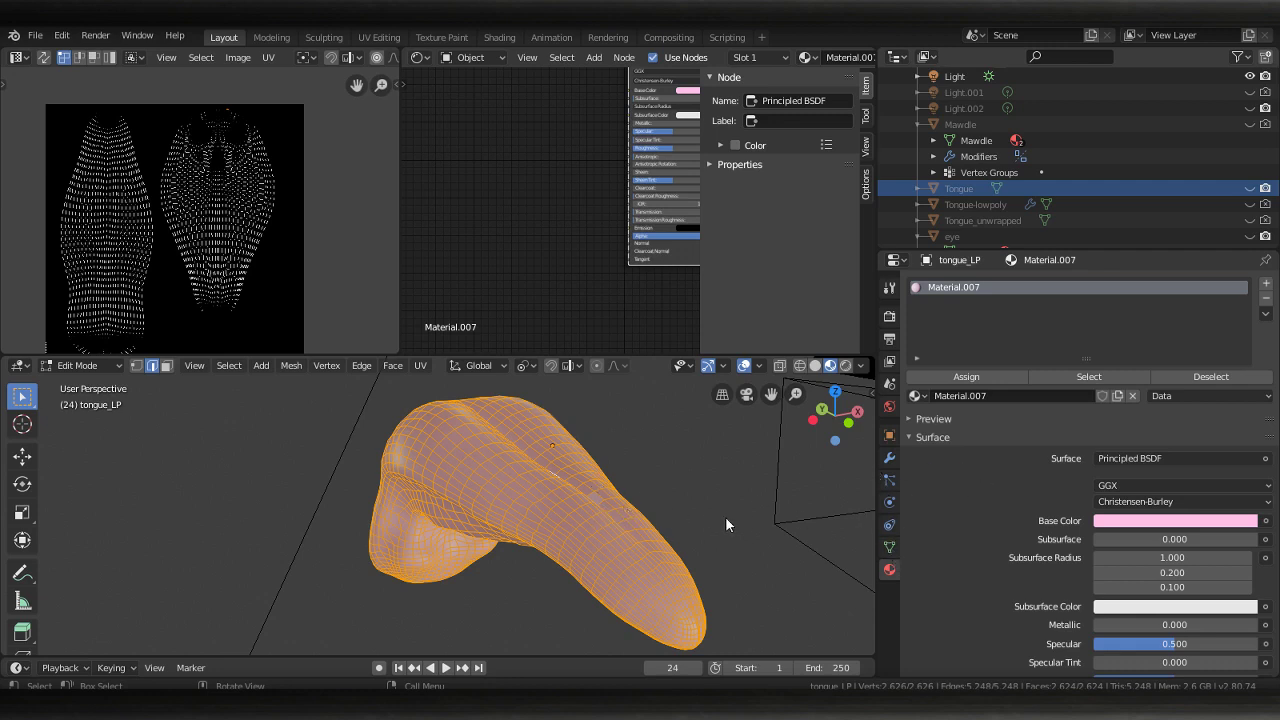
{"action": "key", "text": "Tab"}
Look through the Modifier, Material, Tool, Texture and Render property tabs
{"action": "middle_click_drag", "start_coordinate": [733, 527], "coordinate": [634, 531]}
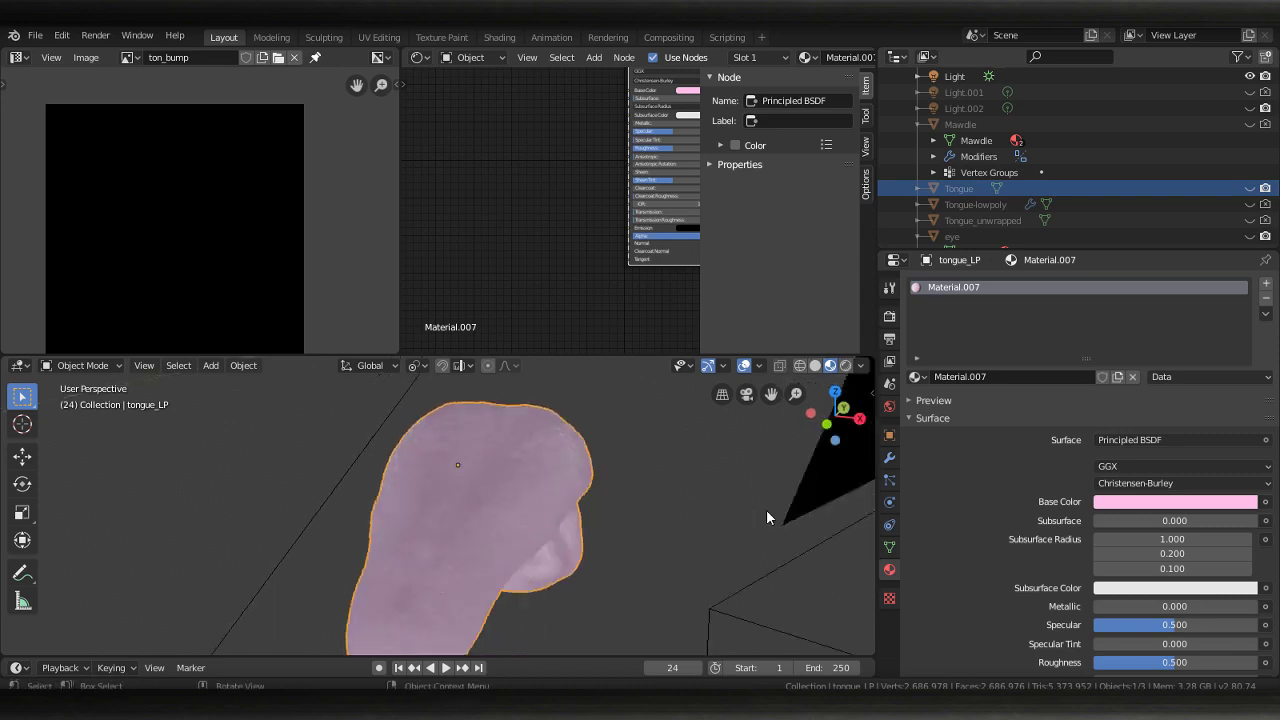
{"action": "left_click", "coordinate": [889, 458]}
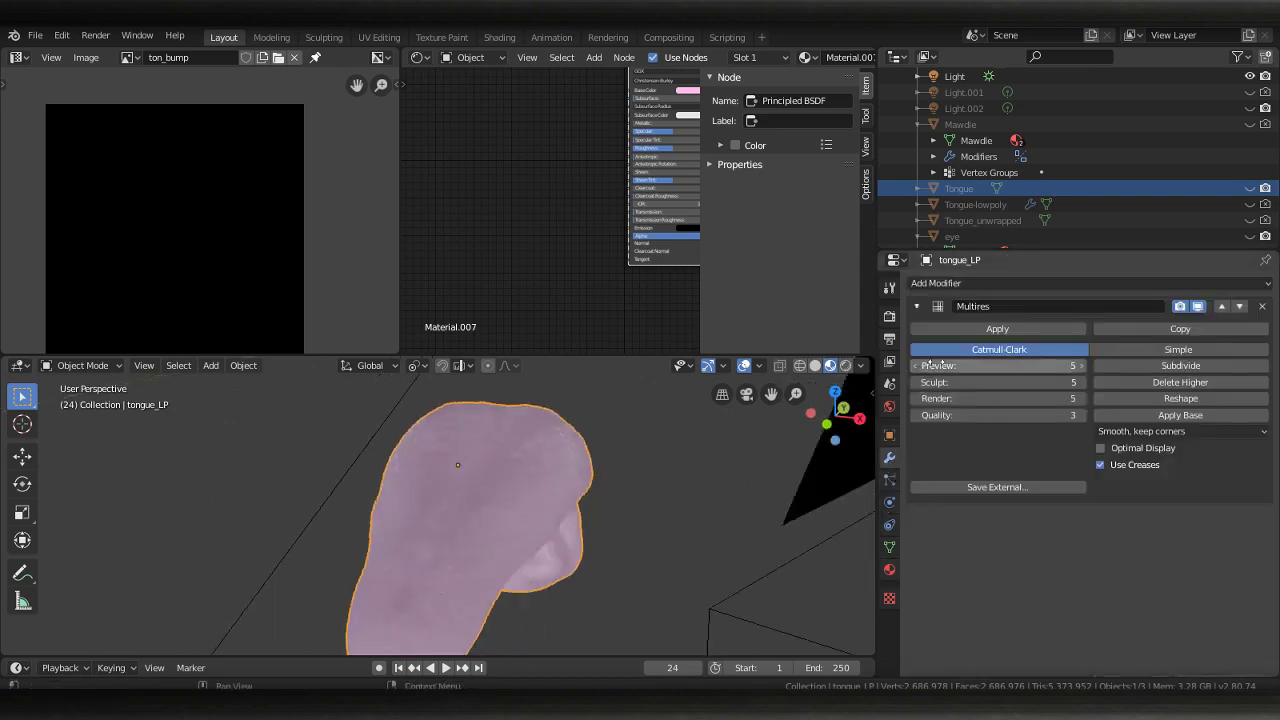
{"action": "left_click", "coordinate": [890, 572]}
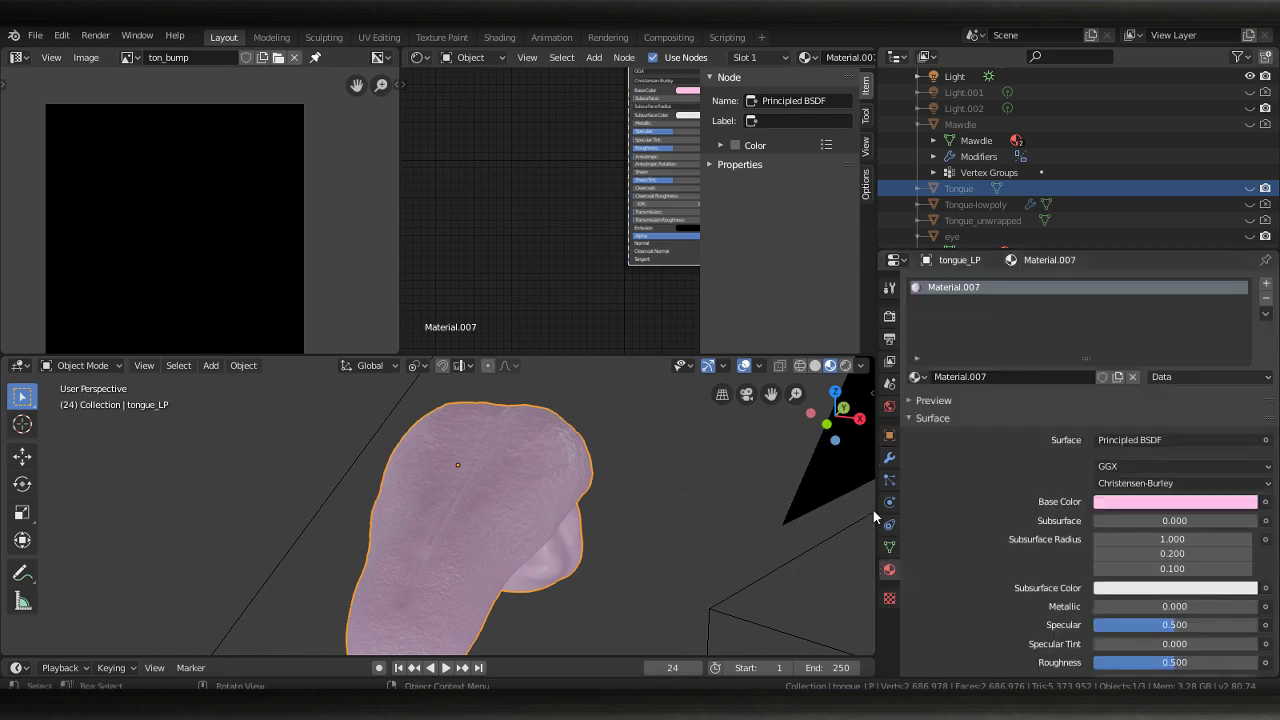
{"action": "left_click", "coordinate": [892, 288]}
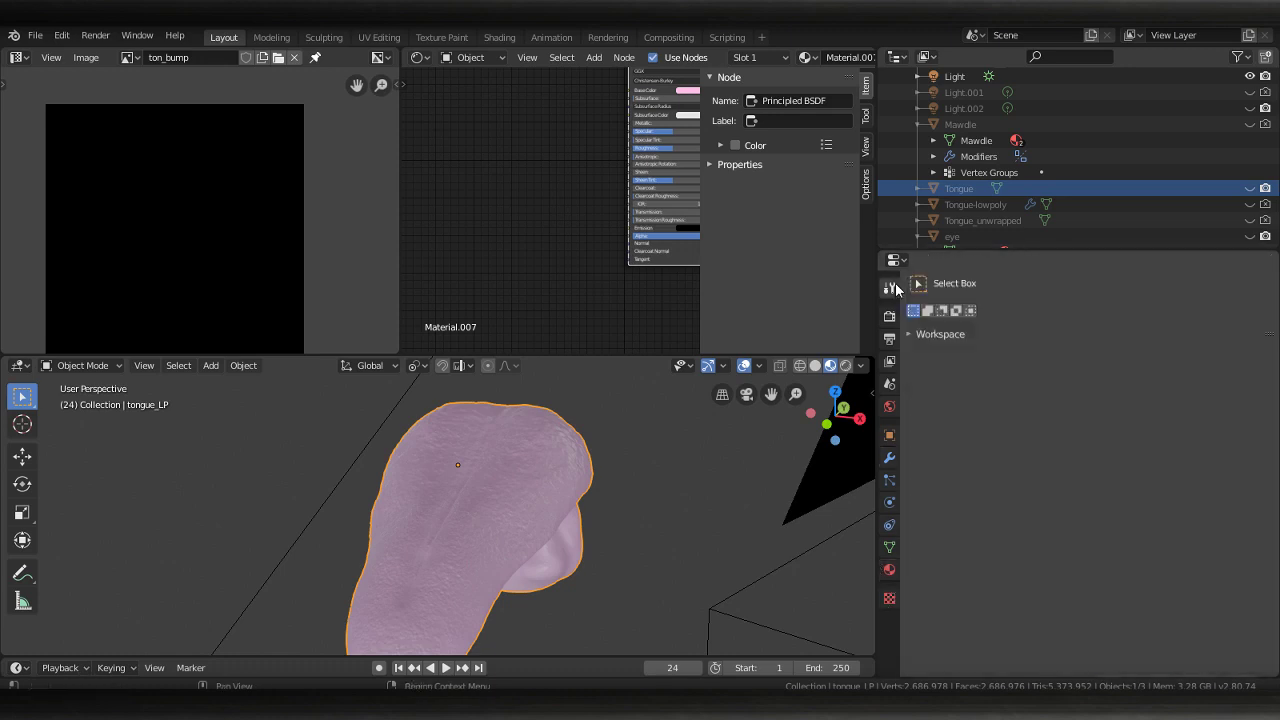
{"action": "left_click", "coordinate": [890, 599]}
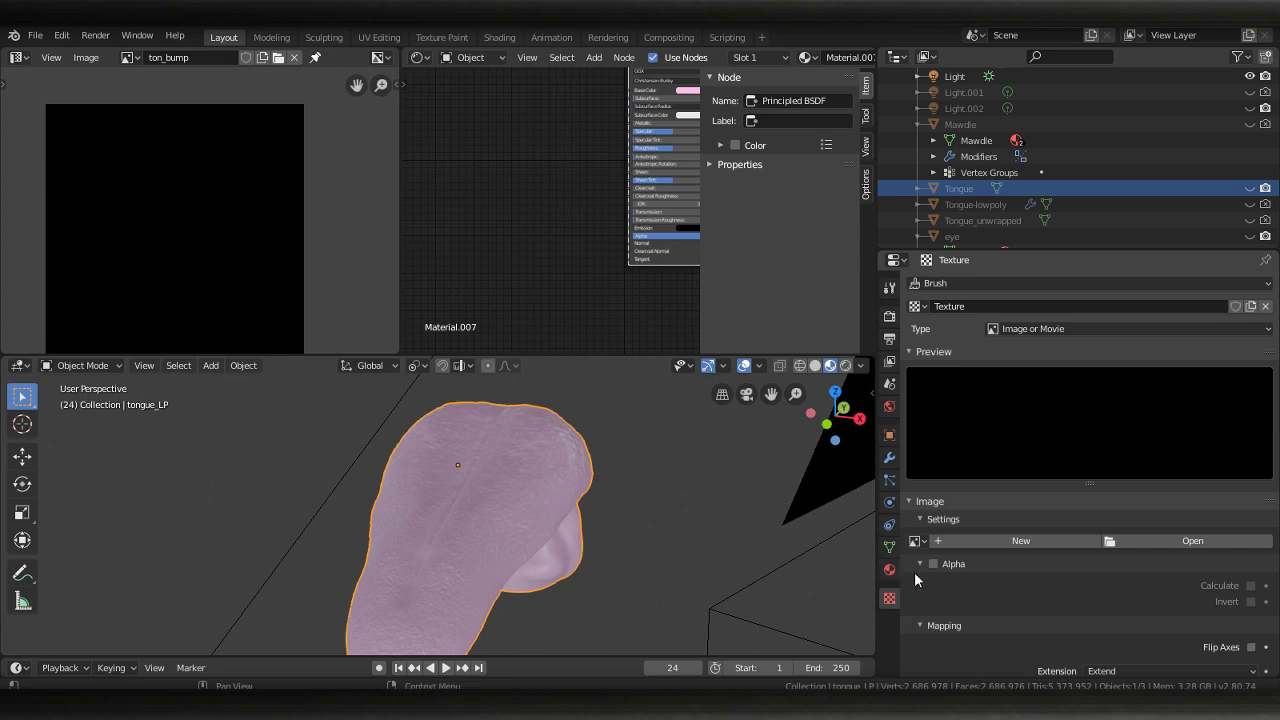
{"action": "left_click", "coordinate": [890, 316]}
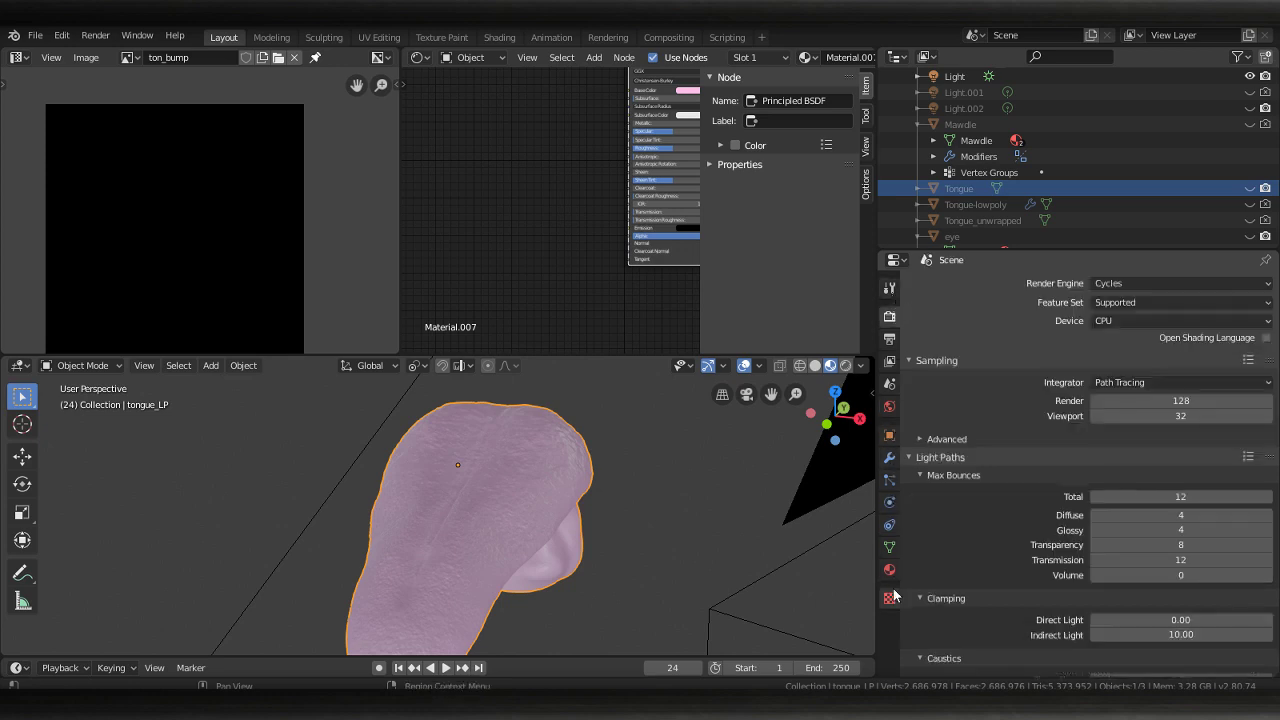
{"action": "scroll", "coordinate": [1100, 500], "scroll_direction": "down", "scroll_amount": 3}
{"action": "scroll", "coordinate": [1108, 522], "scroll_direction": "down", "scroll_amount": 5}
{"action": "scroll", "coordinate": [1130, 505], "scroll_direction": "down", "scroll_amount": 5}
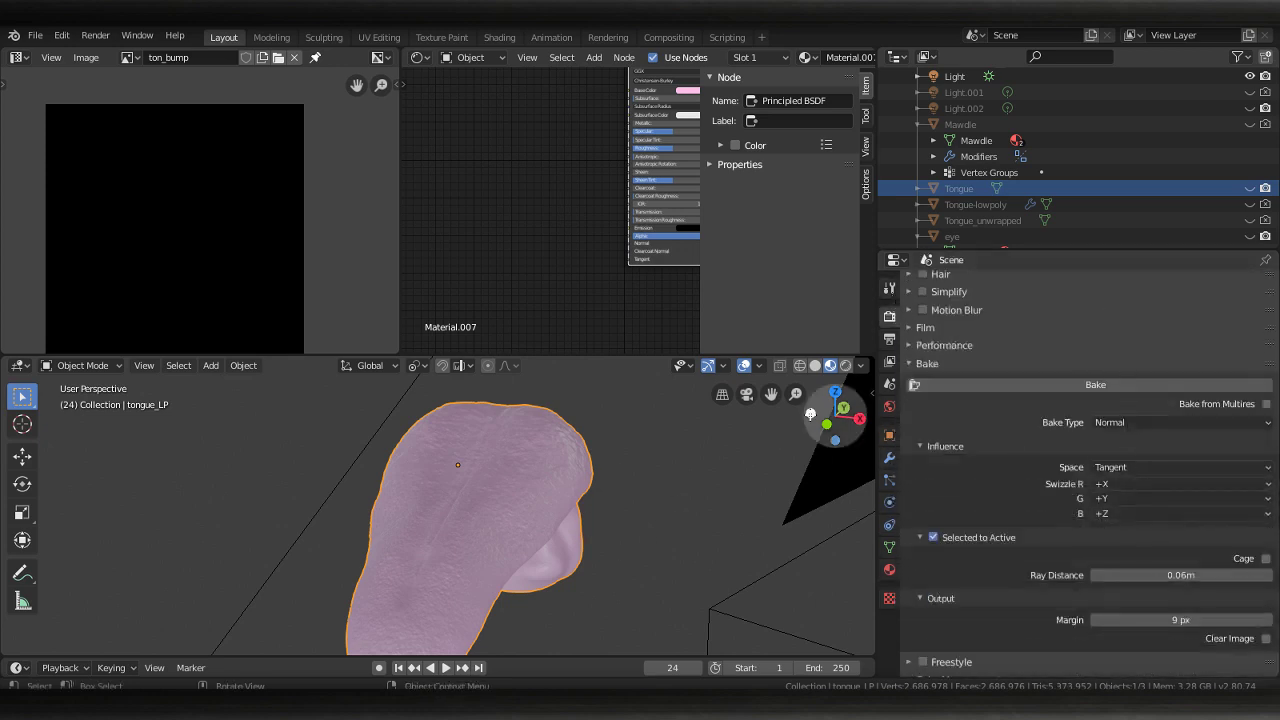
Lower the Multires viewport preview level from 5 to 1
{"action": "left_click", "coordinate": [889, 459]}
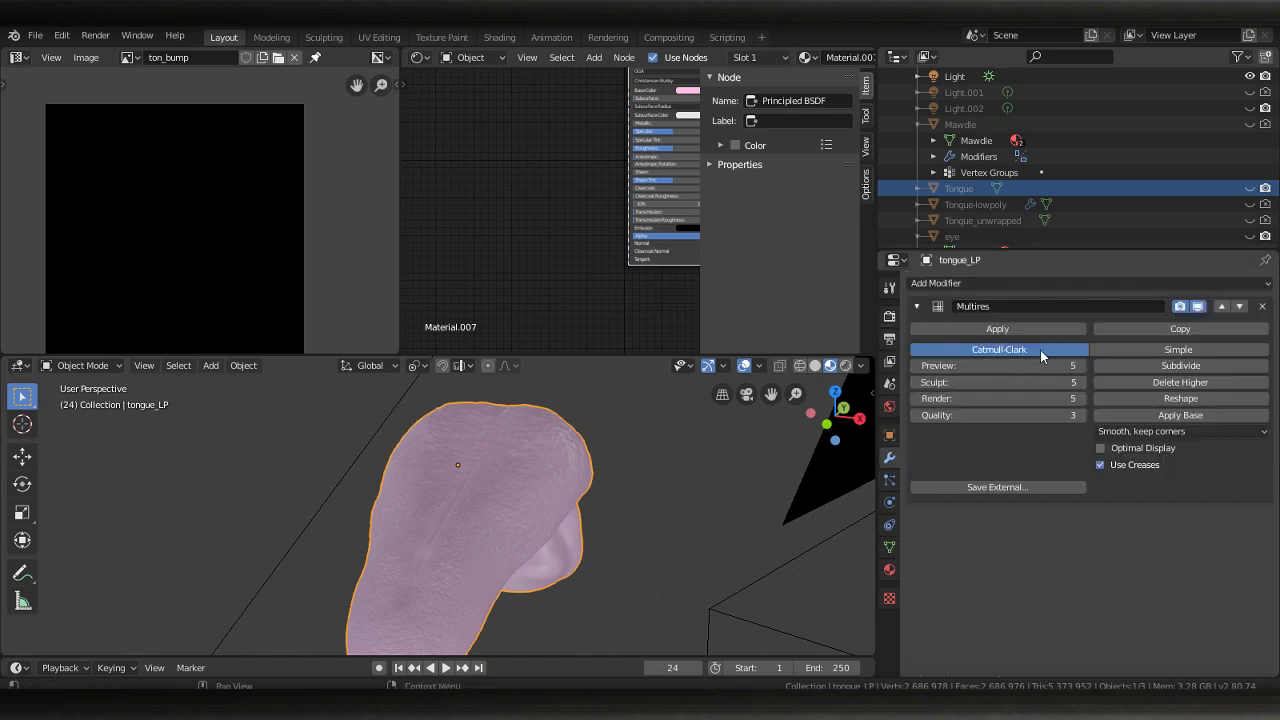
{"action": "left_click", "coordinate": [913, 366]}
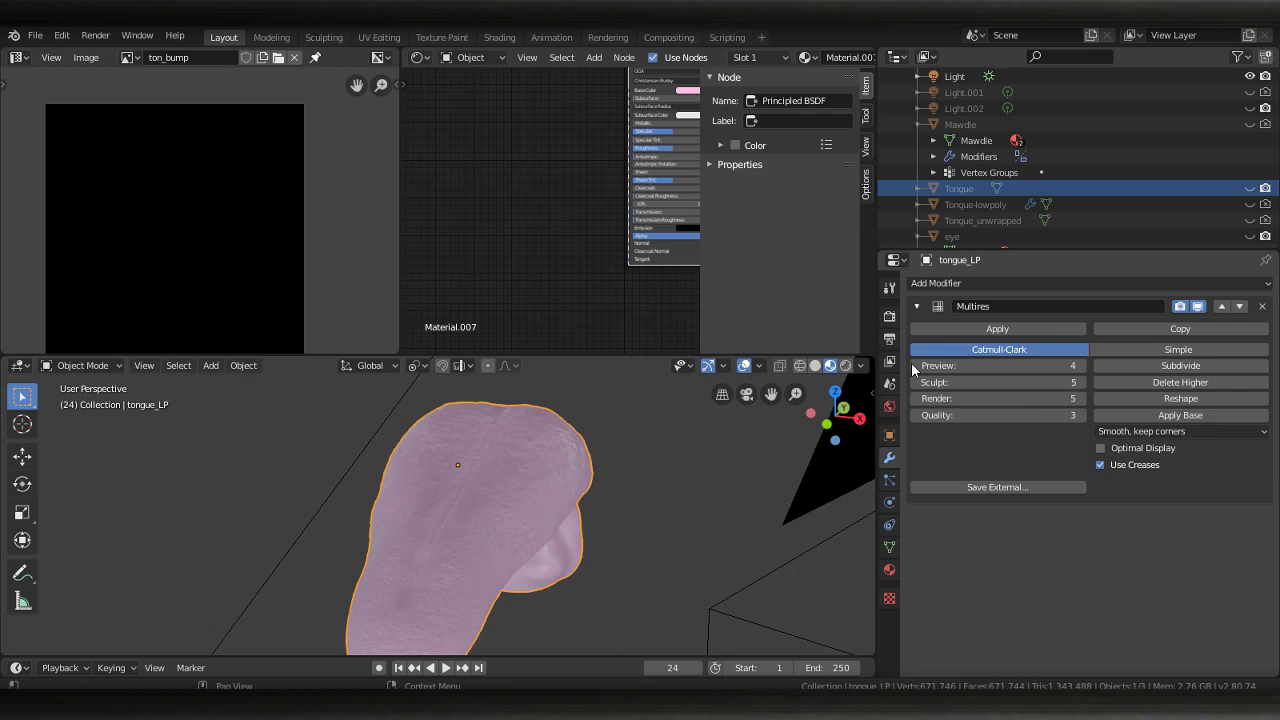
{"action": "left_click", "coordinate": [912, 366]}
{"action": "left_click", "coordinate": [912, 366]}
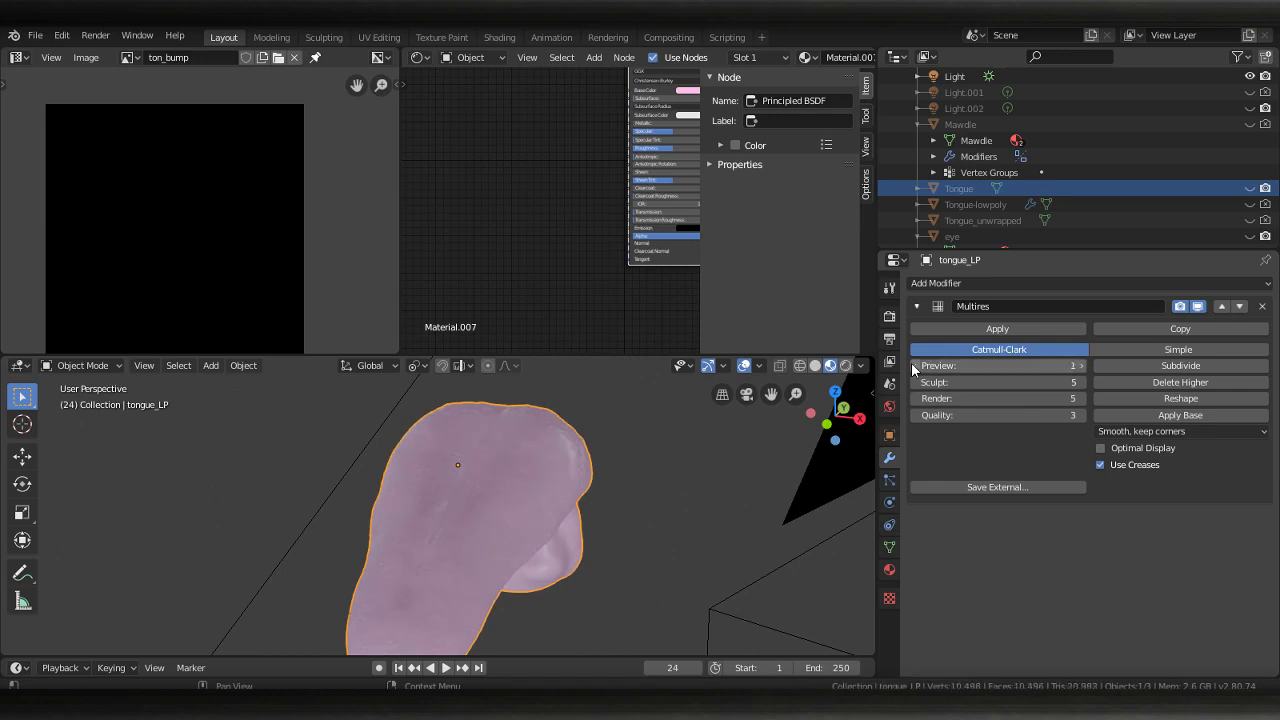
{"action": "left_click", "coordinate": [912, 366]}
Open Render Properties and switch the render engine to Eevee and back to Cycles
{"action": "mouse_move", "coordinate": [468, 542]}
{"action": "middle_mouse_down"}
{"action": "mouse_move", "coordinate": [477, 582]}
{"action": "mouse_move", "coordinate": [472, 528]}
{"action": "mouse_move", "coordinate": [520, 482]}
{"action": "mouse_move", "coordinate": [518, 463]}
{"action": "mouse_move", "coordinate": [556, 441]}
{"action": "mouse_move", "coordinate": [505, 474]}
{"action": "mouse_move", "coordinate": [600, 460]}
{"action": "middle_mouse_up"}
{"action": "left_click", "coordinate": [889, 318]}
{"action": "scroll", "coordinate": [1030, 482], "scroll_direction": "down", "scroll_amount": 1}
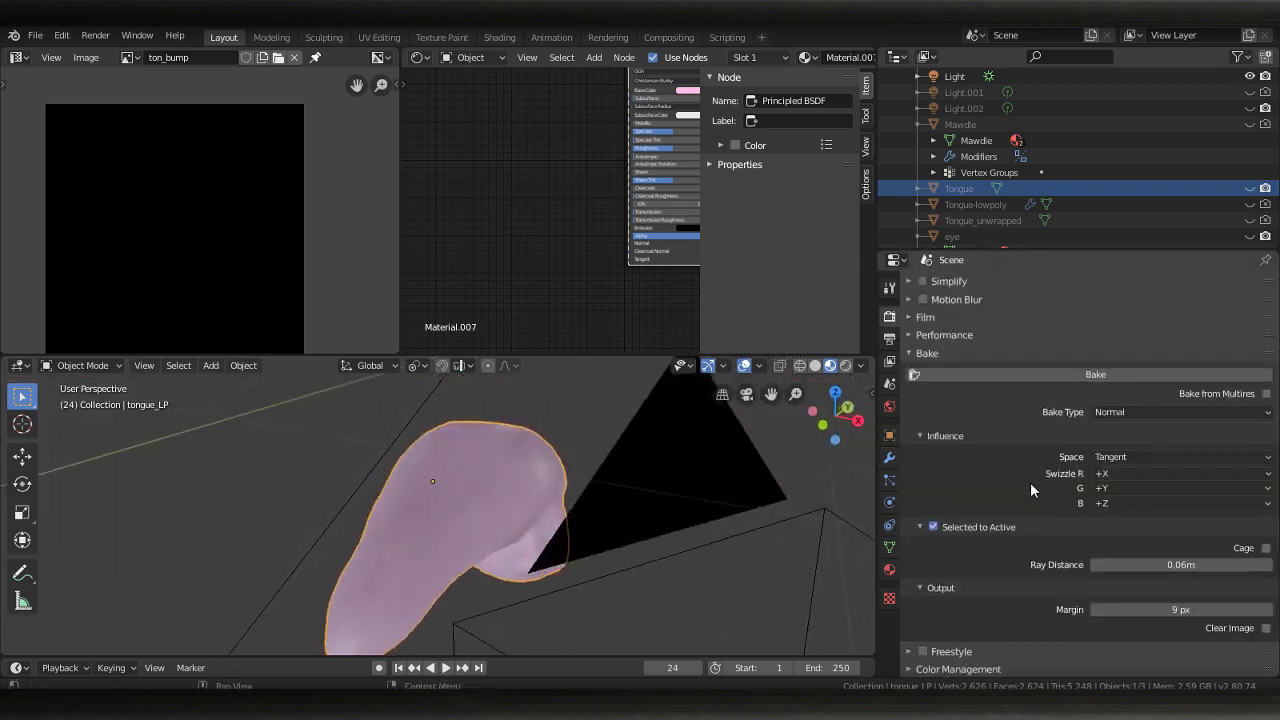
{"action": "scroll", "coordinate": [1030, 482], "scroll_direction": "up", "scroll_amount": 2}
{"action": "scroll", "coordinate": [1049, 319], "scroll_direction": "up", "scroll_amount": 1}
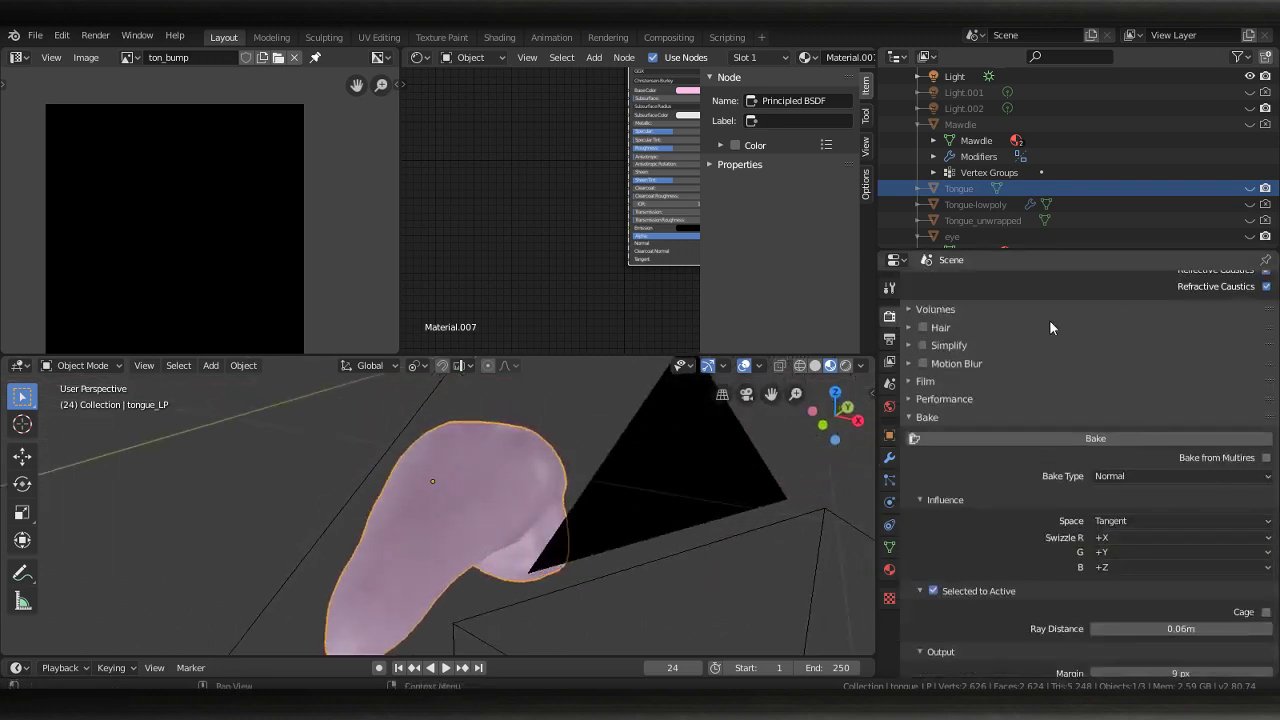
{"action": "scroll", "coordinate": [1049, 319], "scroll_direction": "up", "scroll_amount": 15}
{"action": "left_click", "coordinate": [1188, 284]}
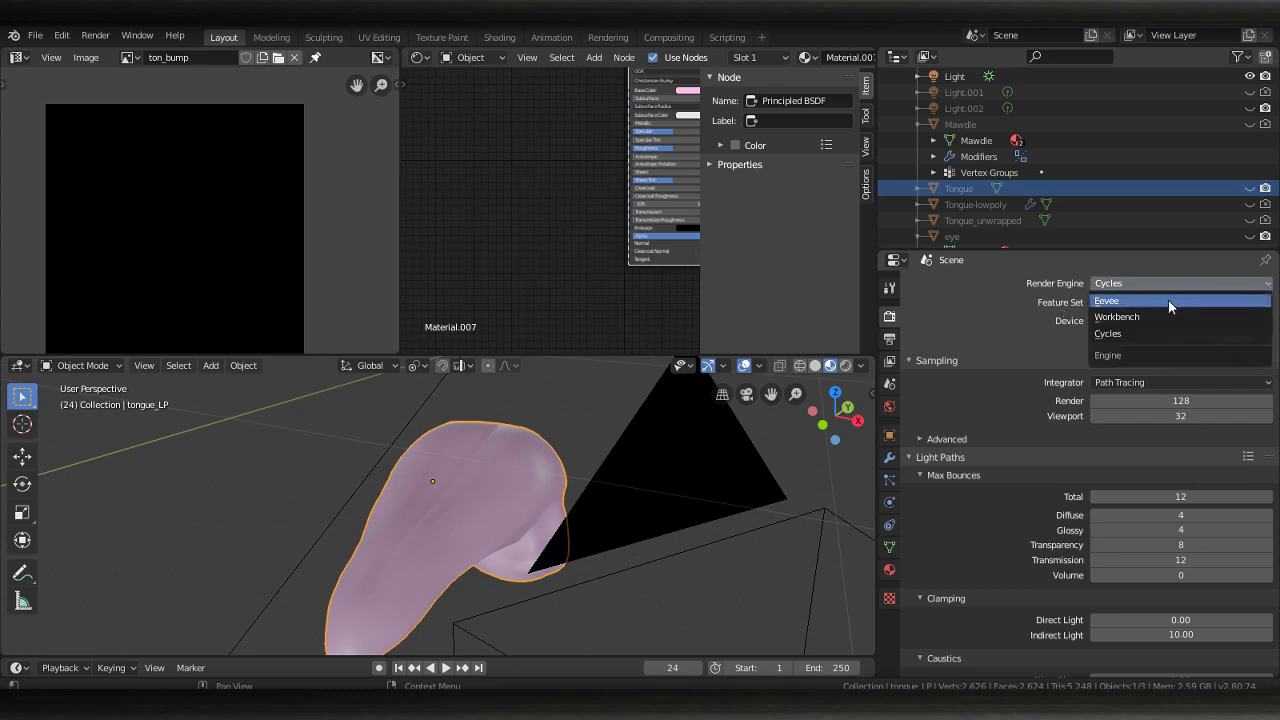
{"action": "left_click", "coordinate": [1168, 300]}
{"action": "left_click", "coordinate": [1172, 283]}
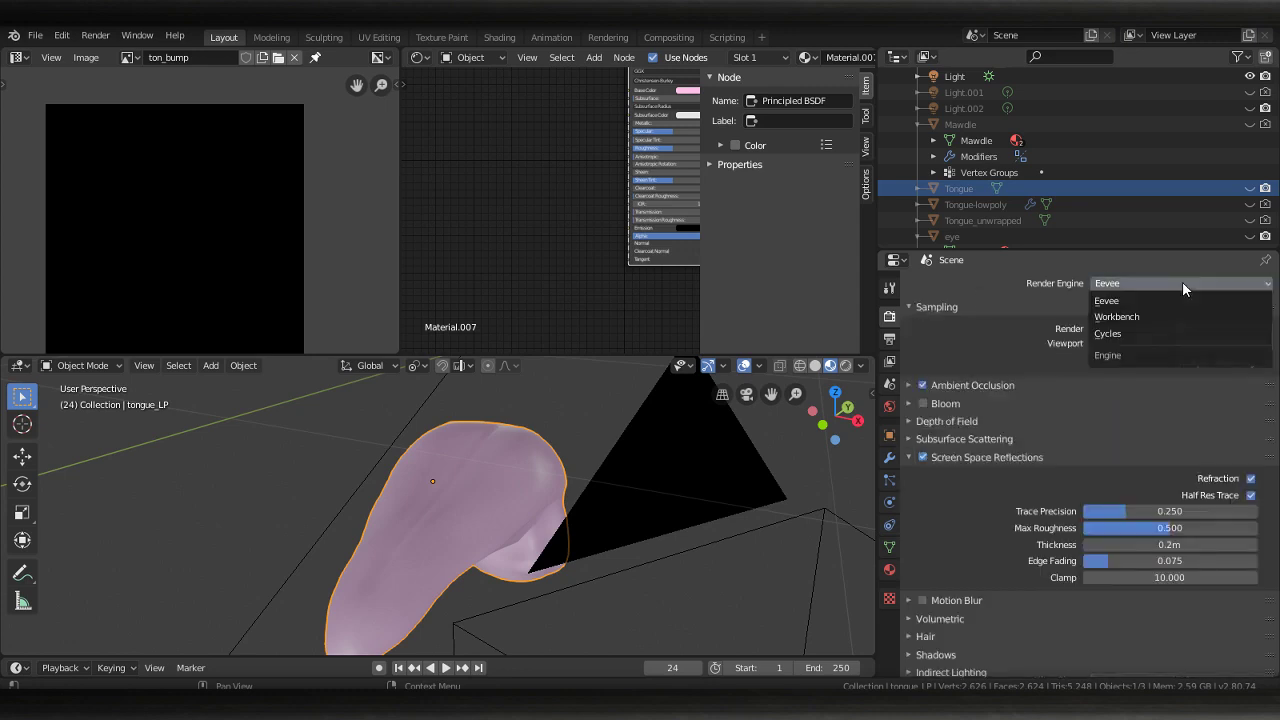
{"action": "left_click", "coordinate": [1126, 331]}
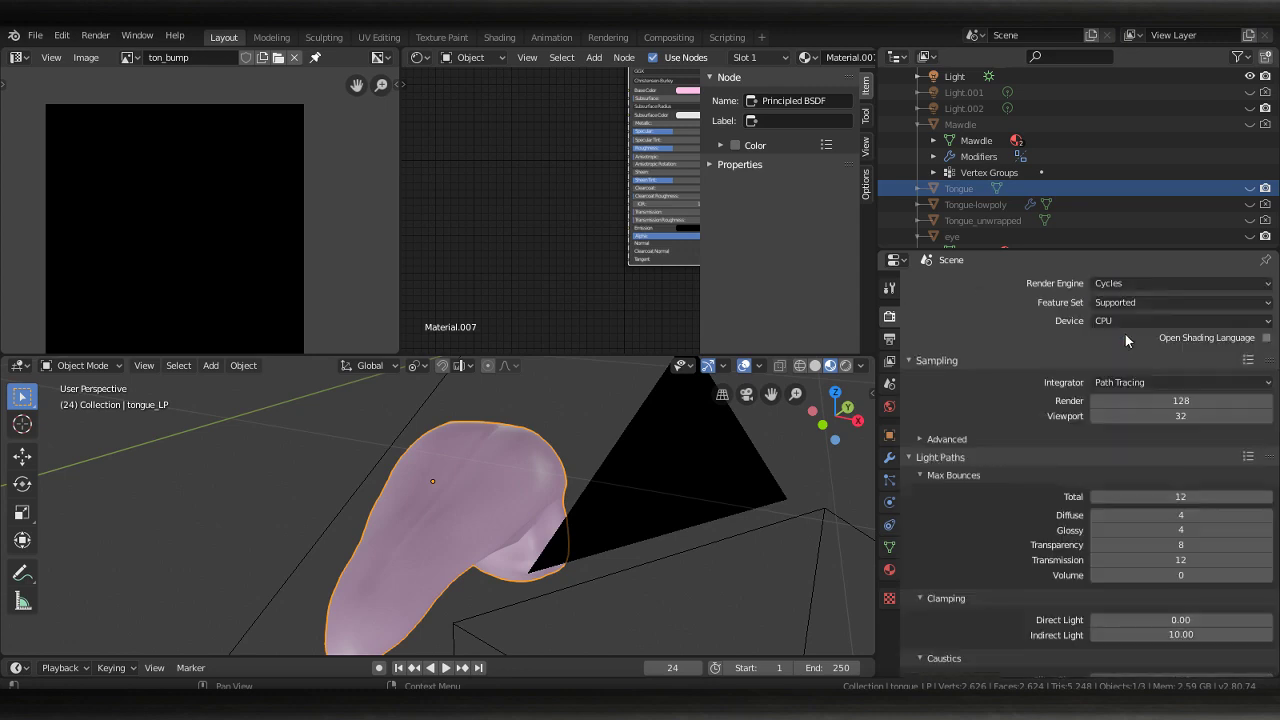
Expand the Bake panel, enable Bake from Multires and keep Displacement as the bake type
{"action": "left_click", "coordinate": [905, 360]}
{"action": "scroll", "coordinate": [1013, 455], "scroll_direction": "down", "scroll_amount": 3}
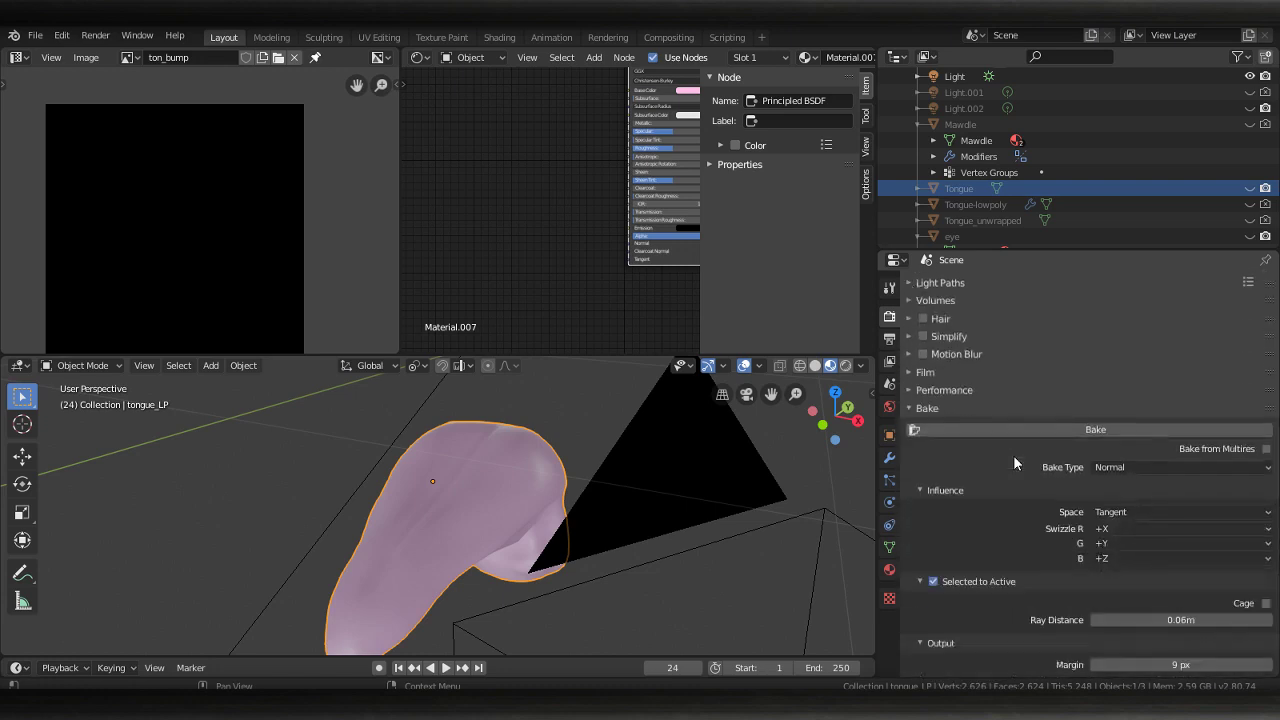
{"action": "scroll", "coordinate": [1013, 455], "scroll_direction": "down", "scroll_amount": 2}
{"action": "left_click", "coordinate": [925, 370]}
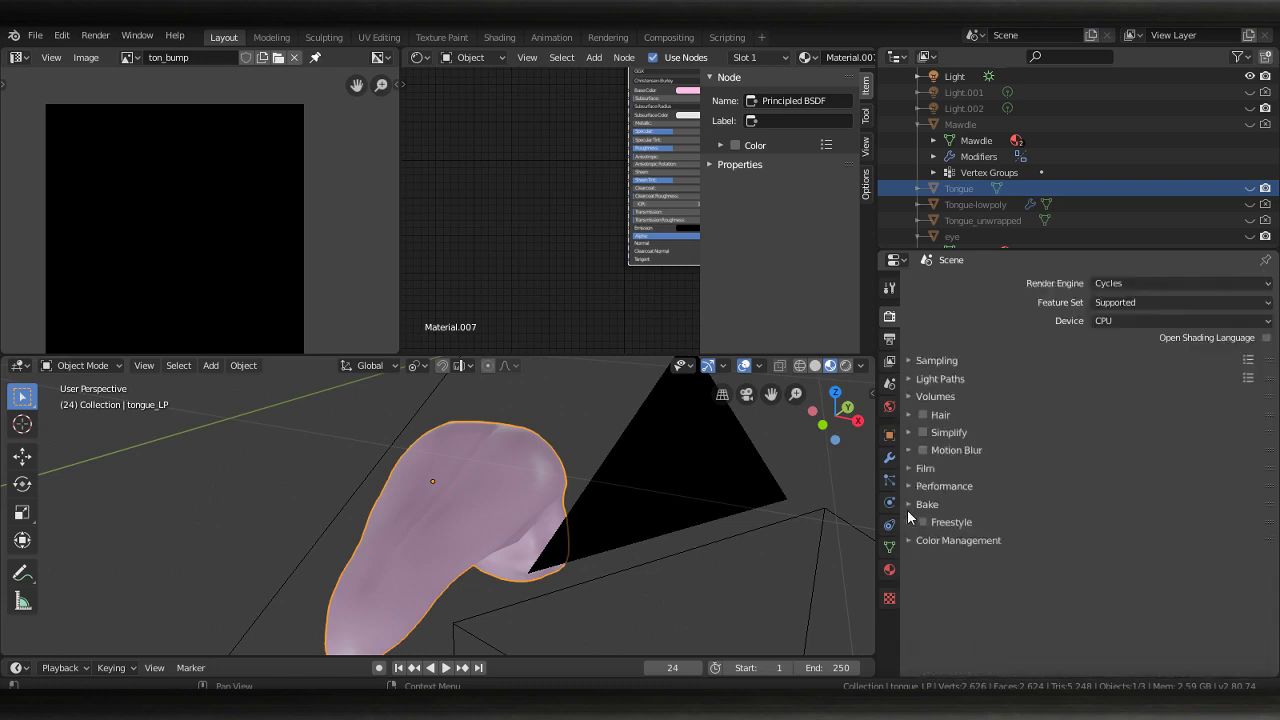
{"action": "left_click", "coordinate": [907, 509]}
{"action": "scroll", "coordinate": [1190, 549], "scroll_direction": "down", "scroll_amount": 2}
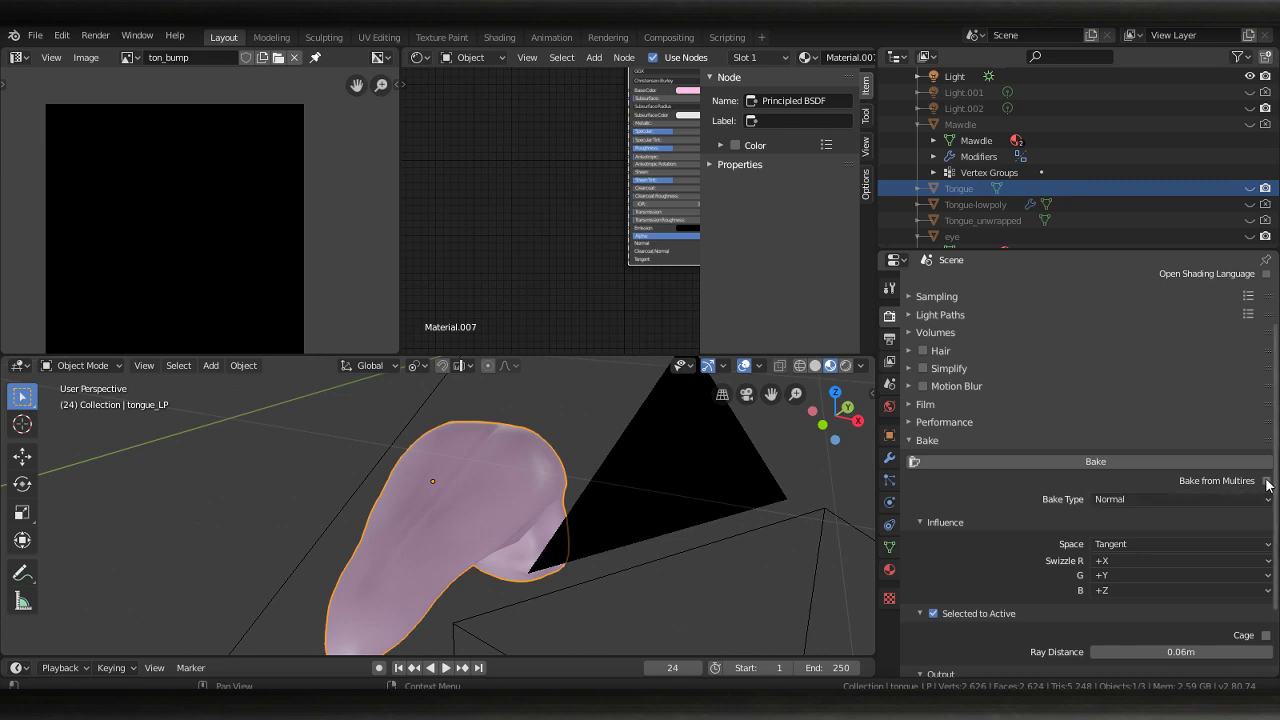
{"action": "left_click", "coordinate": [1267, 481]}
{"action": "left_click", "coordinate": [1195, 564]}
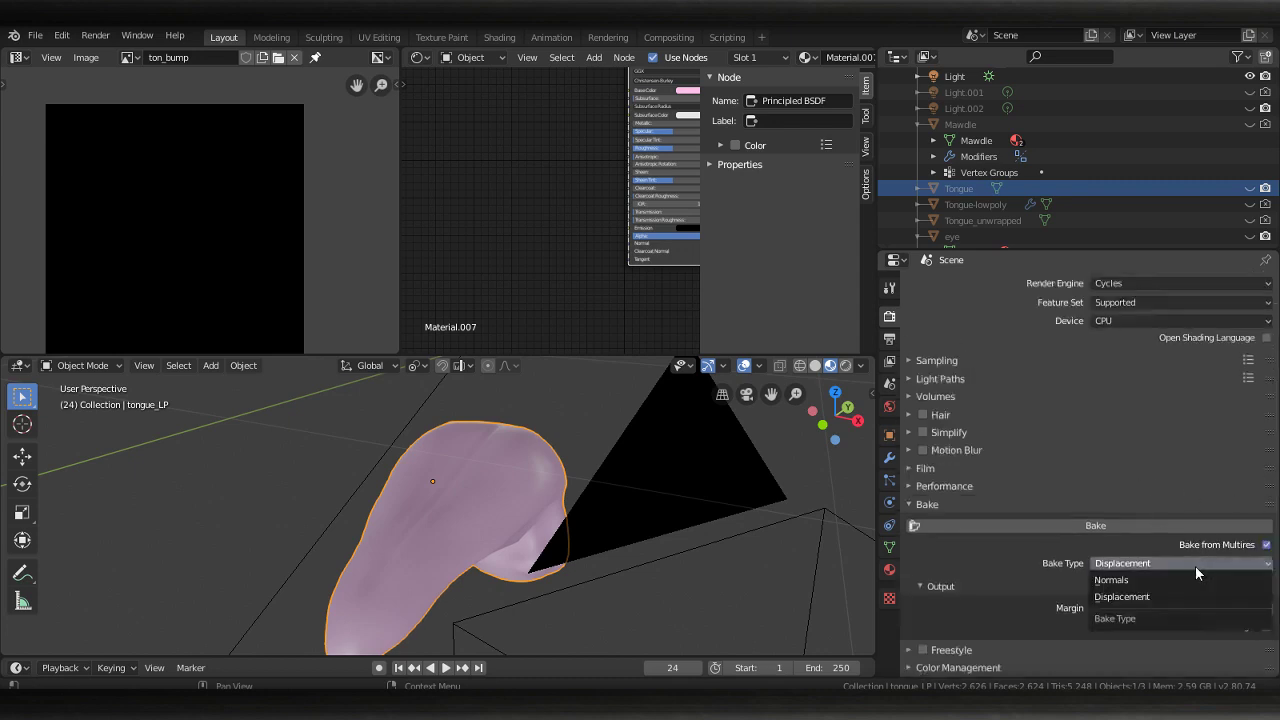
{"action": "left_click", "coordinate": [1151, 560]}
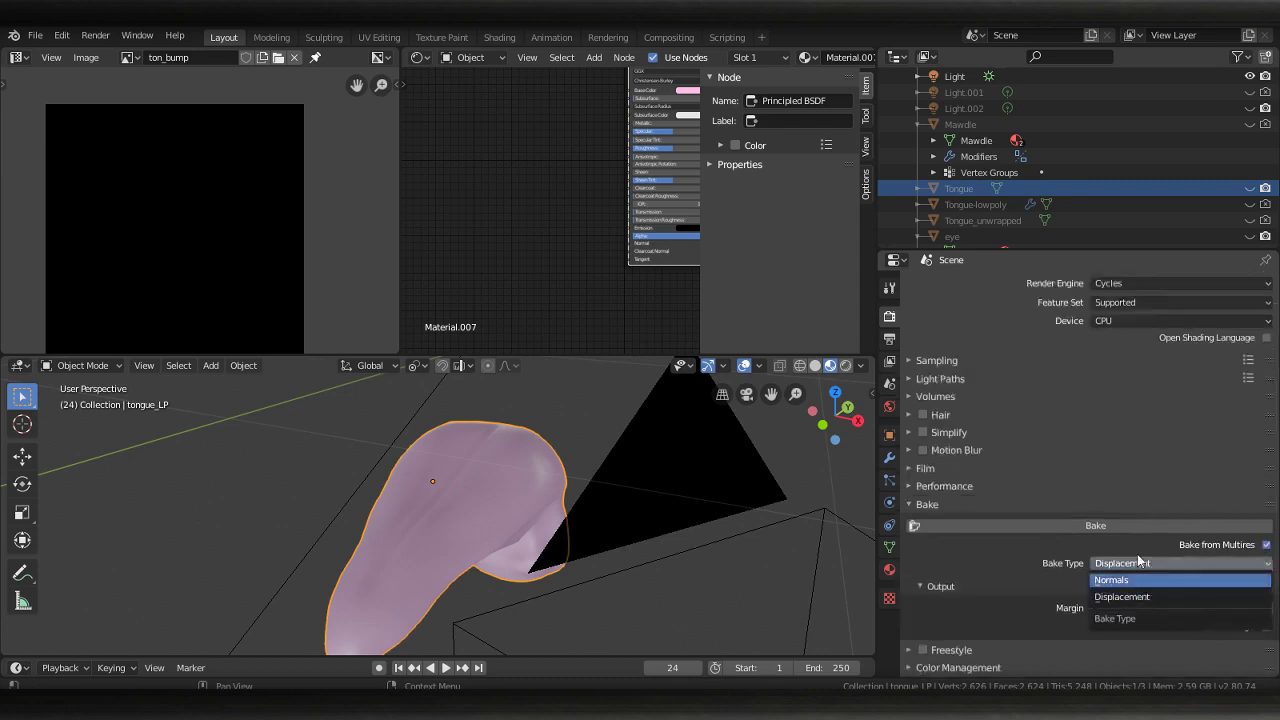
{"action": "left_click", "coordinate": [1113, 436]}
{"action": "left_click", "coordinate": [910, 434]}
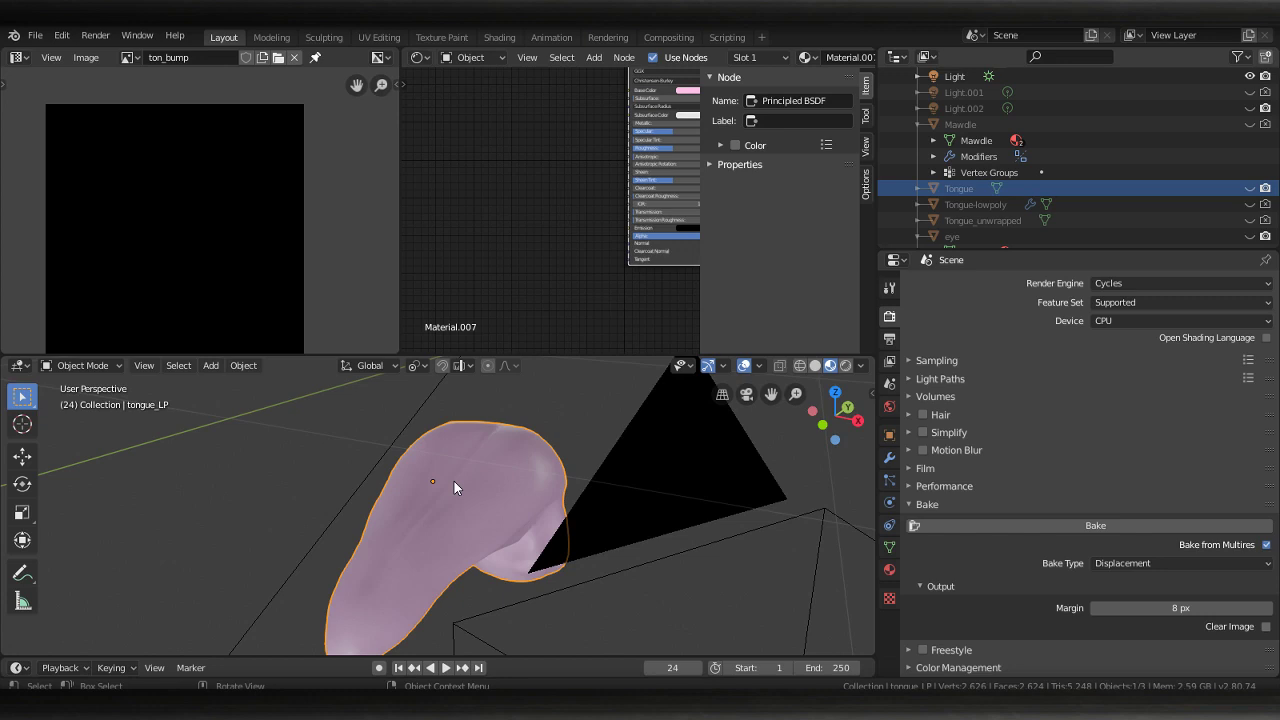
Orbit around the tongue and start the displacement bake, which reports an error
{"action": "middle_click_drag", "start_coordinate": [454, 481], "coordinate": [415, 452]}
{"action": "mouse_move", "coordinate": [494, 522]}
{"action": "middle_mouse_down"}
{"action": "mouse_move", "coordinate": [521, 494]}
{"action": "mouse_move", "coordinate": [470, 491]}
{"action": "middle_mouse_up"}
{"action": "middle_click_drag", "start_coordinate": [503, 451], "coordinate": [551, 468]}
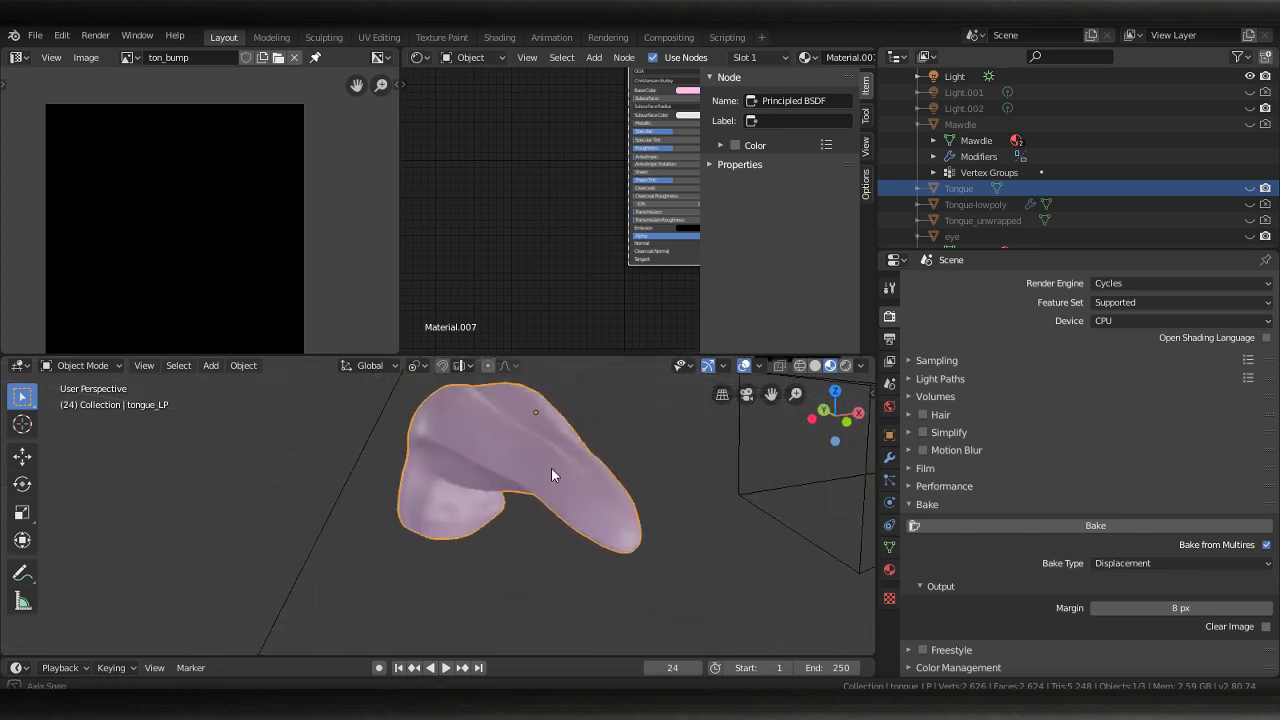
{"action": "left_click", "coordinate": [1166, 527]}
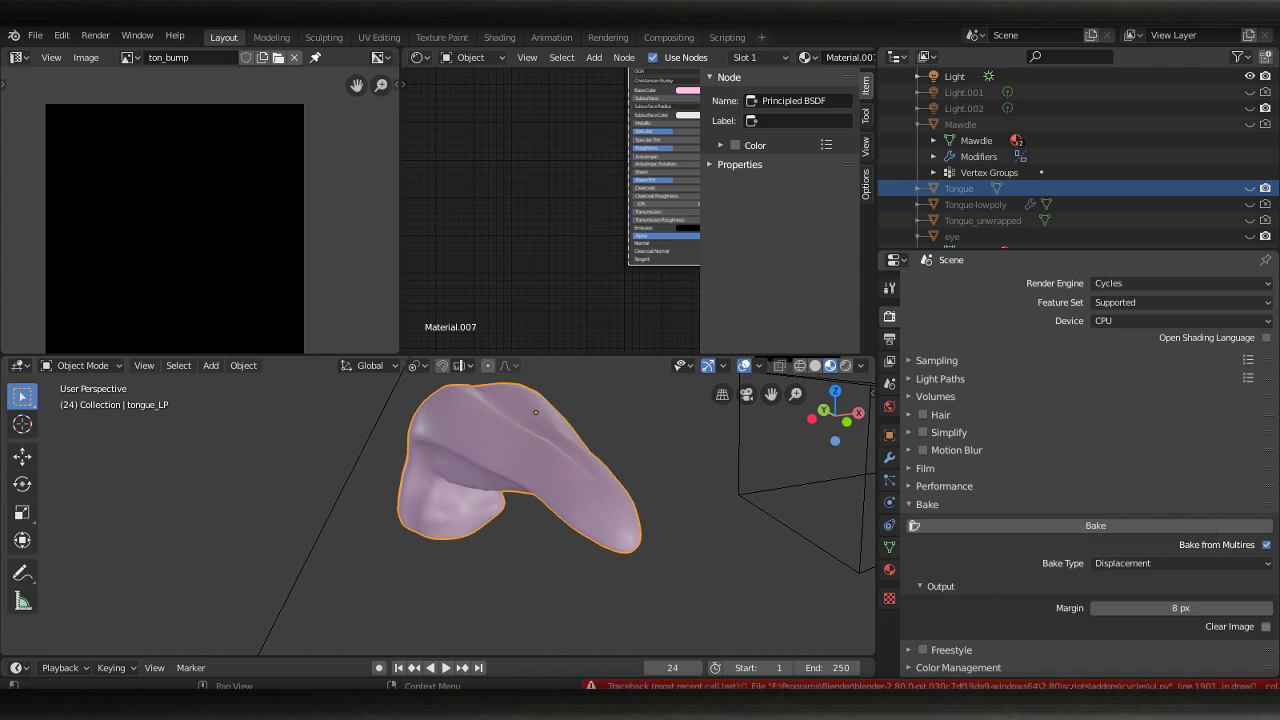
Enter Edit Mode and add a Bump node and an Image Texture node to the tongue material
{"action": "key", "text": "Tab"}
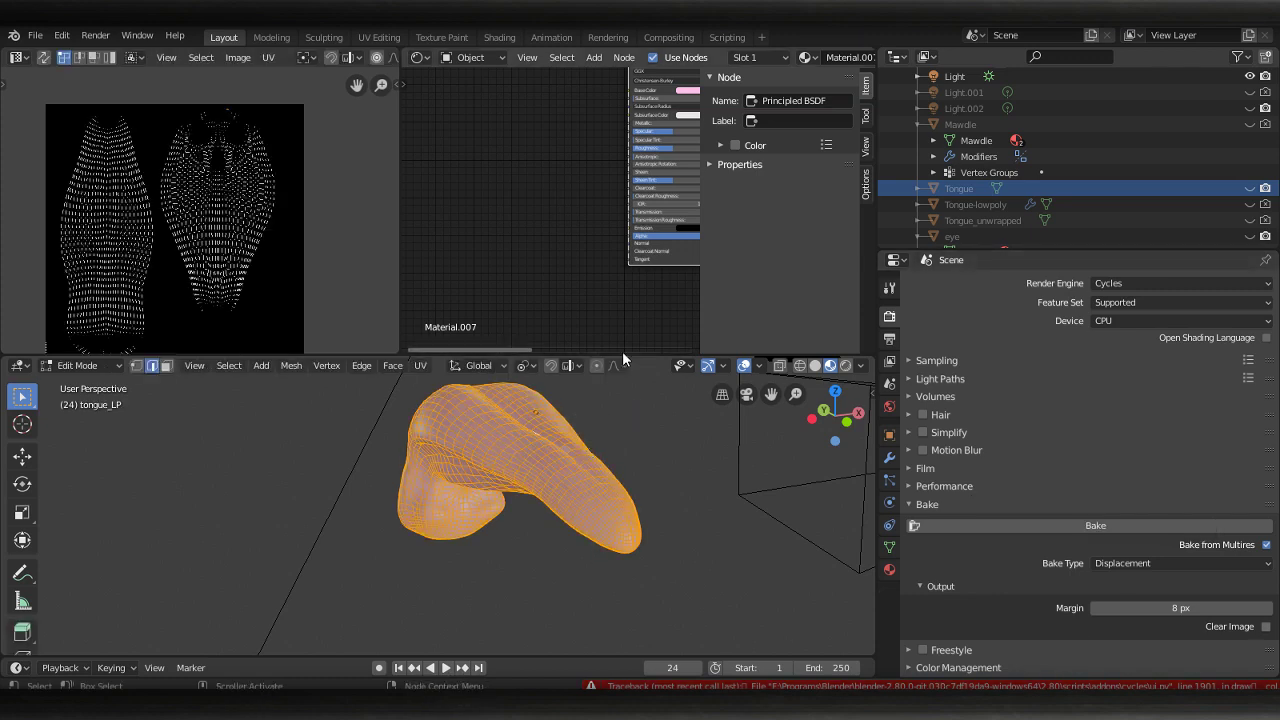
{"action": "mouse_move", "coordinate": [520, 237]}
{"action": "middle_mouse_down"}
{"action": "mouse_move", "coordinate": [471, 206]}
{"action": "mouse_move", "coordinate": [555, 274]}
{"action": "middle_mouse_up"}
{"action": "scroll", "coordinate": [555, 274], "scroll_direction": "up", "scroll_amount": 2}
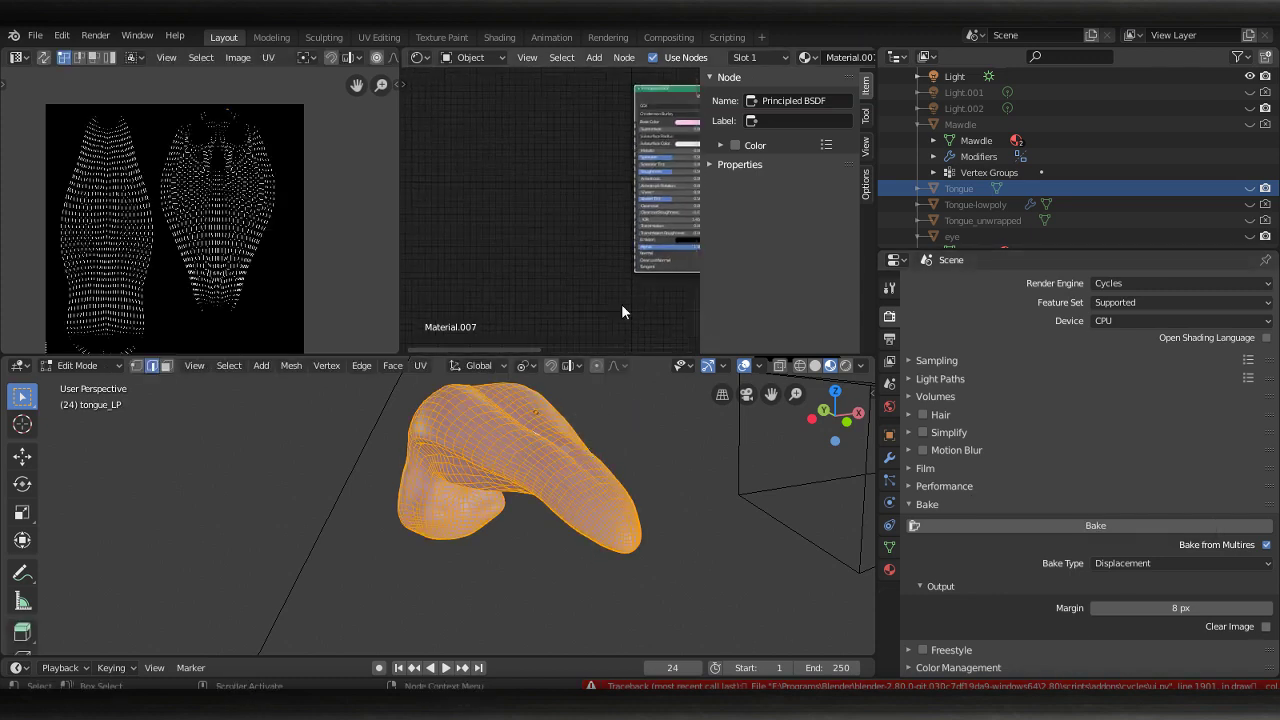
{"action": "scroll", "coordinate": [546, 297], "scroll_direction": "up", "scroll_amount": 1}
{"action": "key", "text": "shift+a"}
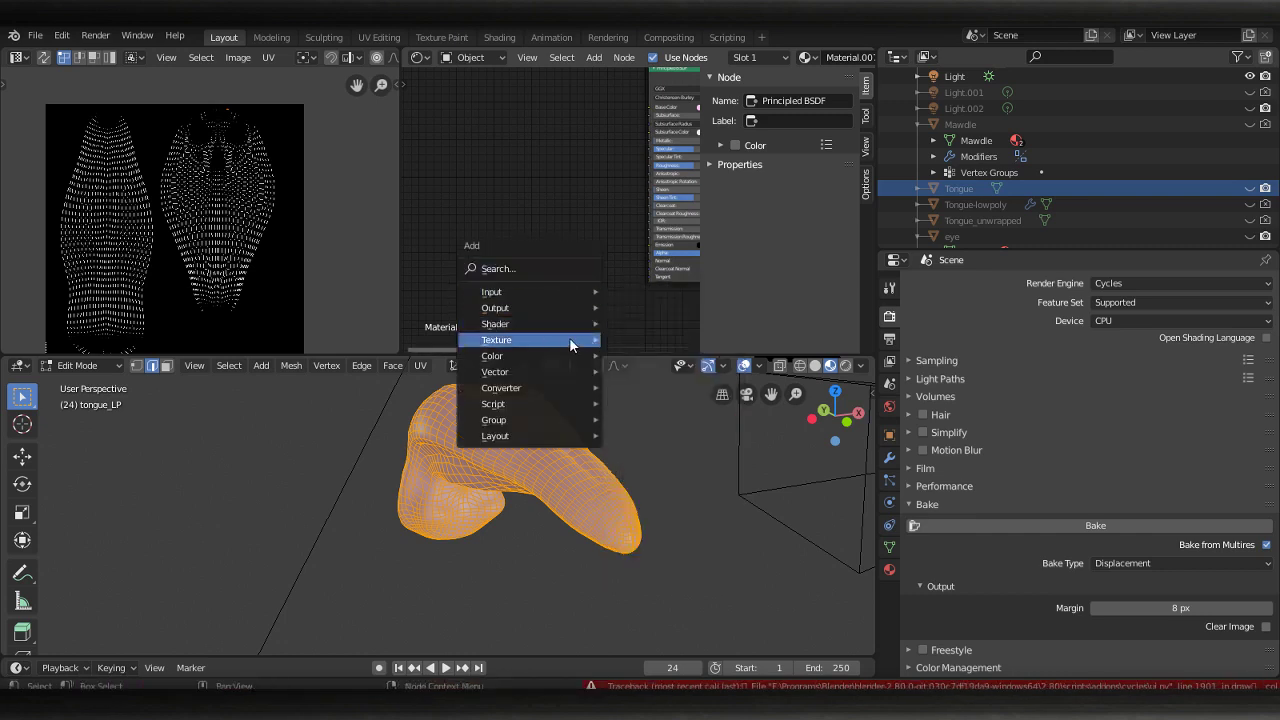
{"action": "mouse_move", "coordinate": [530, 356]}
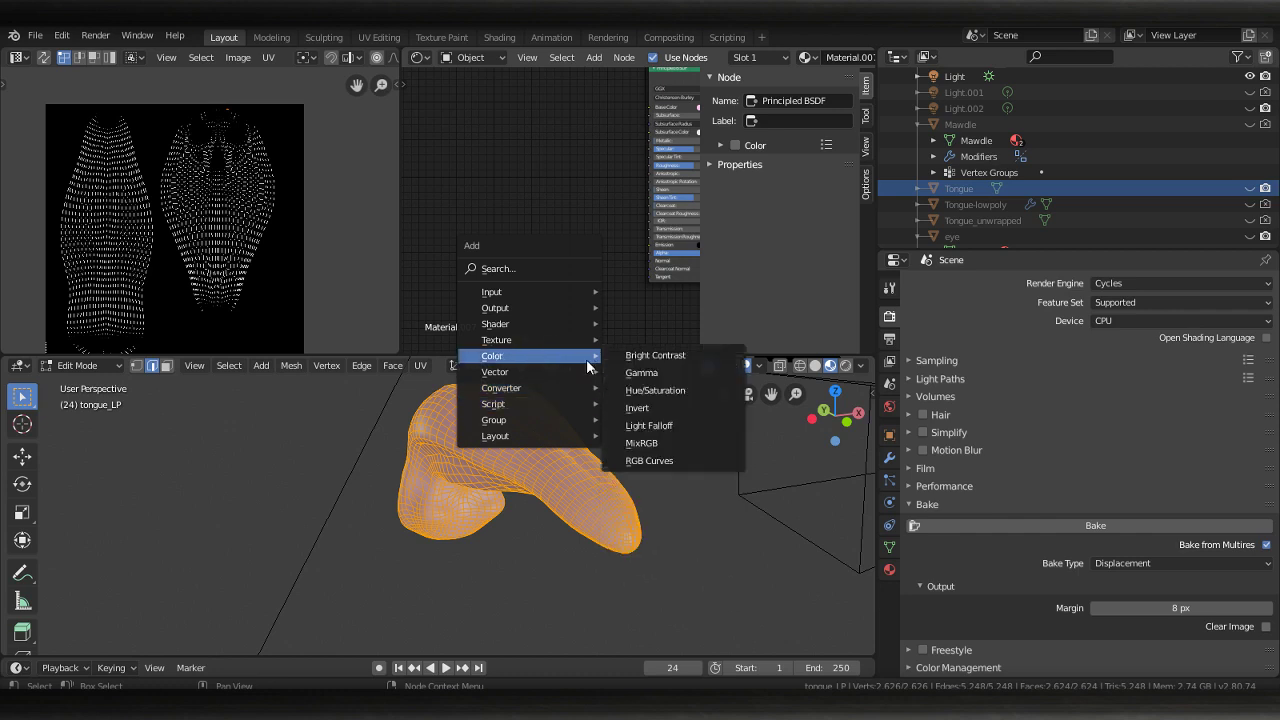
{"action": "mouse_move", "coordinate": [495, 372]}
{"action": "left_click", "coordinate": [637, 372]}
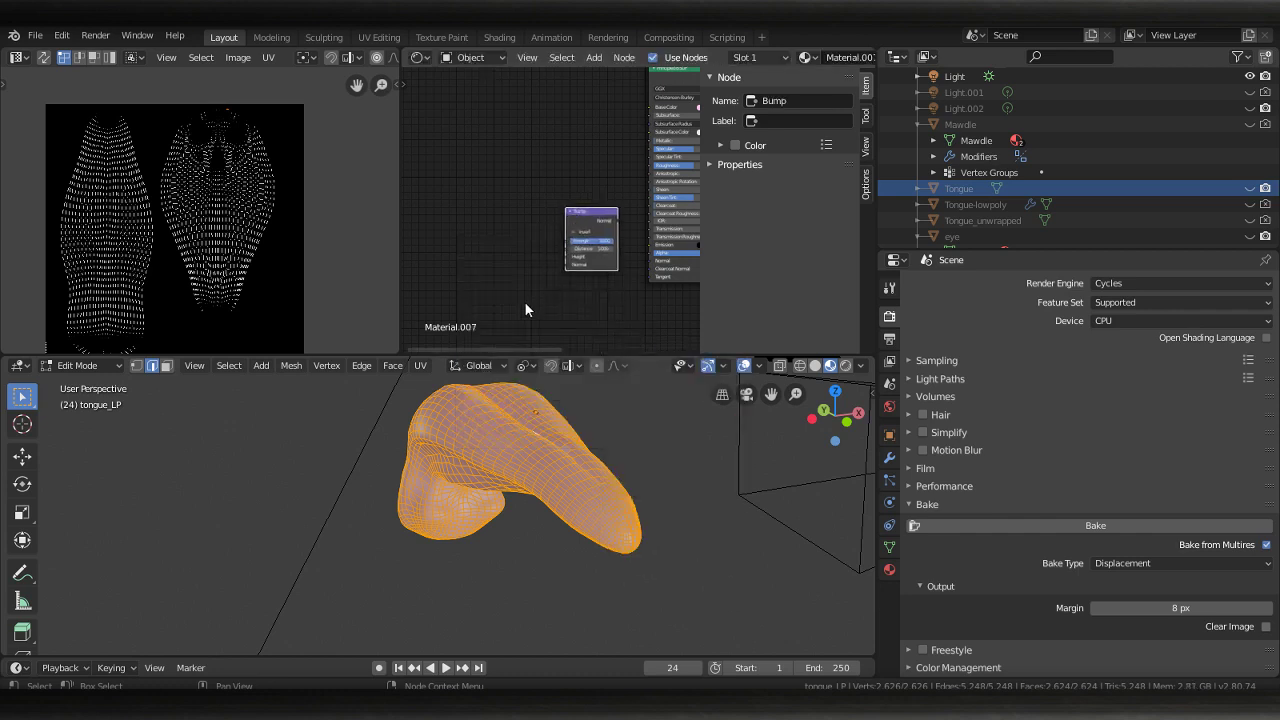
{"action": "key", "text": "shift+a"}
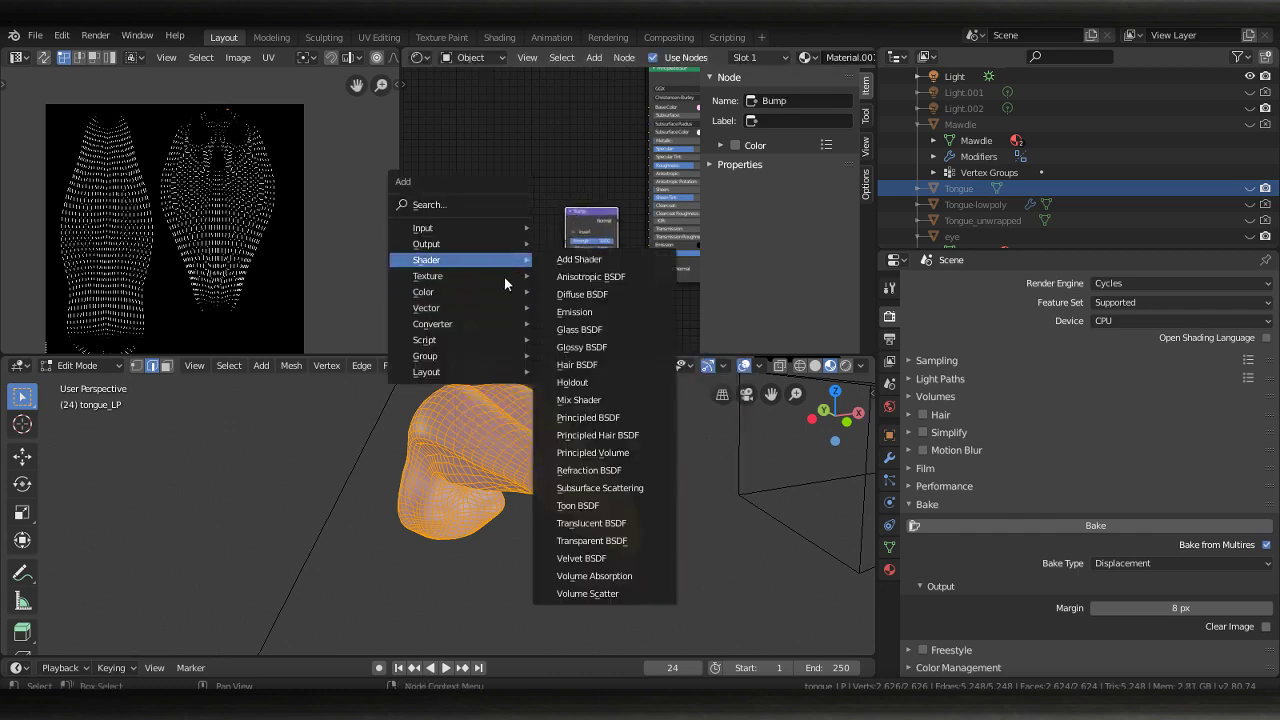
{"action": "mouse_move", "coordinate": [465, 276]}
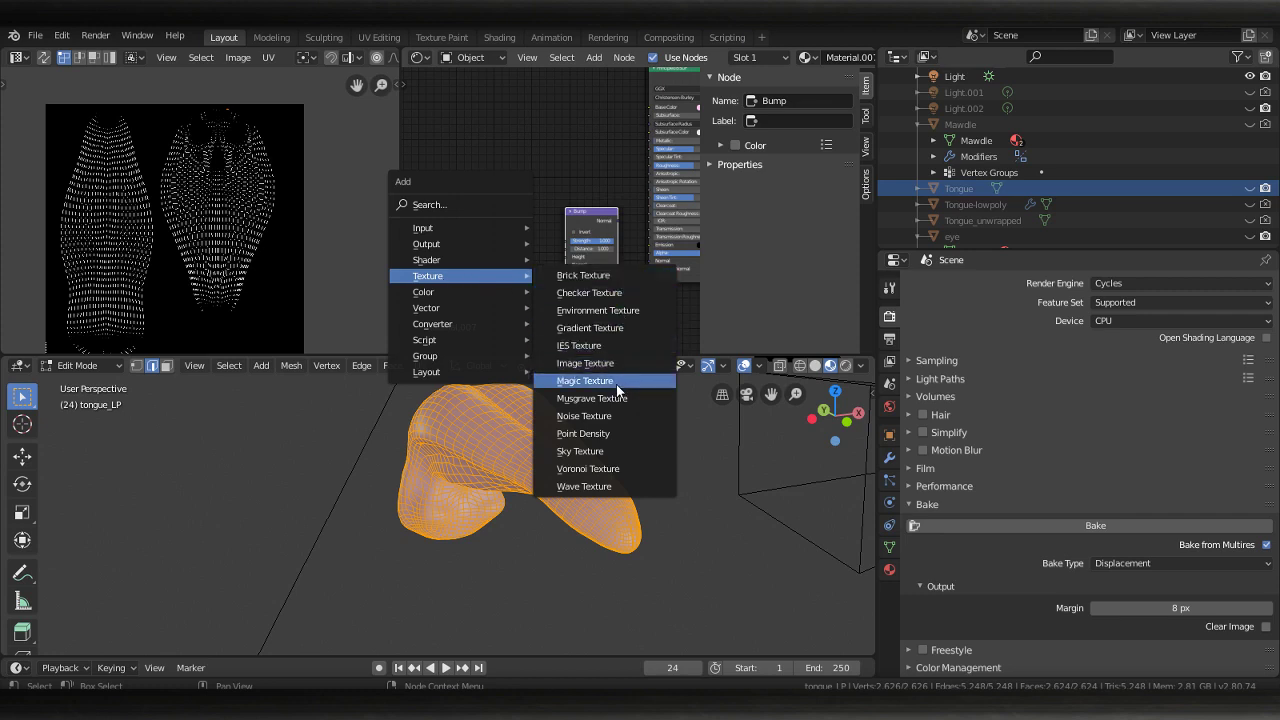
{"action": "left_click", "coordinate": [617, 364]}
{"action": "scroll", "coordinate": [500, 230], "scroll_direction": "up", "scroll_amount": 1}
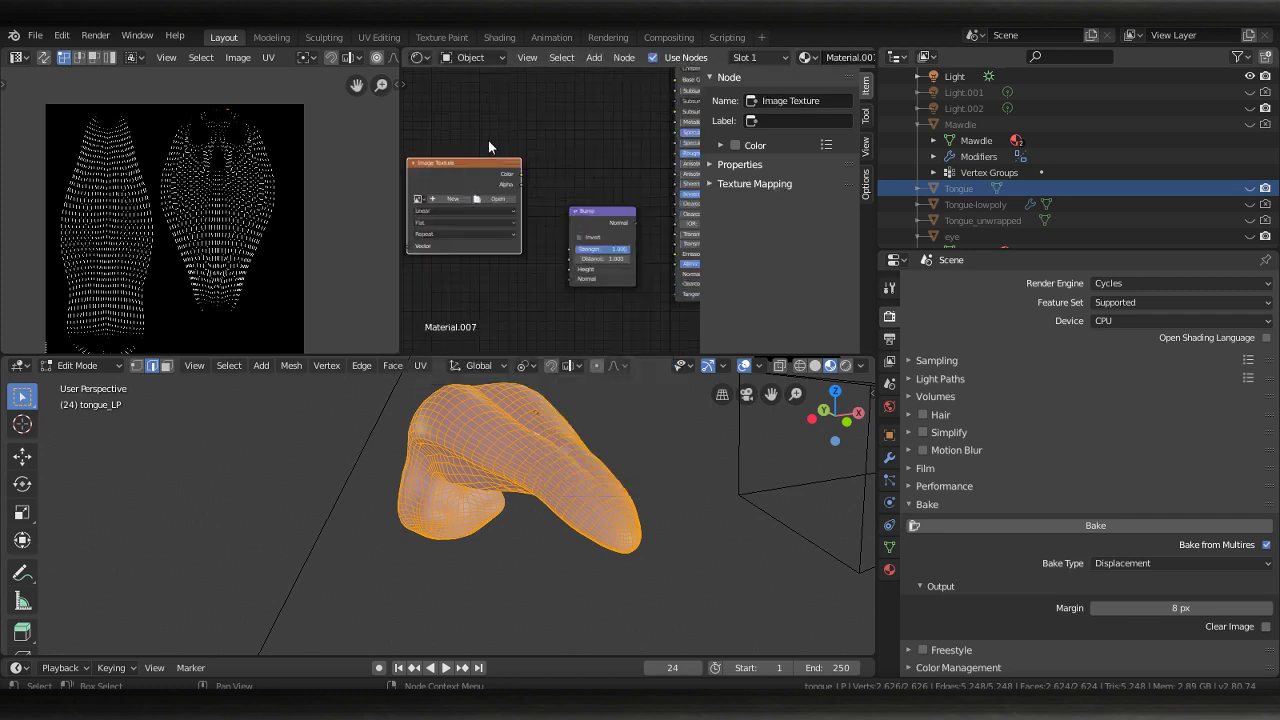
{"action": "left_click", "coordinate": [553, 169]}
Link image Color to Bump Height and Bump Normal to BSDF Normal, then load ton_bump
{"action": "left_click_drag", "start_coordinate": [555, 169], "coordinate": [608, 272]}
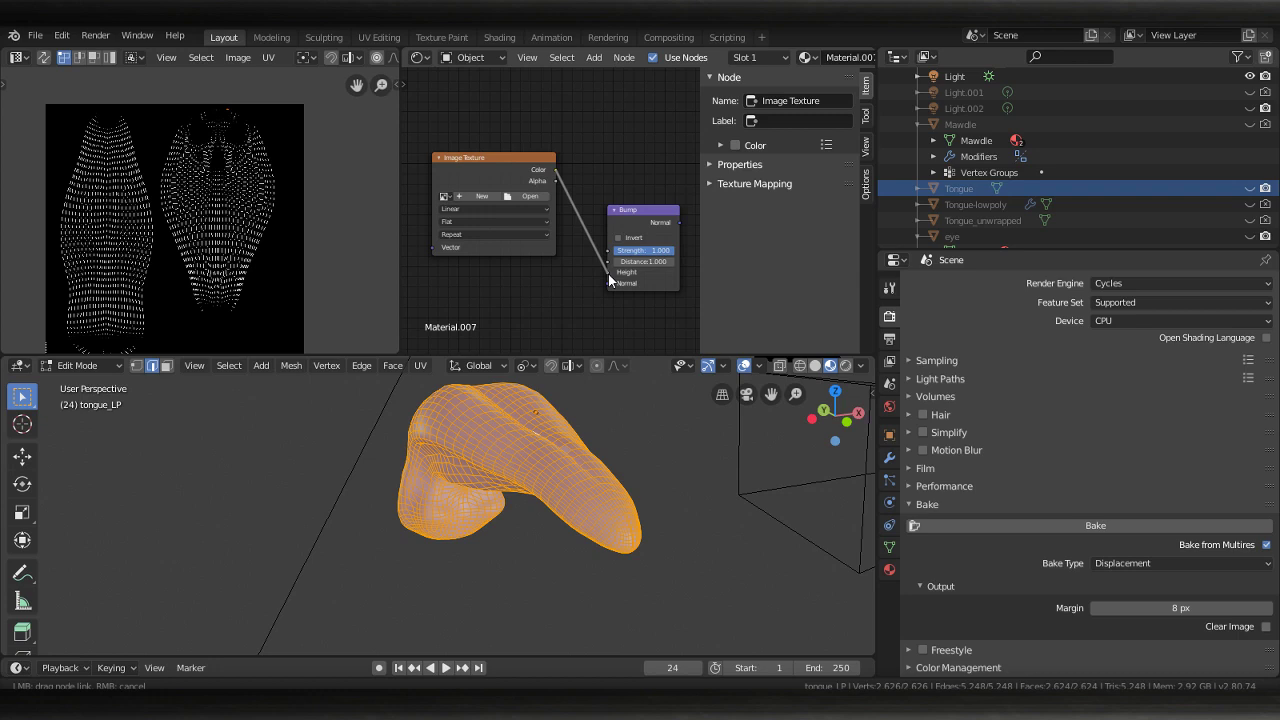
{"action": "middle_click_drag", "start_coordinate": [679, 266], "coordinate": [589, 256]}
{"action": "left_click_drag", "start_coordinate": [591, 215], "coordinate": [634, 277]}
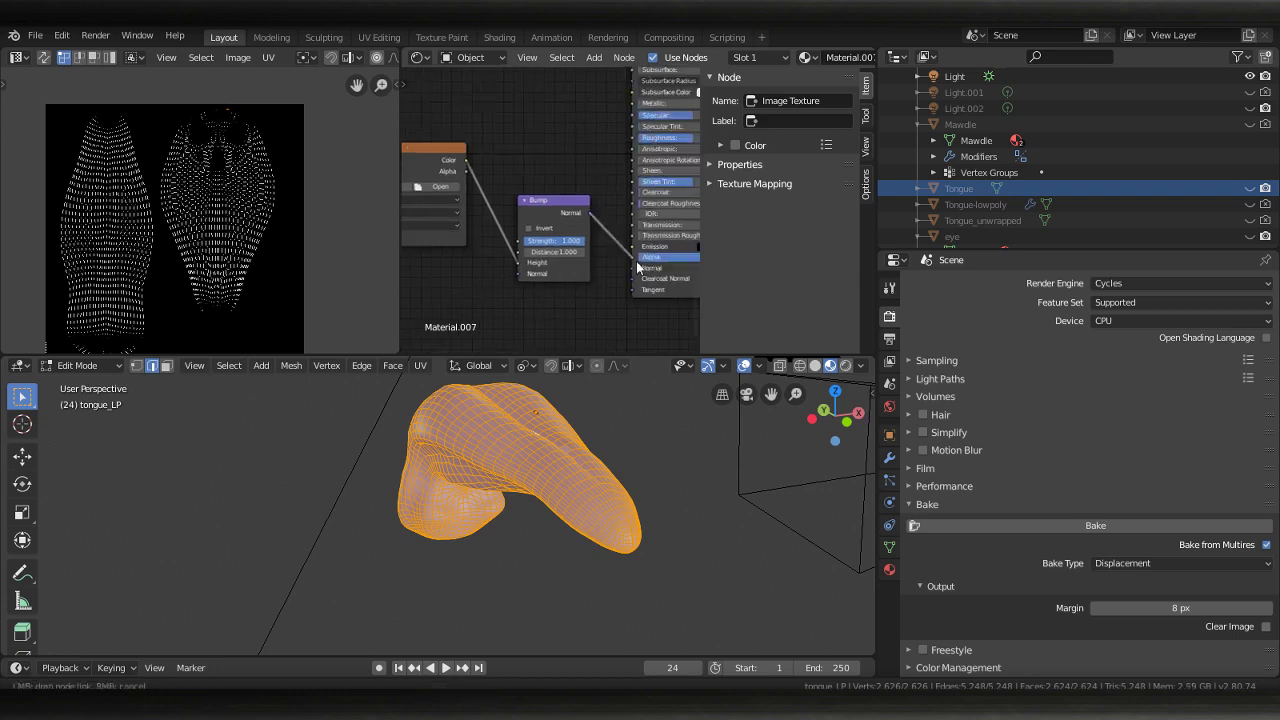
{"action": "middle_click_drag", "start_coordinate": [496, 276], "coordinate": [590, 295]}
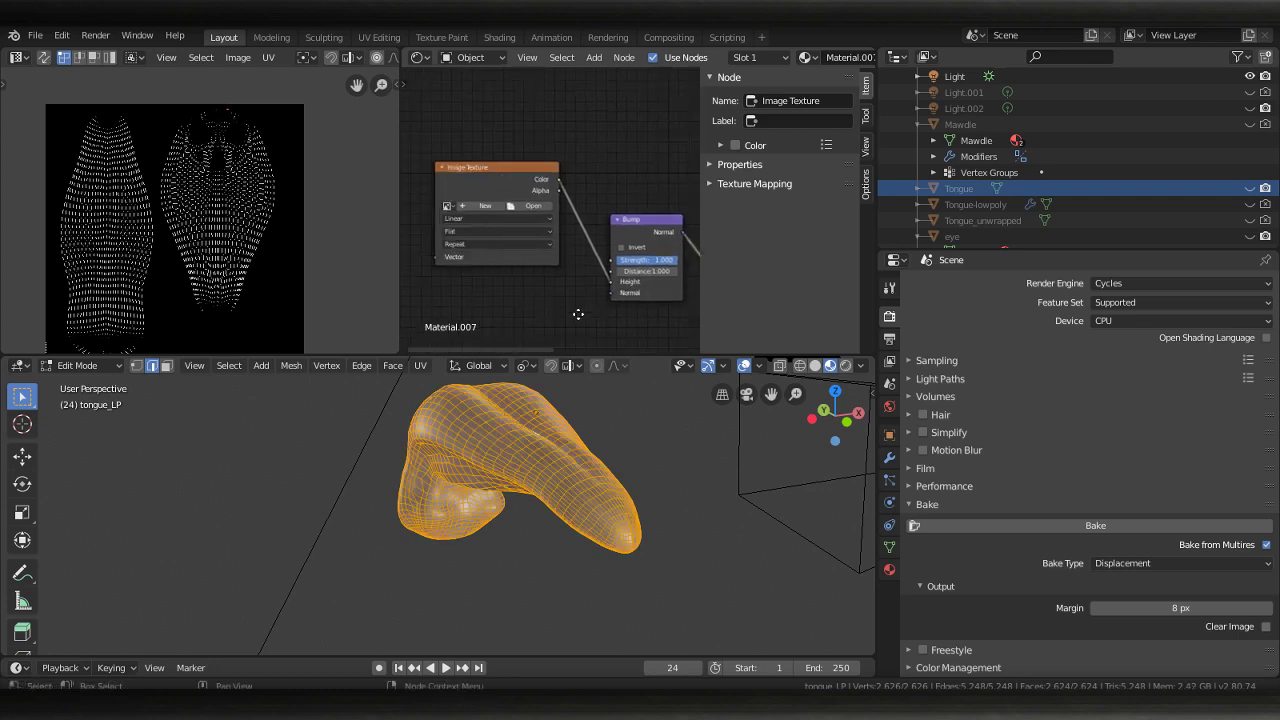
{"action": "left_click", "coordinate": [449, 205]}
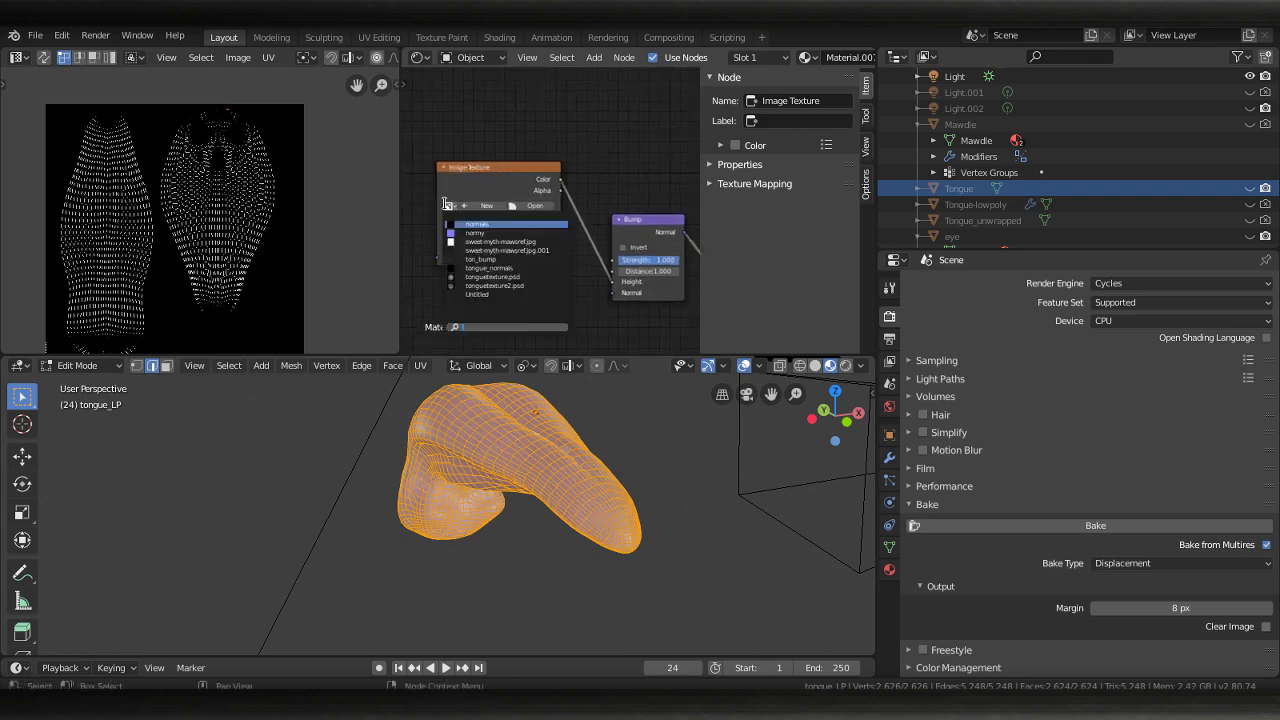
{"action": "left_click", "coordinate": [482, 259]}
{"action": "middle_click_drag", "start_coordinate": [590, 430], "coordinate": [614, 460]}
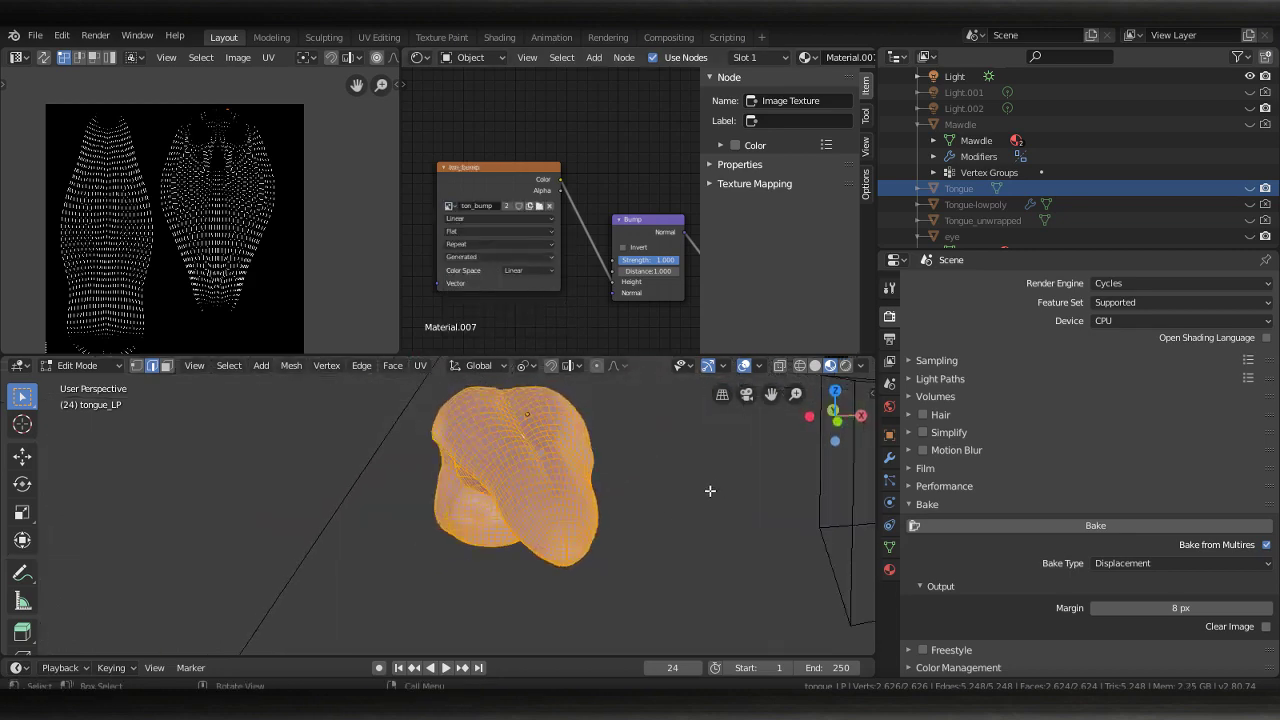
{"action": "mouse_move", "coordinate": [711, 491]}
{"action": "middle_mouse_down"}
{"action": "mouse_move", "coordinate": [565, 515]}
{"action": "mouse_move", "coordinate": [653, 504]}
{"action": "middle_mouse_up"}
Return to Object Mode, rebake Displacement from Multires, and inspect the baked surface
{"action": "key", "text": "Tab"}
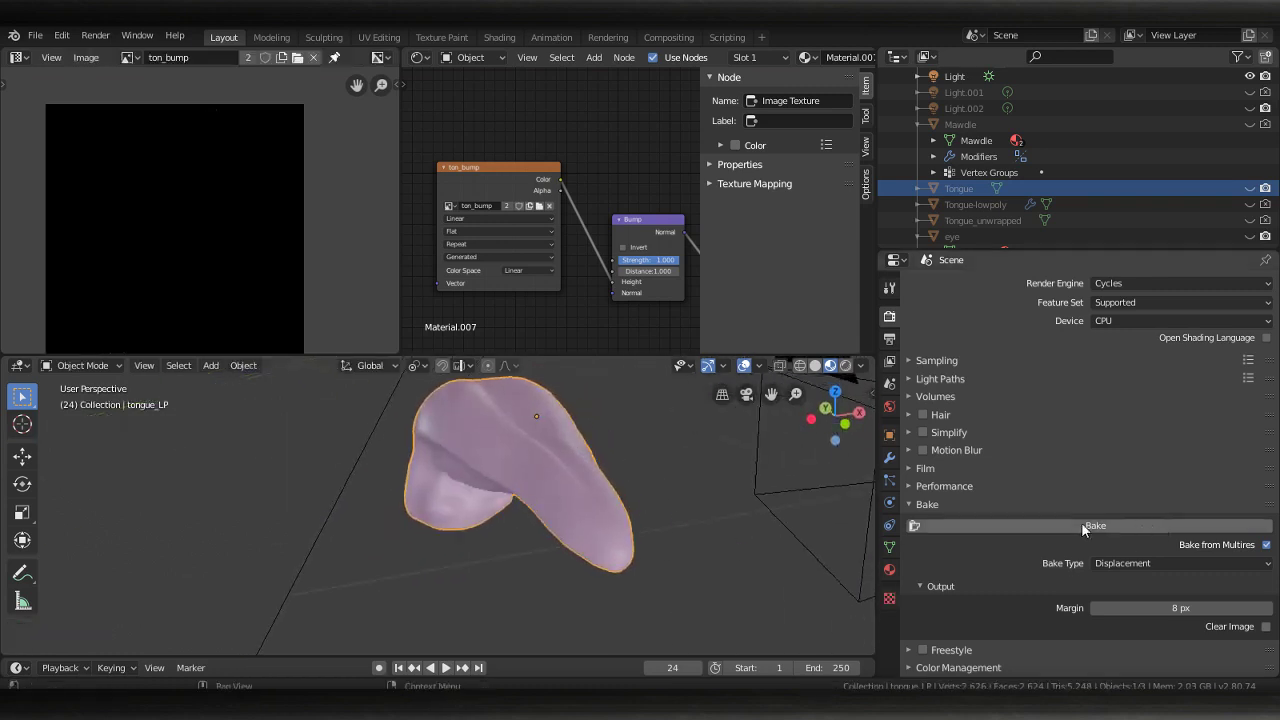
{"action": "left_click", "coordinate": [1160, 540]}
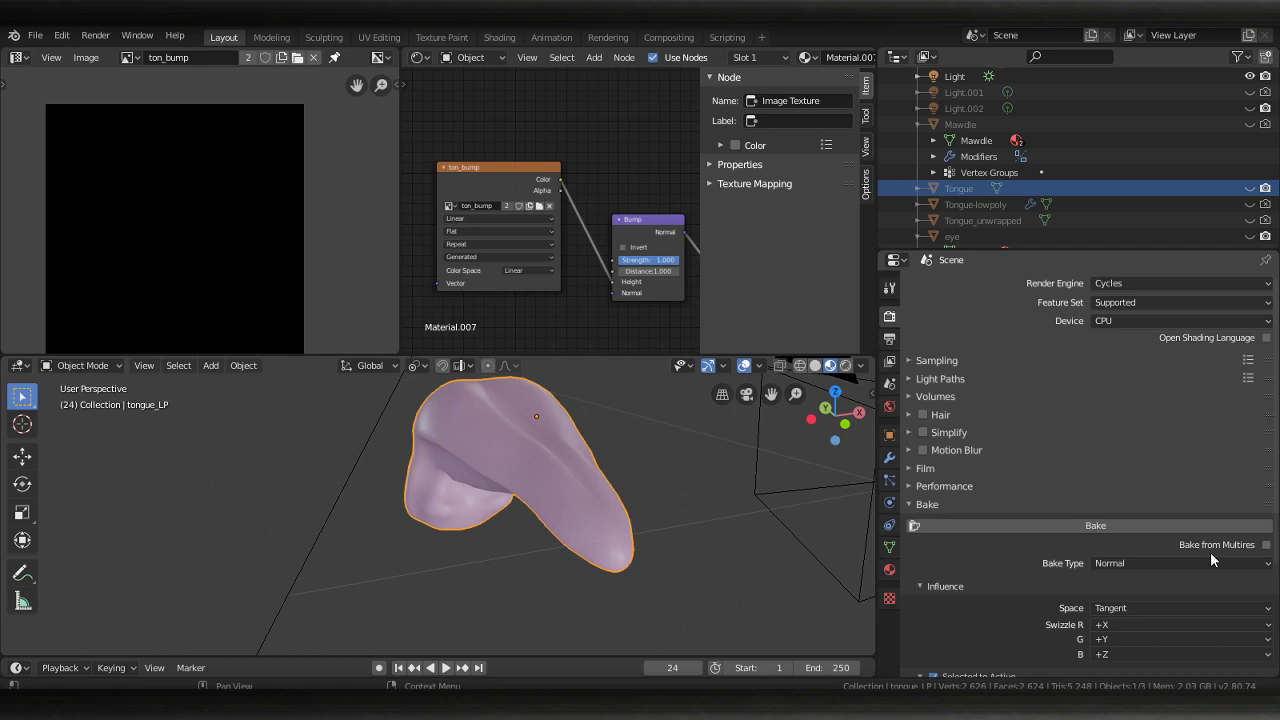
{"action": "left_click", "coordinate": [1170, 563]}
{"action": "left_click", "coordinate": [1210, 544]}
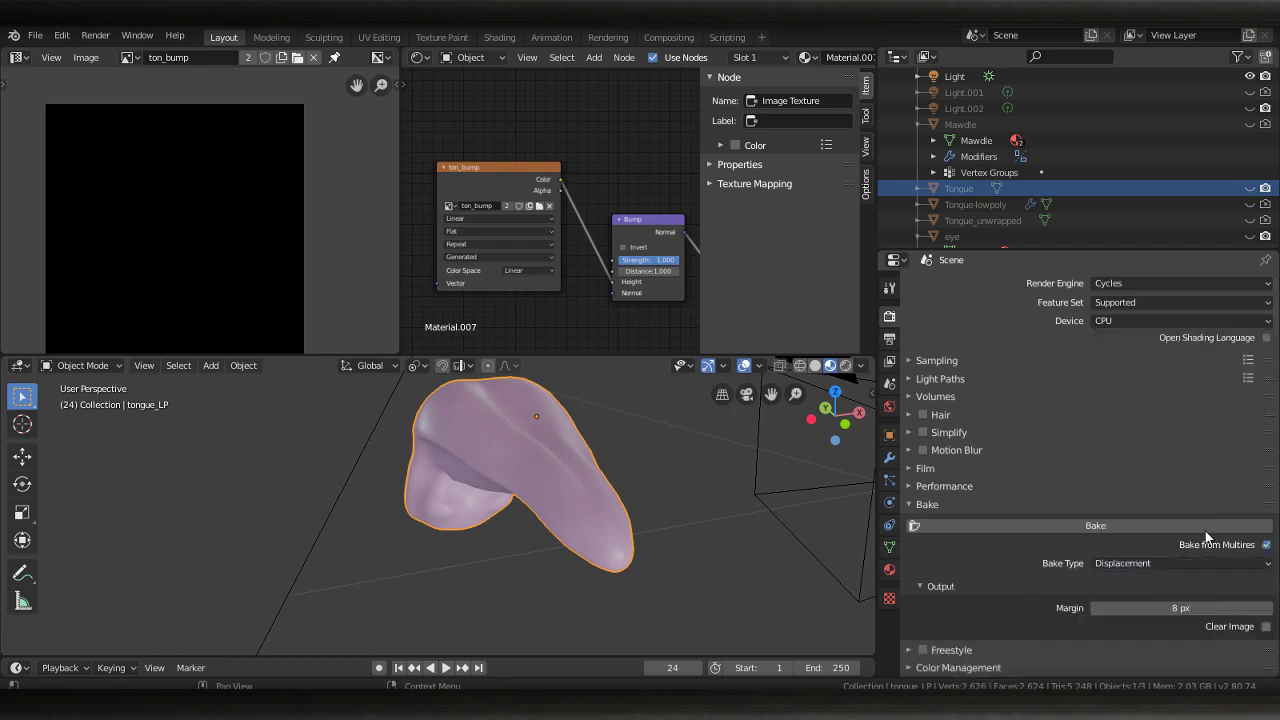
{"action": "left_click", "coordinate": [1119, 527]}
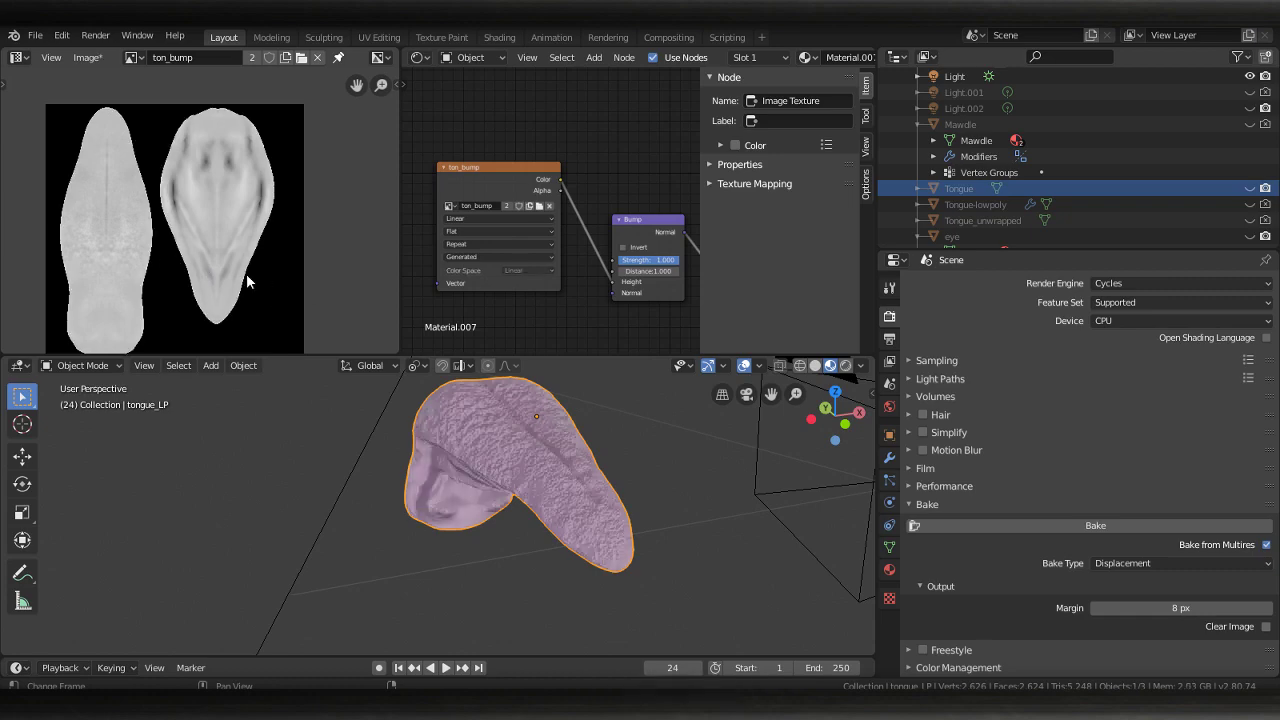
{"action": "mouse_move", "coordinate": [460, 480]}
{"action": "middle_mouse_down"}
{"action": "mouse_move", "coordinate": [664, 489]}
{"action": "mouse_move", "coordinate": [537, 493]}
{"action": "mouse_move", "coordinate": [570, 526]}
{"action": "middle_mouse_up"}
{"action": "scroll", "coordinate": [537, 487], "scroll_direction": "up", "scroll_amount": 8}
{"action": "scroll", "coordinate": [570, 526], "scroll_direction": "down", "scroll_amount": 4}
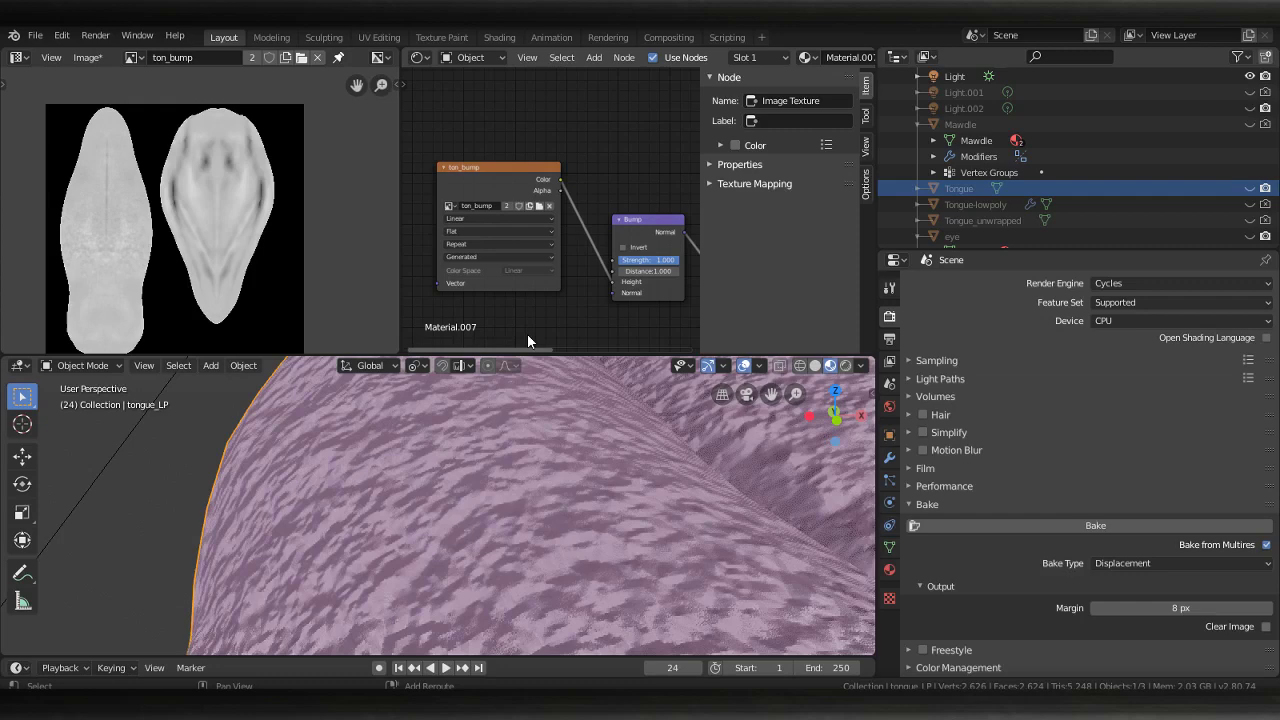
{"action": "scroll", "coordinate": [605, 421], "scroll_direction": "down", "scroll_amount": 4}
{"action": "middle_click_drag", "start_coordinate": [599, 269], "coordinate": [521, 470]}
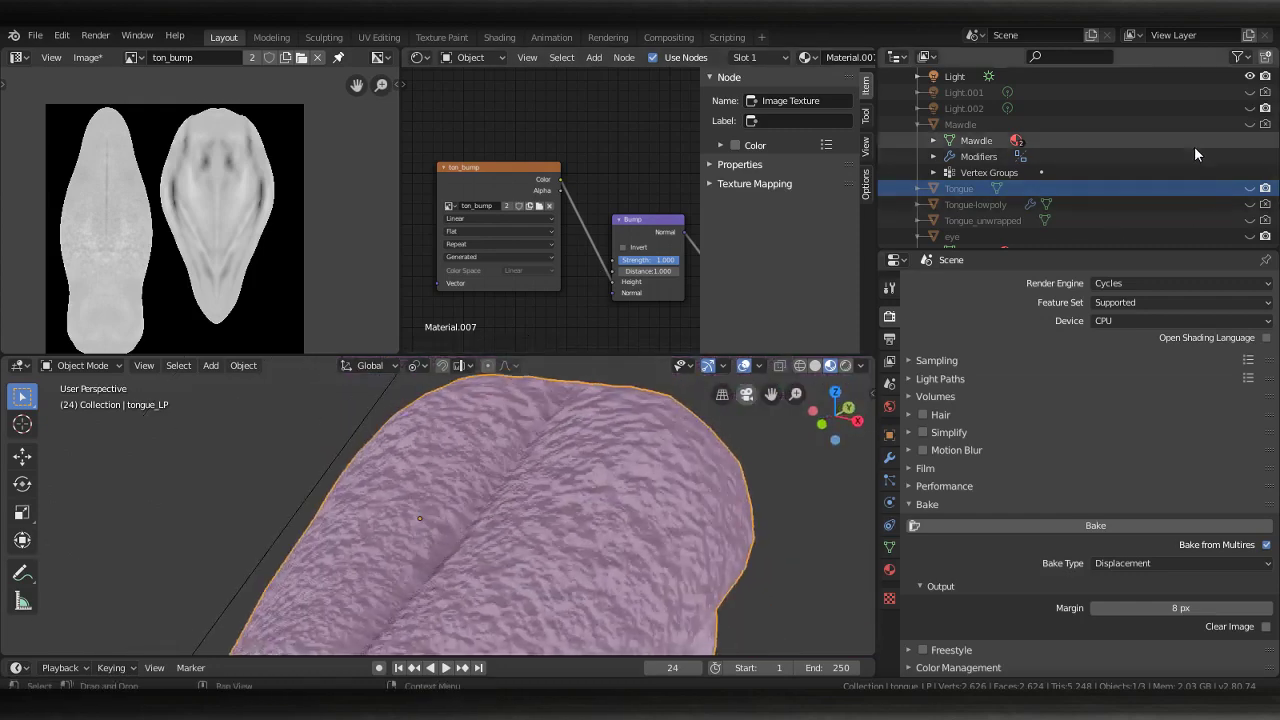
Unhide the high-poly Tongue, move it -0.65 m along X, and select the pink tongue_LP
{"action": "left_click", "coordinate": [1250, 188]}
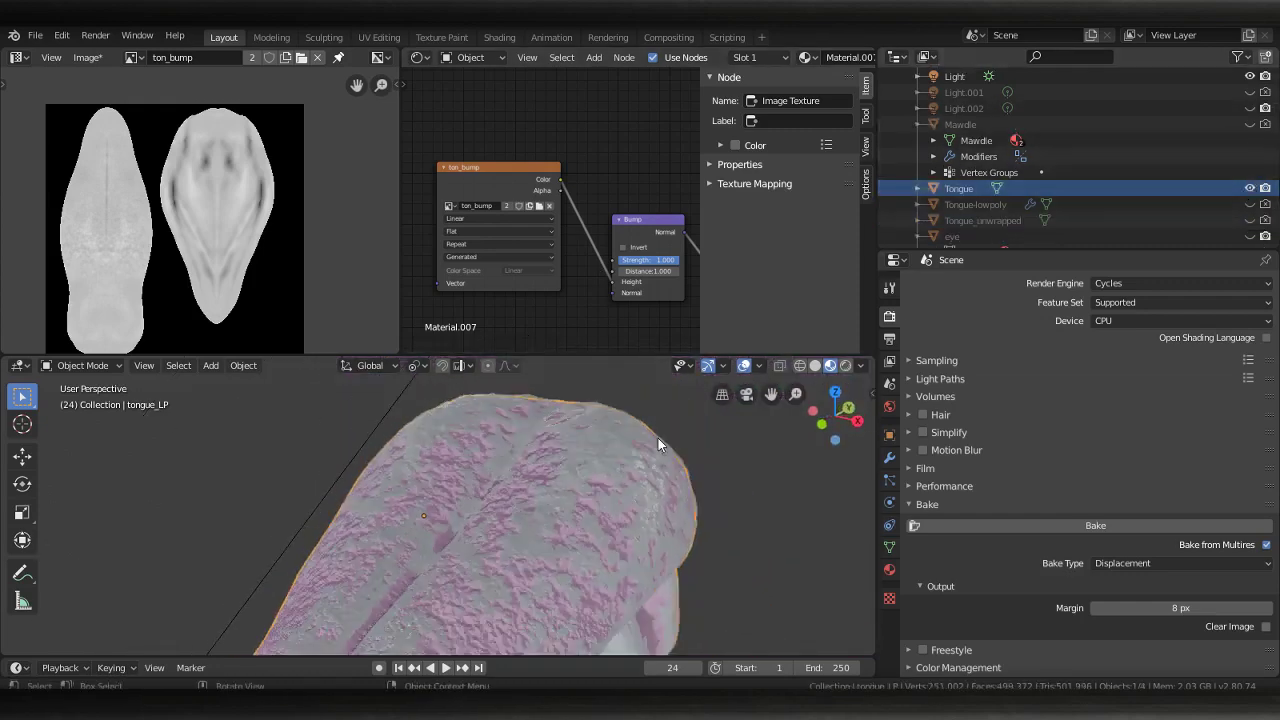
{"action": "middle_click_drag", "start_coordinate": [658, 438], "coordinate": [579, 481]}
{"action": "left_click", "coordinate": [546, 462]}
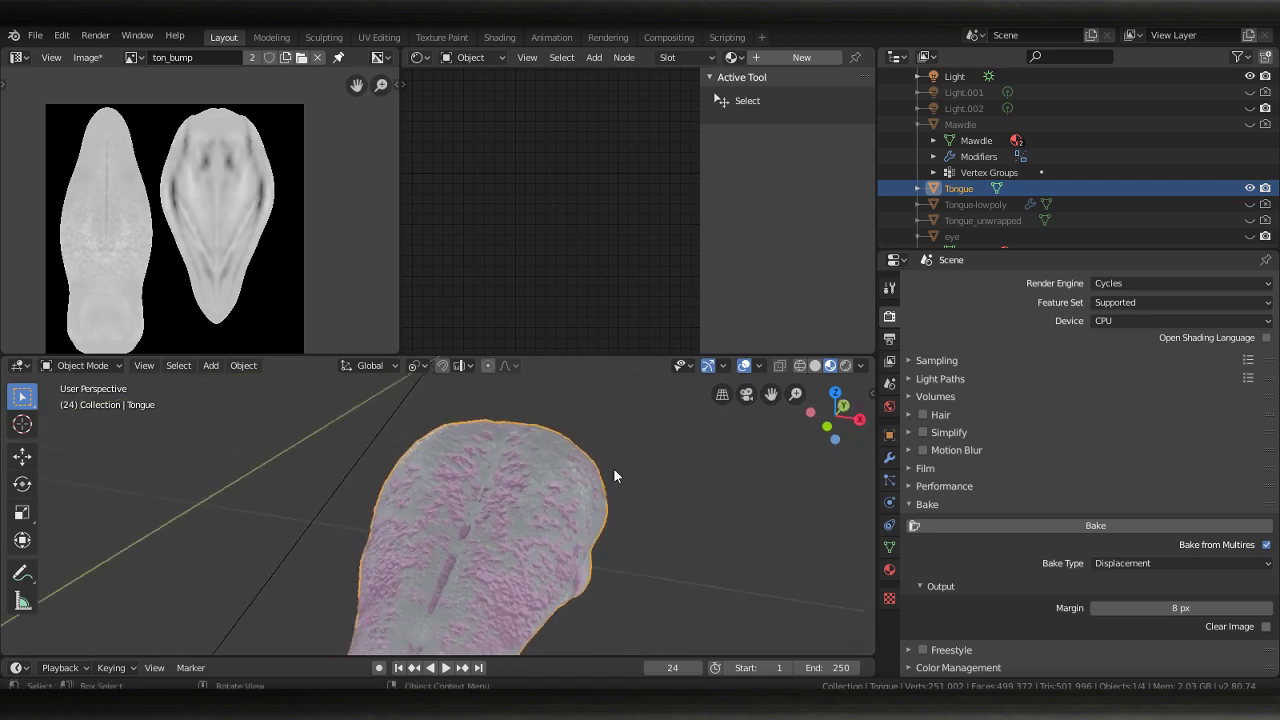
{"action": "key", "text": "g"}
{"action": "key", "text": "x"}
{"action": "left_click", "coordinate": [462, 470]}
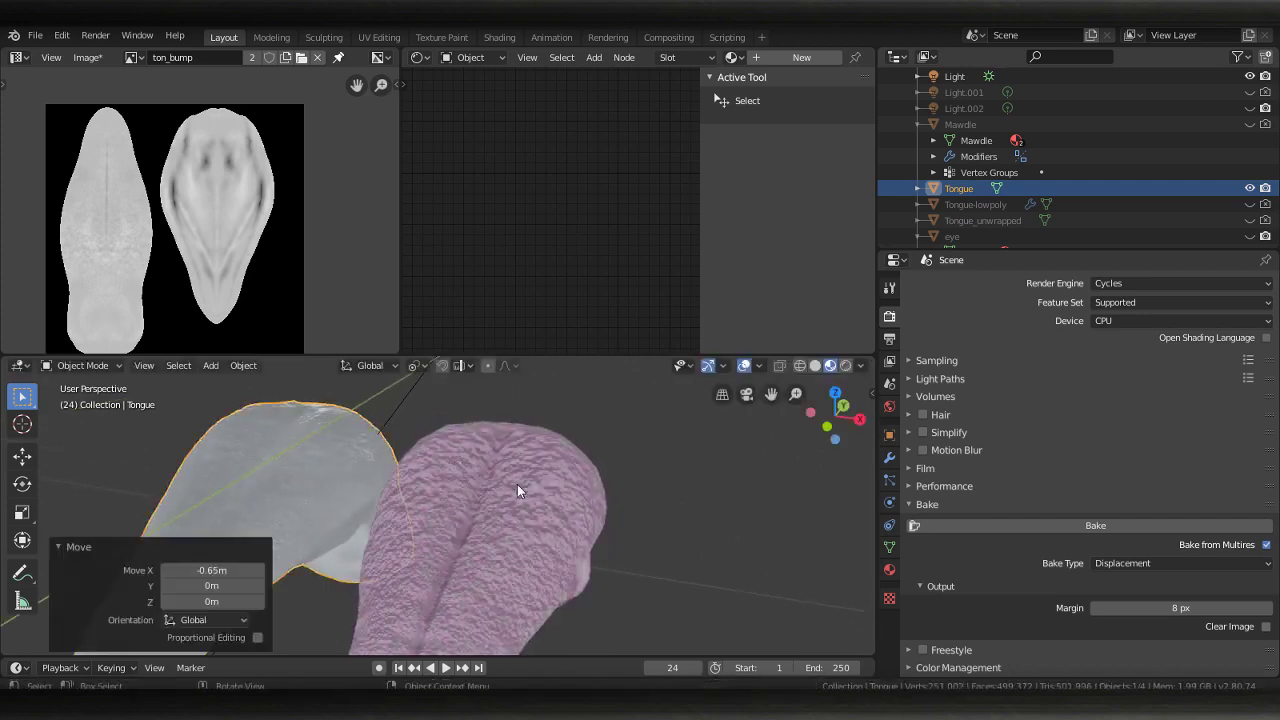
{"action": "middle_click_drag", "start_coordinate": [517, 484], "coordinate": [581, 502]}
{"action": "scroll", "coordinate": [532, 486], "scroll_direction": "up", "scroll_amount": 3}
{"action": "scroll", "coordinate": [537, 471], "scroll_direction": "up", "scroll_amount": 3}
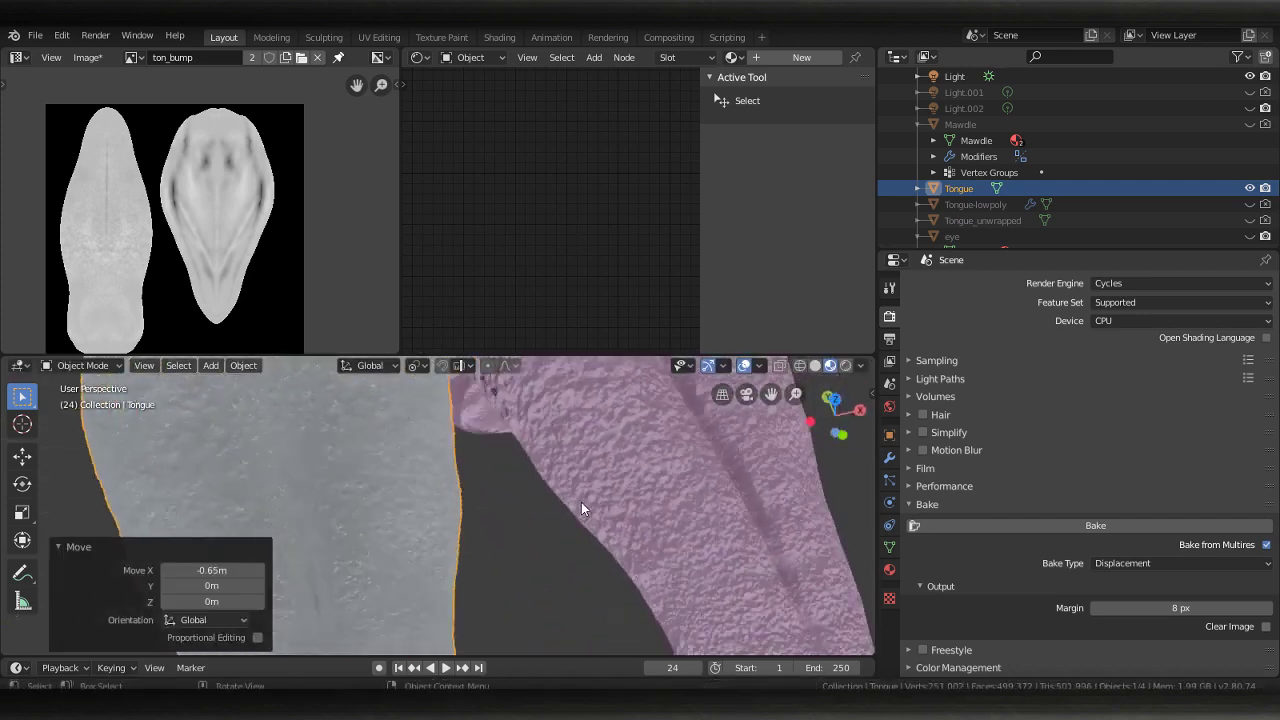
{"action": "left_click", "coordinate": [668, 450]}
Lower the Bump node Strength, first to 0.600 and then to 0.350
{"action": "mouse_move", "coordinate": [428, 493]}
{"action": "middle_mouse_down"}
{"action": "mouse_move", "coordinate": [512, 481]}
{"action": "mouse_move", "coordinate": [545, 501]}
{"action": "middle_mouse_up"}
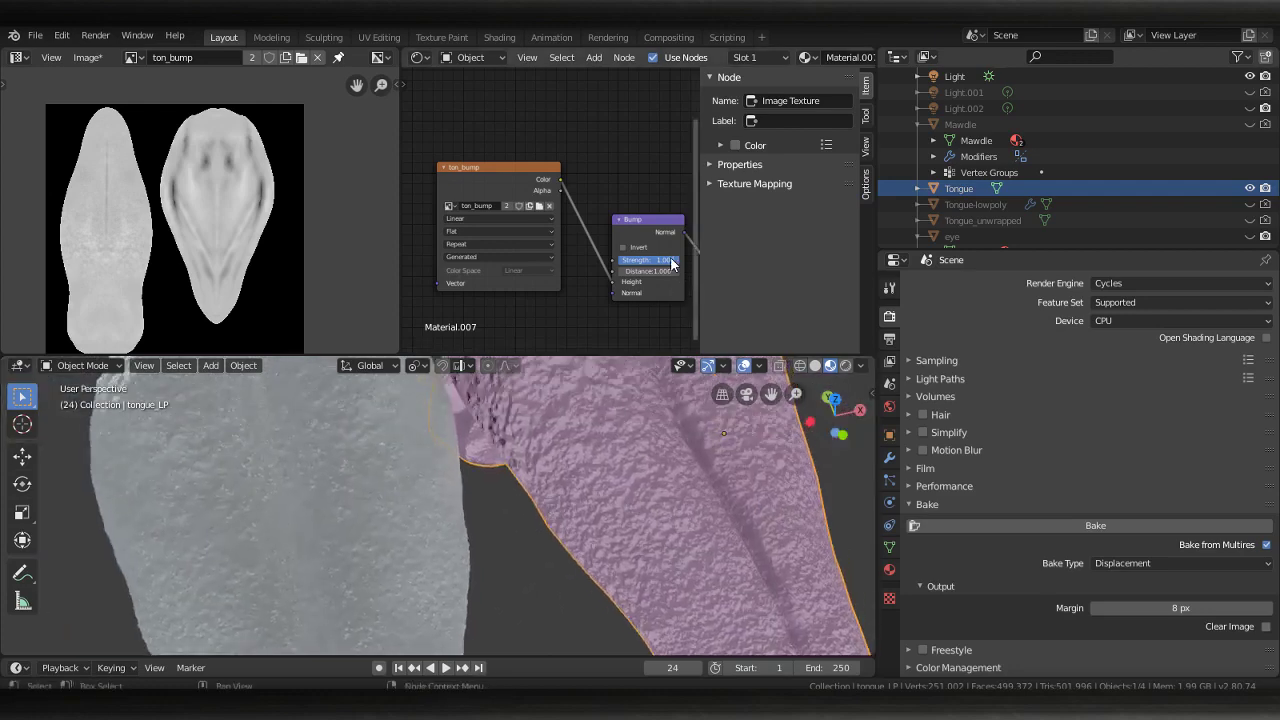
{"action": "left_click_drag", "start_coordinate": [657, 260], "coordinate": [645, 260]}
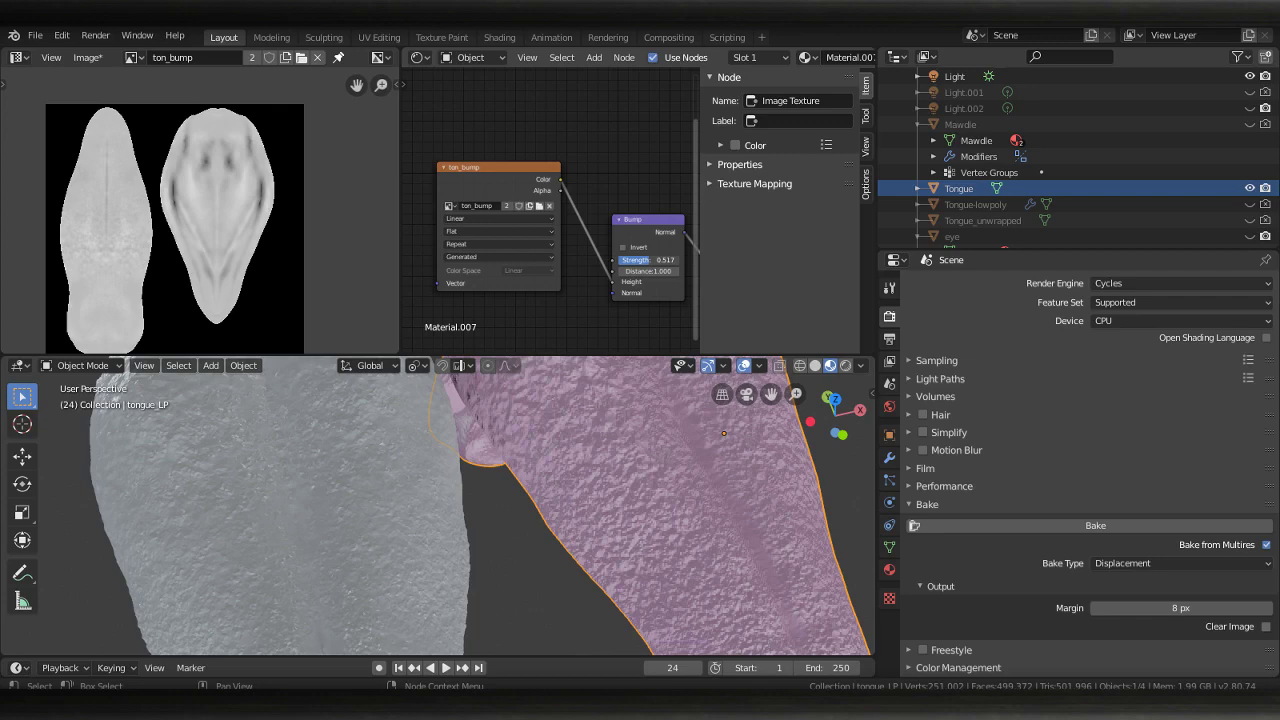
{"action": "scroll", "coordinate": [665, 475], "scroll_direction": "down", "scroll_amount": 2}
{"action": "scroll", "coordinate": [664, 476], "scroll_direction": "down", "scroll_amount": 1}
{"action": "mouse_move", "coordinate": [661, 466]}
{"action": "middle_mouse_down"}
{"action": "mouse_move", "coordinate": [676, 562]}
{"action": "mouse_move", "coordinate": [646, 535]}
{"action": "mouse_move", "coordinate": [640, 403]}
{"action": "middle_mouse_up"}
{"action": "left_click_drag", "start_coordinate": [660, 260], "coordinate": [645, 260]}
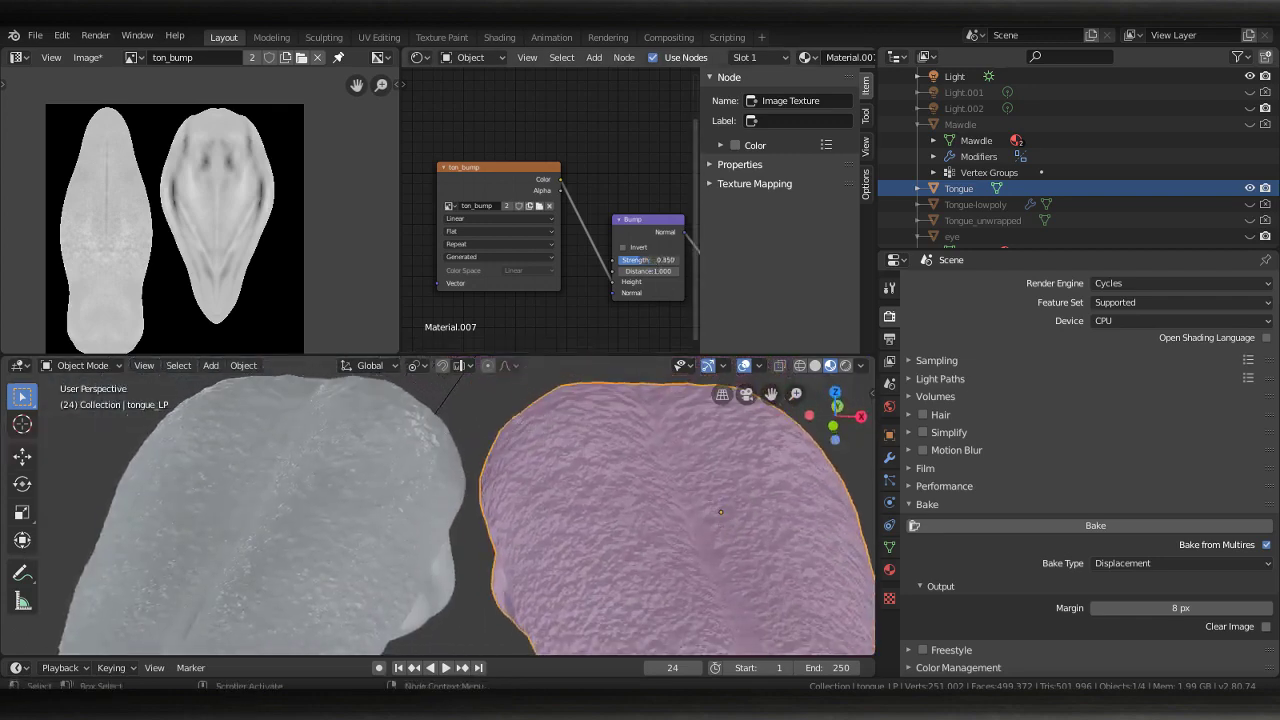
Try Bump Distance values 0.1, 2 and 6.6, then revert Distance to 1.000
{"action": "double_click", "coordinate": [648, 271]}
{"action": "type", "text": "0.1"}
{"action": "key", "text": "Return"}
{"action": "double_click", "coordinate": [648, 271]}
{"action": "type", "text": "2"}
{"action": "key", "text": "Return"}
{"action": "double_click", "coordinate": [648, 271]}
{"action": "type", "text": "6.6"}
{"action": "key", "text": "Escape"}
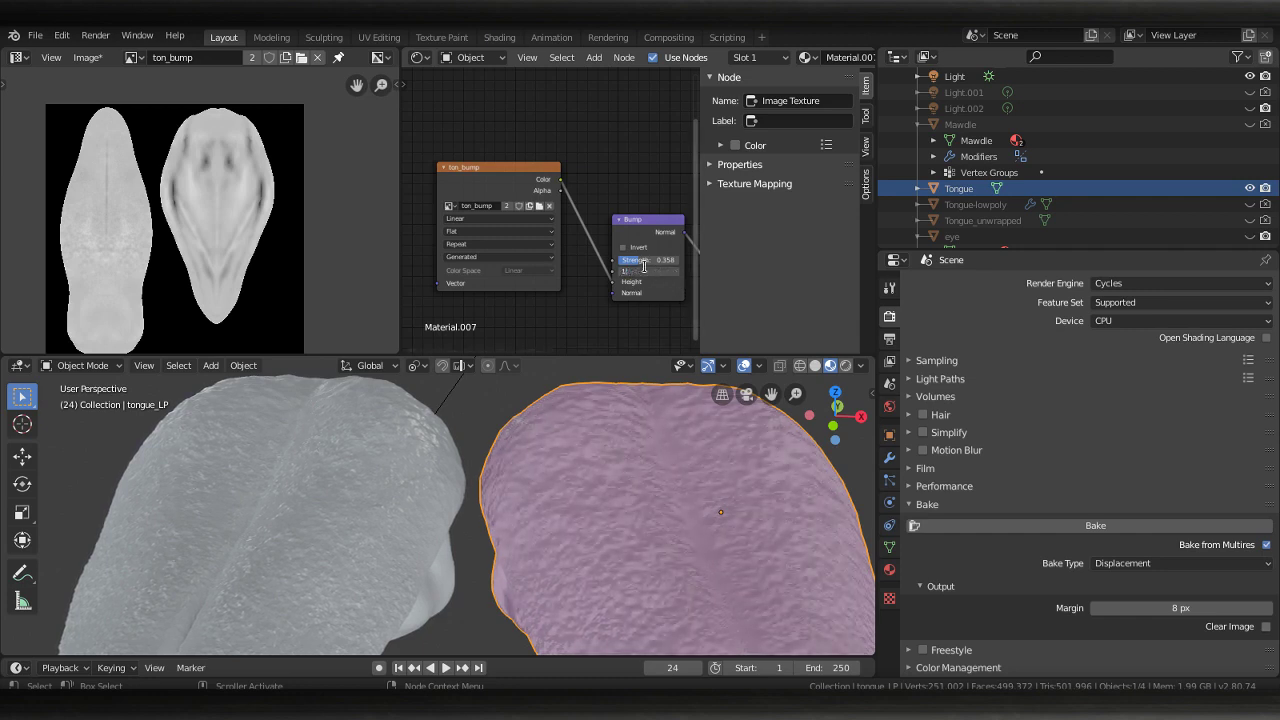
{"action": "key", "text": "ctrl+z"}
{"action": "key", "text": "ctrl+z"}
{"action": "key", "text": "ctrl+z"}
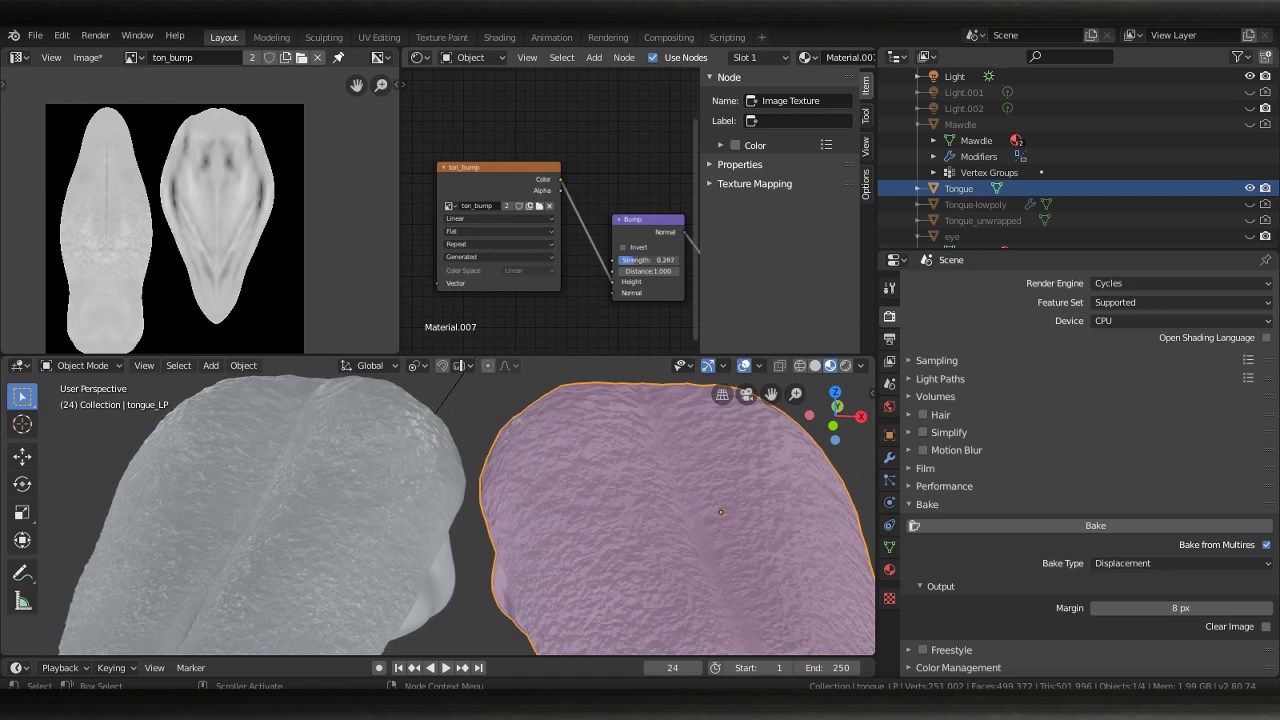
{"action": "scroll", "coordinate": [626, 477], "scroll_direction": "down", "scroll_amount": 2}
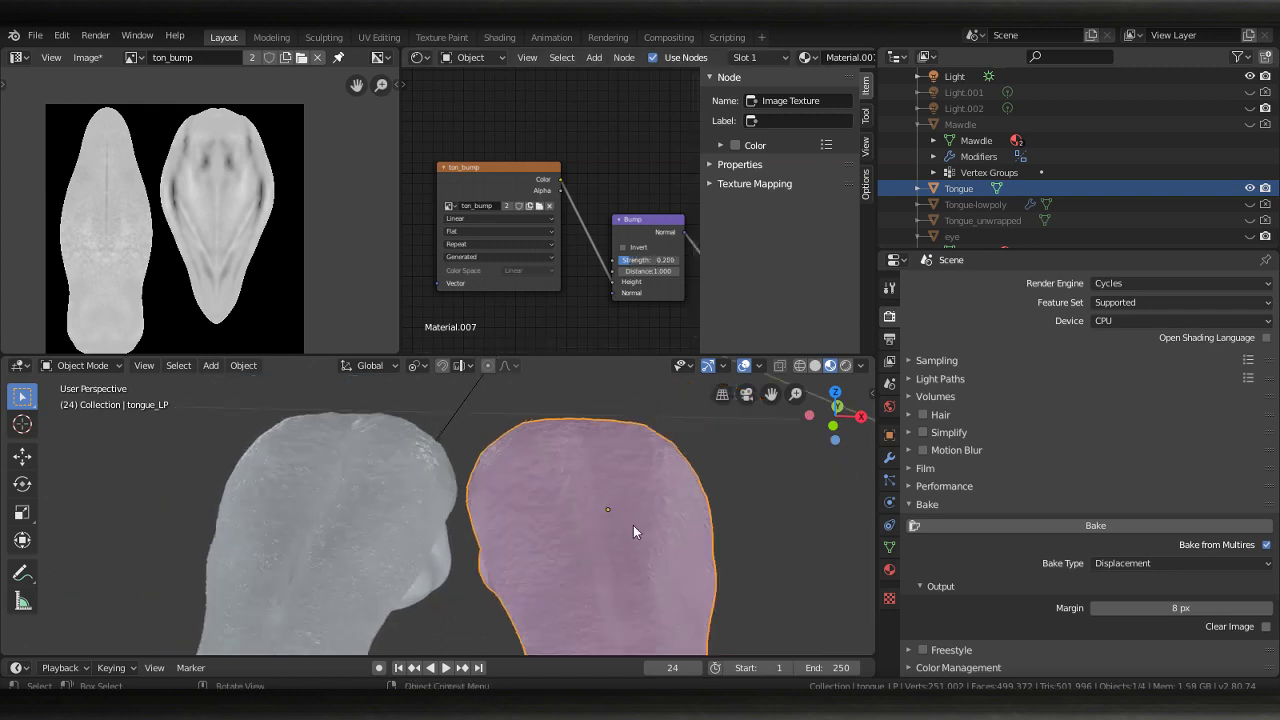
{"action": "scroll", "coordinate": [633, 525], "scroll_direction": "down", "scroll_amount": 2}
{"action": "mouse_move", "coordinate": [633, 567]}
{"action": "middle_mouse_down"}
{"action": "mouse_move", "coordinate": [748, 438]}
{"action": "mouse_move", "coordinate": [684, 526]}
{"action": "mouse_move", "coordinate": [657, 525]}
{"action": "mouse_move", "coordinate": [659, 493]}
{"action": "mouse_move", "coordinate": [568, 486]}
{"action": "mouse_move", "coordinate": [533, 517]}
{"action": "mouse_move", "coordinate": [522, 563]}
{"action": "mouse_move", "coordinate": [435, 457]}
{"action": "mouse_move", "coordinate": [403, 536]}
{"action": "middle_mouse_up"}
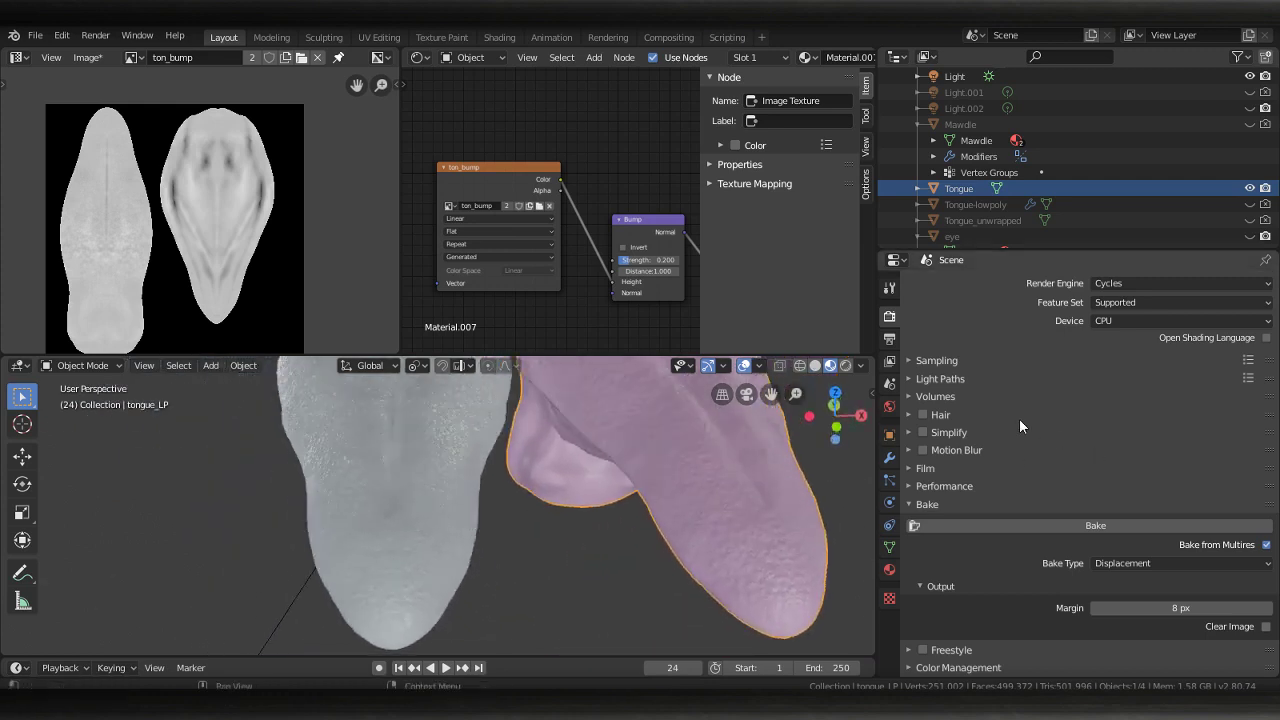
Show the Multires modifier settings and frame the Principled BSDF node, leaving Metallic at 0
{"action": "left_click", "coordinate": [888, 461]}
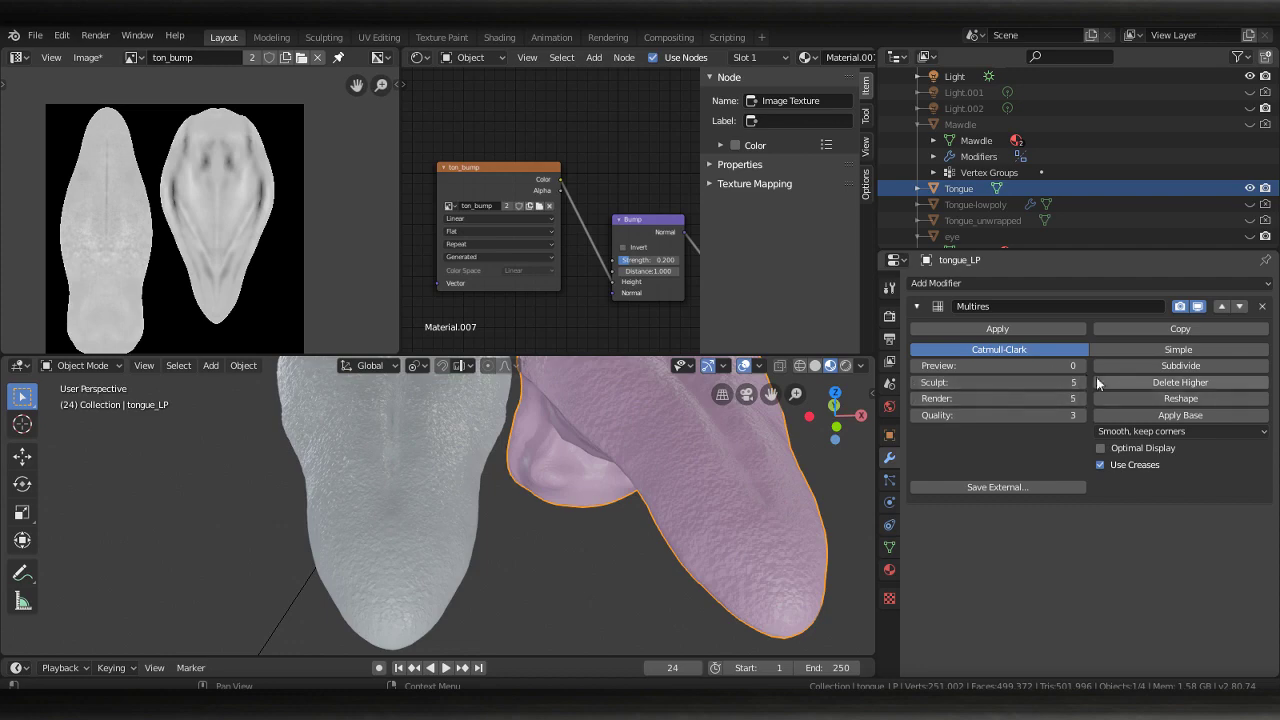
{"action": "scroll", "coordinate": [619, 545], "scroll_direction": "up", "scroll_amount": 4}
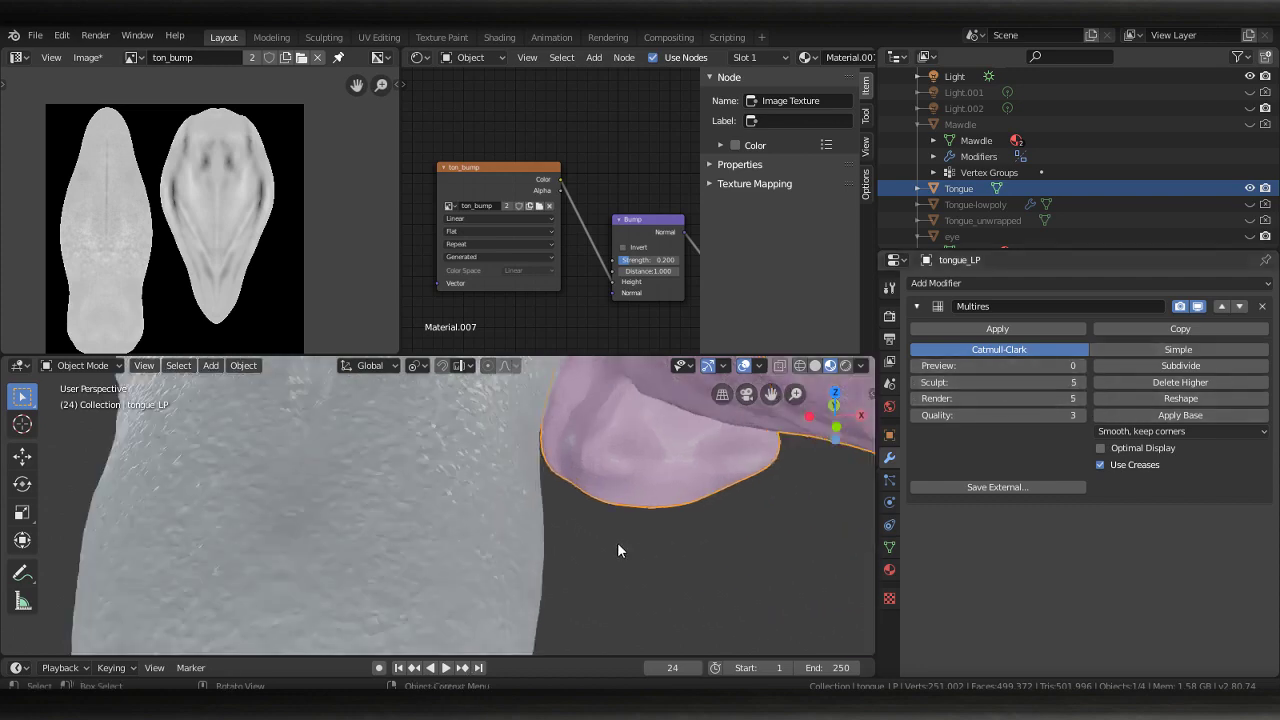
{"action": "mouse_move", "coordinate": [394, 558]}
{"action": "middle_mouse_down"}
{"action": "mouse_move", "coordinate": [484, 553]}
{"action": "mouse_move", "coordinate": [506, 512]}
{"action": "mouse_move", "coordinate": [488, 485]}
{"action": "mouse_move", "coordinate": [457, 571]}
{"action": "middle_mouse_up"}
{"action": "middle_click_drag", "start_coordinate": [535, 554], "coordinate": [432, 566]}
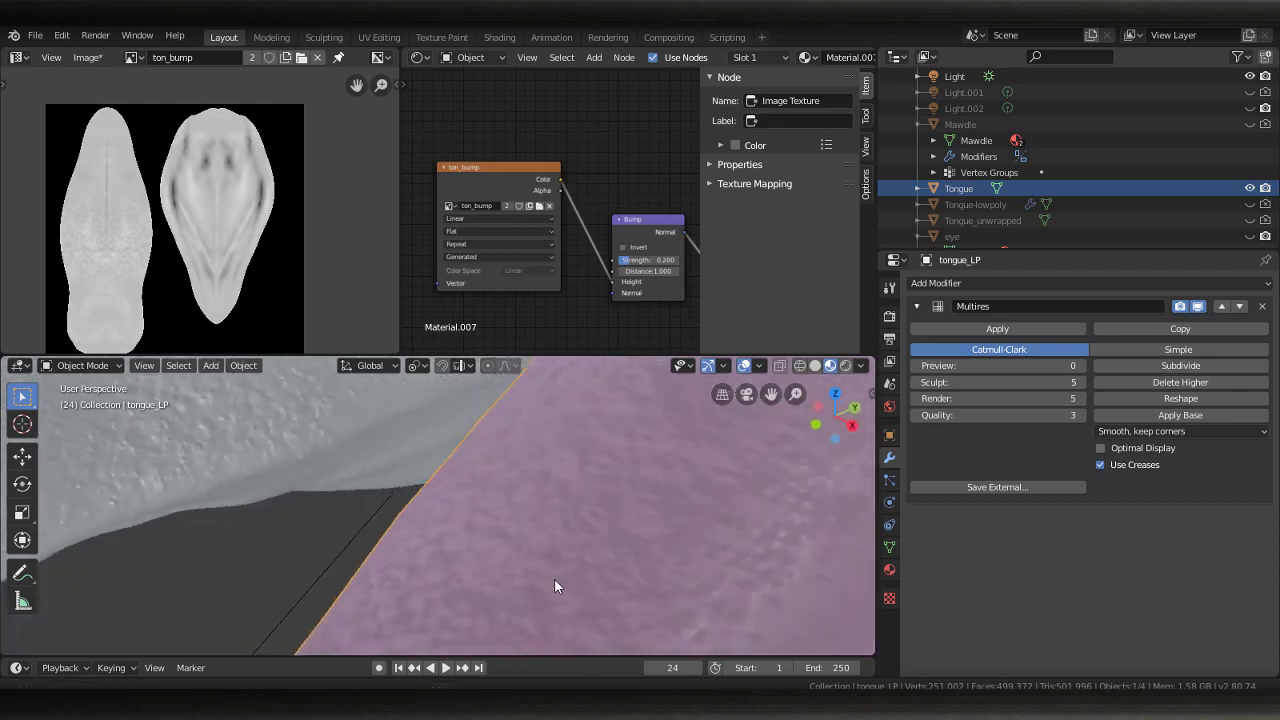
{"action": "mouse_move", "coordinate": [554, 578]}
{"action": "middle_mouse_down", "text": "shift"}
{"action": "mouse_move", "coordinate": [469, 567]}
{"action": "mouse_move", "coordinate": [566, 578]}
{"action": "mouse_move", "coordinate": [640, 553]}
{"action": "mouse_move", "coordinate": [497, 574]}
{"action": "mouse_move", "coordinate": [514, 586]}
{"action": "mouse_move", "coordinate": [423, 543]}
{"action": "mouse_move", "coordinate": [369, 540]}
{"action": "mouse_move", "coordinate": [420, 500]}
{"action": "middle_mouse_up", "text": "shift"}
{"action": "mouse_move", "coordinate": [673, 157]}
{"action": "middle_mouse_down"}
{"action": "mouse_move", "coordinate": [493, 243]}
{"action": "mouse_move", "coordinate": [443, 286]}
{"action": "mouse_move", "coordinate": [464, 265]}
{"action": "mouse_move", "coordinate": [470, 301]}
{"action": "middle_mouse_up"}
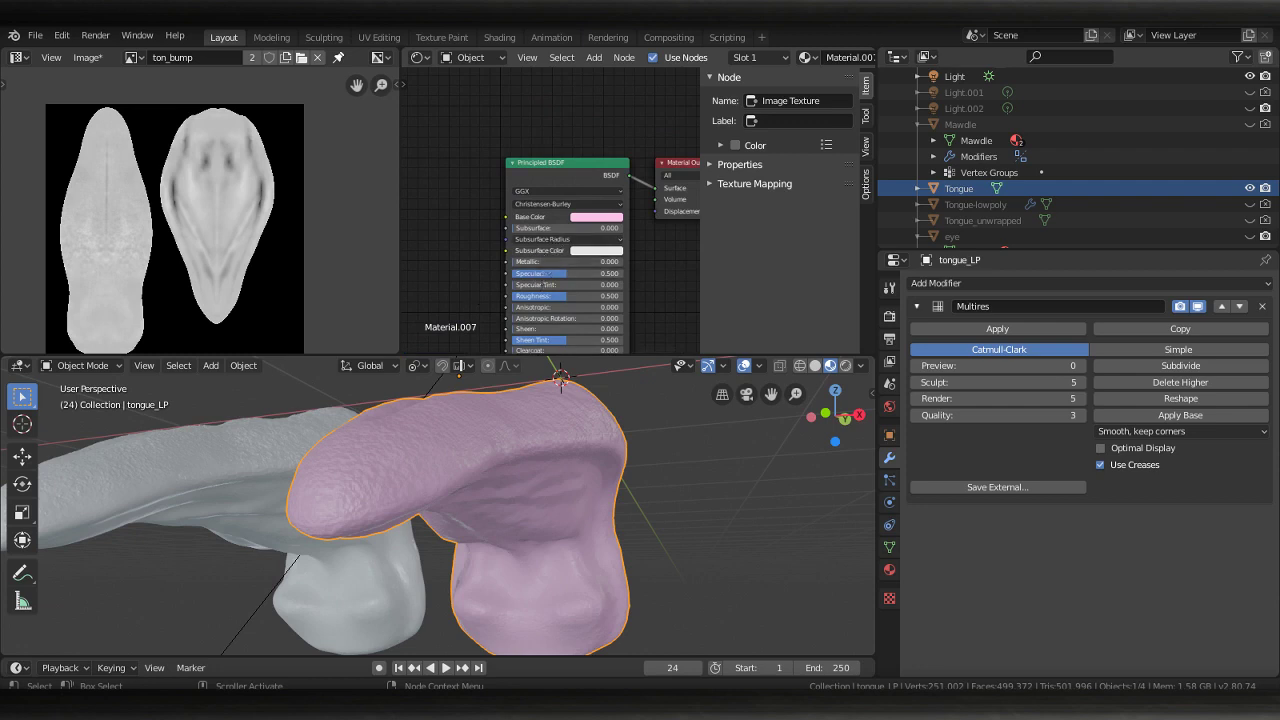
{"action": "left_click", "coordinate": [544, 261]}
{"action": "type", "text": "0.600"}
{"action": "key", "text": "Return"}
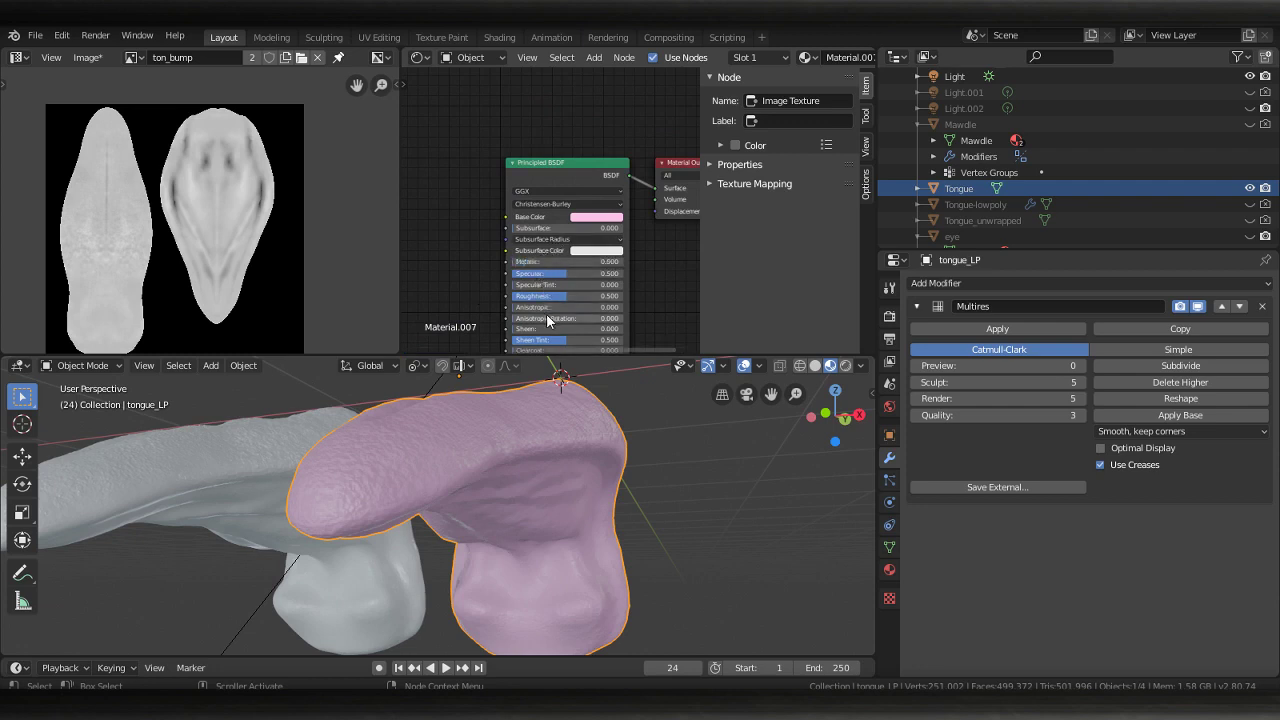
Raise the Principled BSDF Clearcoat to 0.305, then to 0.827
{"action": "scroll", "coordinate": [583, 333], "scroll_direction": "down", "scroll_amount": 1}
{"action": "middle_click_drag", "start_coordinate": [583, 333], "coordinate": [604, 275]}
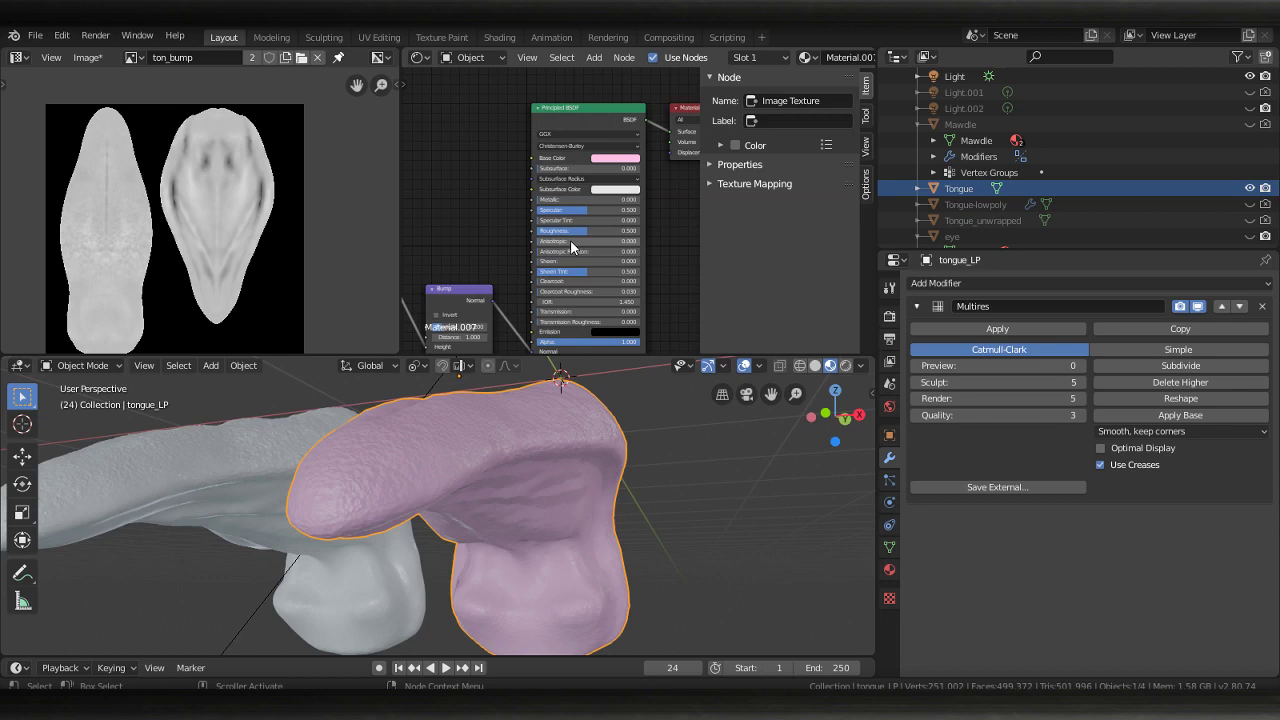
{"action": "left_click_drag", "start_coordinate": [552, 282], "coordinate": [620, 282]}
{"action": "mouse_move", "coordinate": [679, 393]}
{"action": "middle_mouse_down"}
{"action": "mouse_move", "coordinate": [712, 517]}
{"action": "mouse_move", "coordinate": [751, 493]}
{"action": "mouse_move", "coordinate": [749, 474]}
{"action": "middle_mouse_up"}
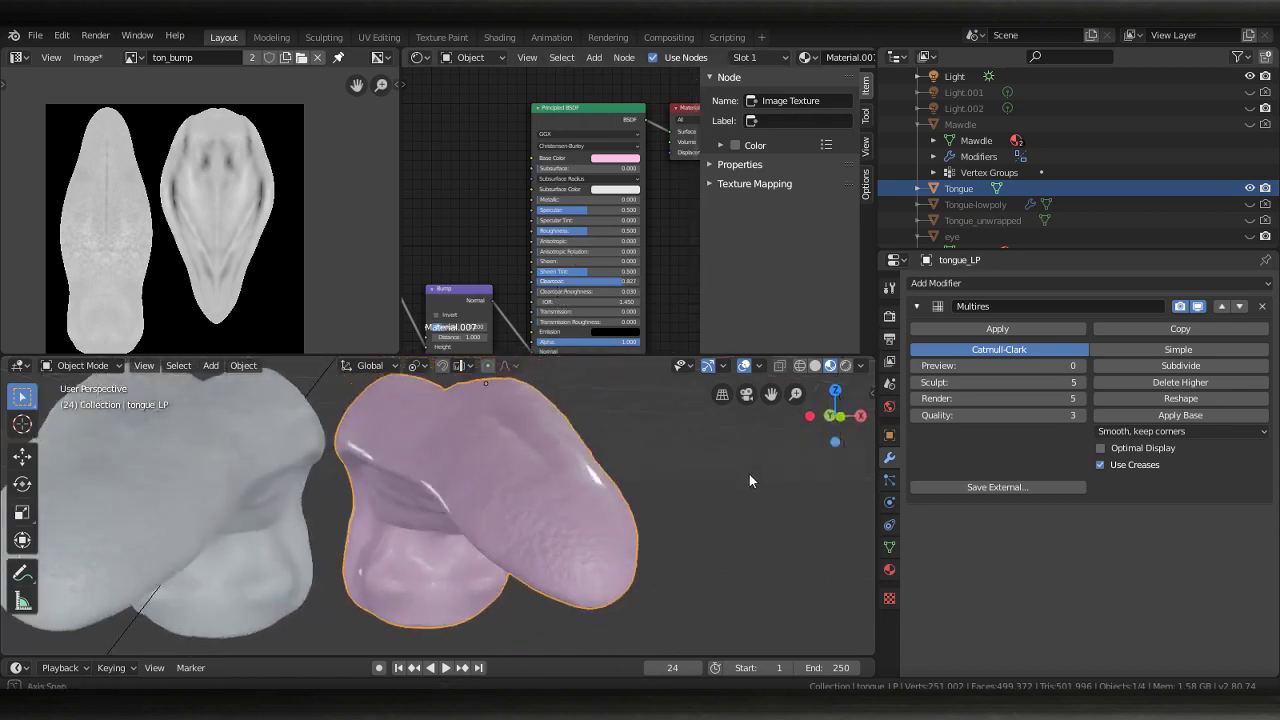
{"action": "scroll", "coordinate": [710, 475], "scroll_direction": "up", "scroll_amount": 4}
{"action": "mouse_move", "coordinate": [670, 479]}
{"action": "middle_mouse_down"}
{"action": "mouse_move", "coordinate": [582, 538]}
{"action": "mouse_move", "coordinate": [591, 532]}
{"action": "mouse_move", "coordinate": [590, 567]}
{"action": "middle_mouse_up"}
Switch to Rendered shading, and lower Clearcoat to 0.477 and Roughness to about 0.11
{"action": "key", "text": "z"}
{"action": "left_click", "coordinate": [607, 483]}
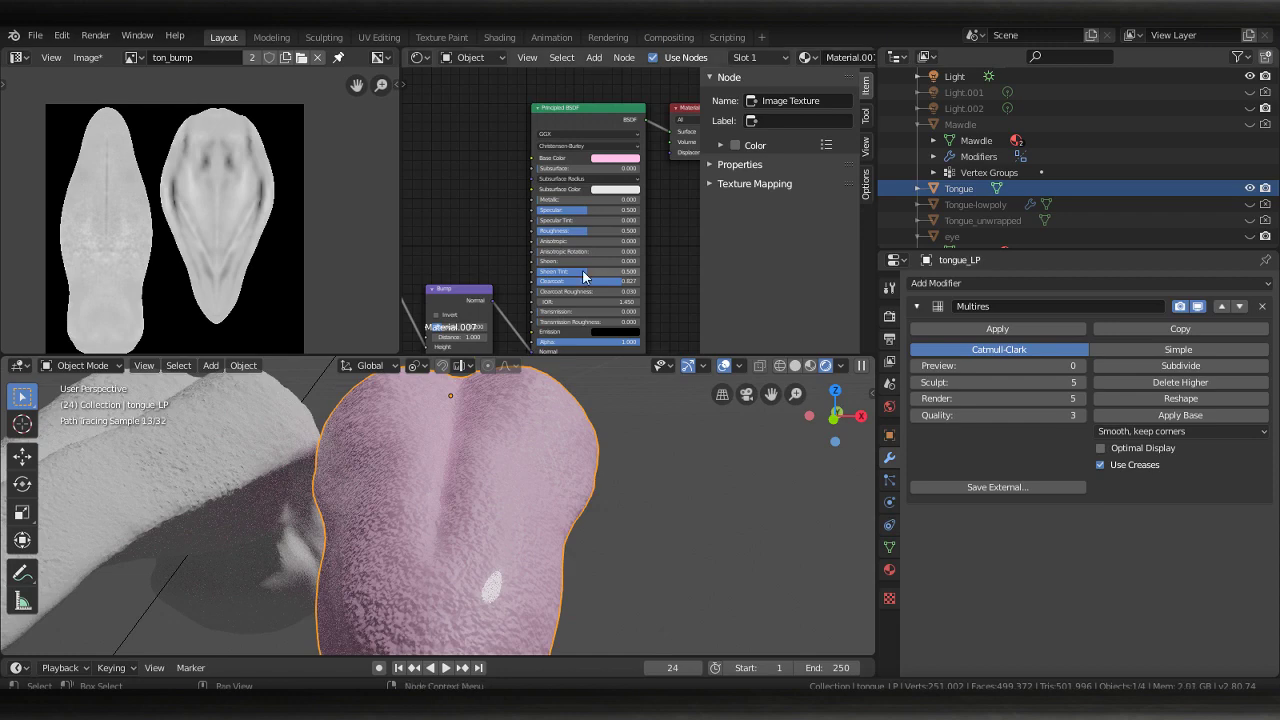
{"action": "left_click_drag", "start_coordinate": [585, 280], "coordinate": [550, 280]}
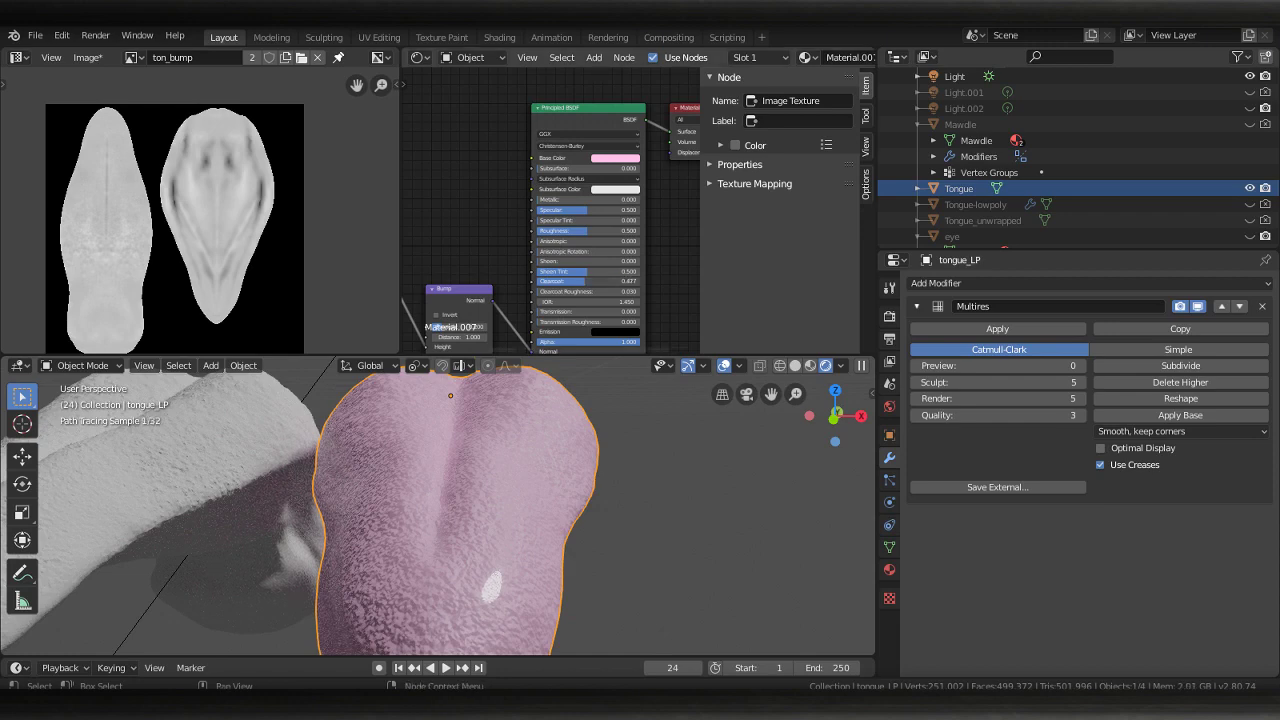
{"action": "middle_click_drag", "start_coordinate": [500, 550], "coordinate": [550, 548]}
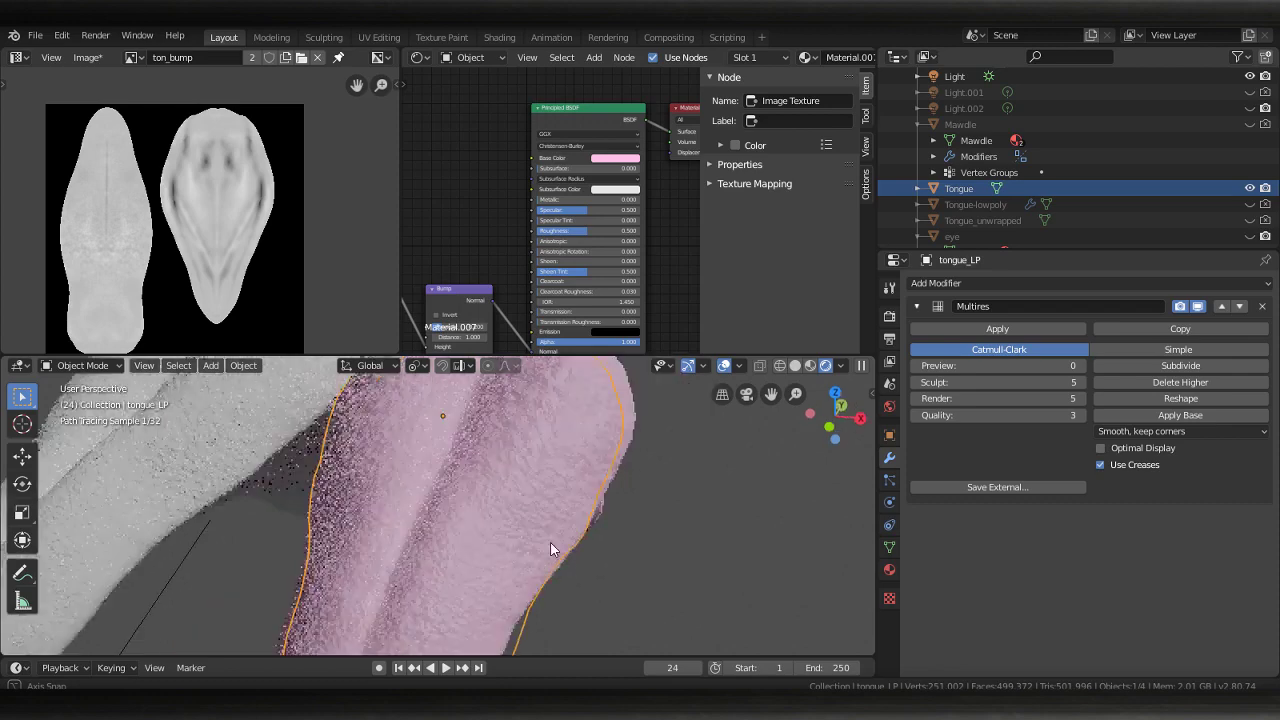
{"action": "middle_click_drag", "start_coordinate": [550, 548], "coordinate": [600, 500]}
{"action": "mouse_move", "coordinate": [585, 230]}
{"action": "left_mouse_down"}
{"action": "mouse_move", "coordinate": [548, 230]}
{"action": "mouse_move", "coordinate": [578, 230]}
{"action": "left_mouse_up"}
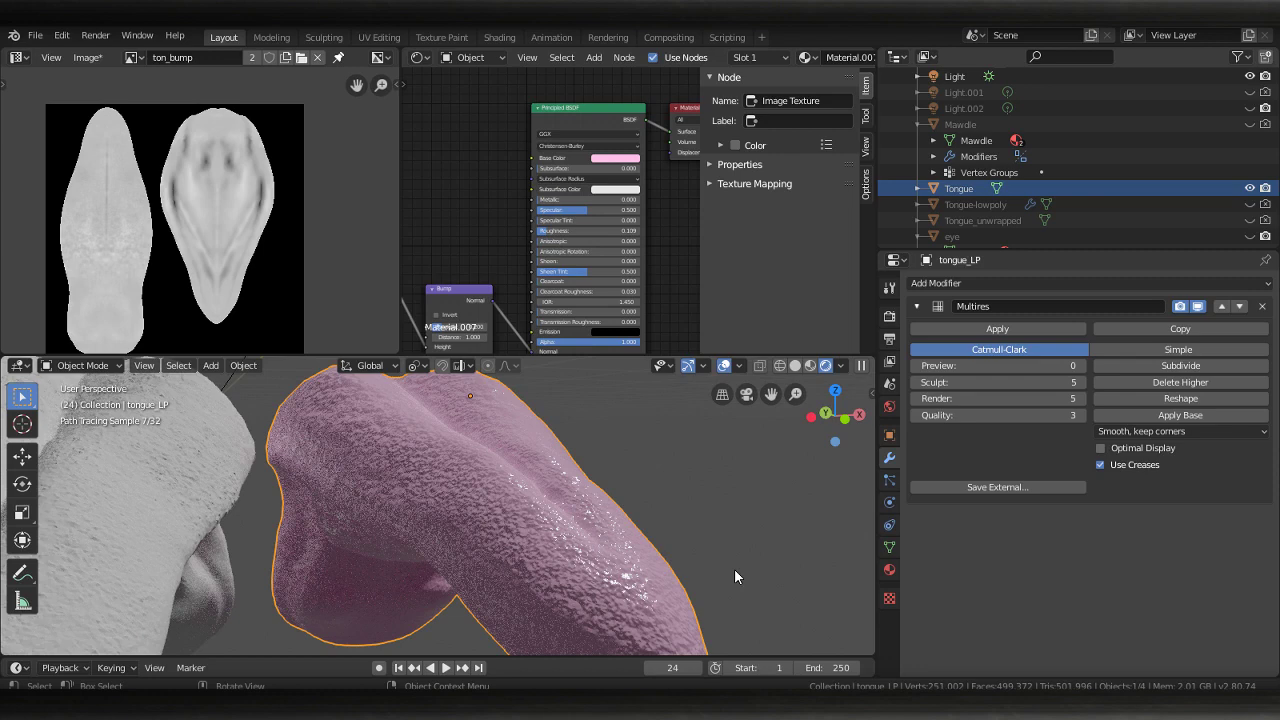
Orbit around both tongues to inspect the glossy render, then frame the Bump and BSDF nodes
{"action": "middle_click_drag", "start_coordinate": [734, 568], "coordinate": [422, 567]}
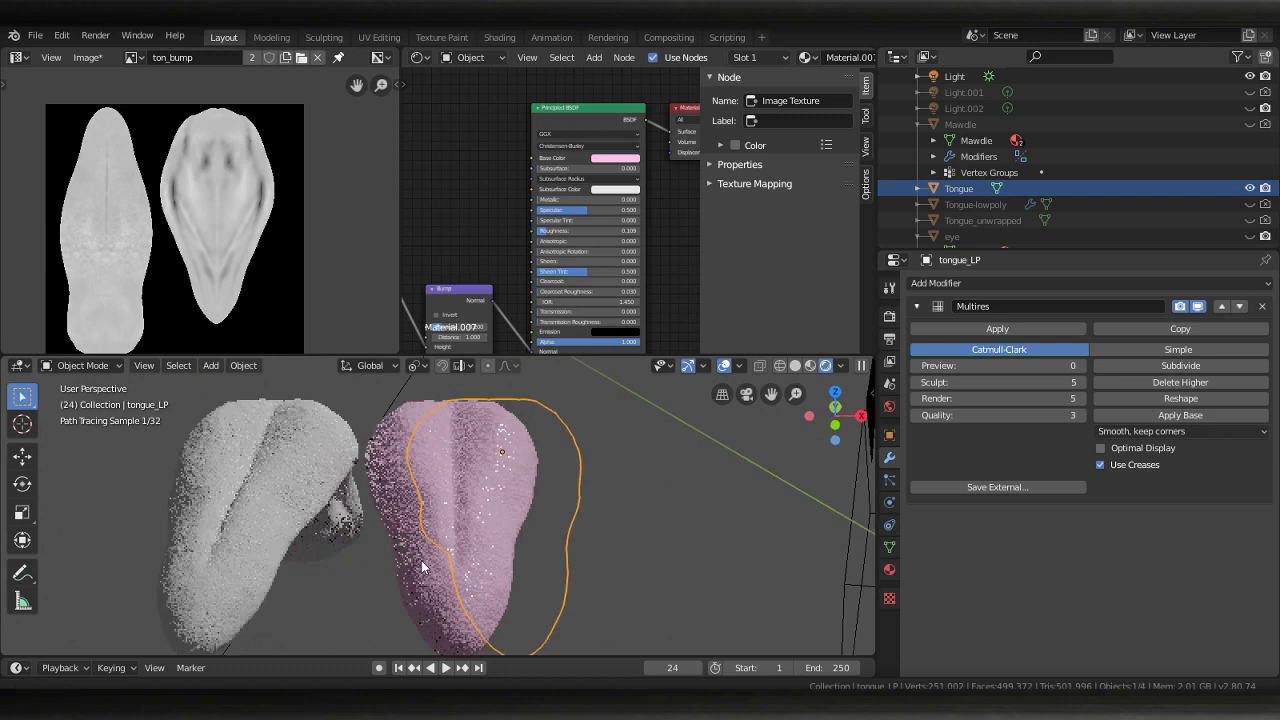
{"action": "middle_click_drag", "start_coordinate": [422, 567], "coordinate": [473, 586]}
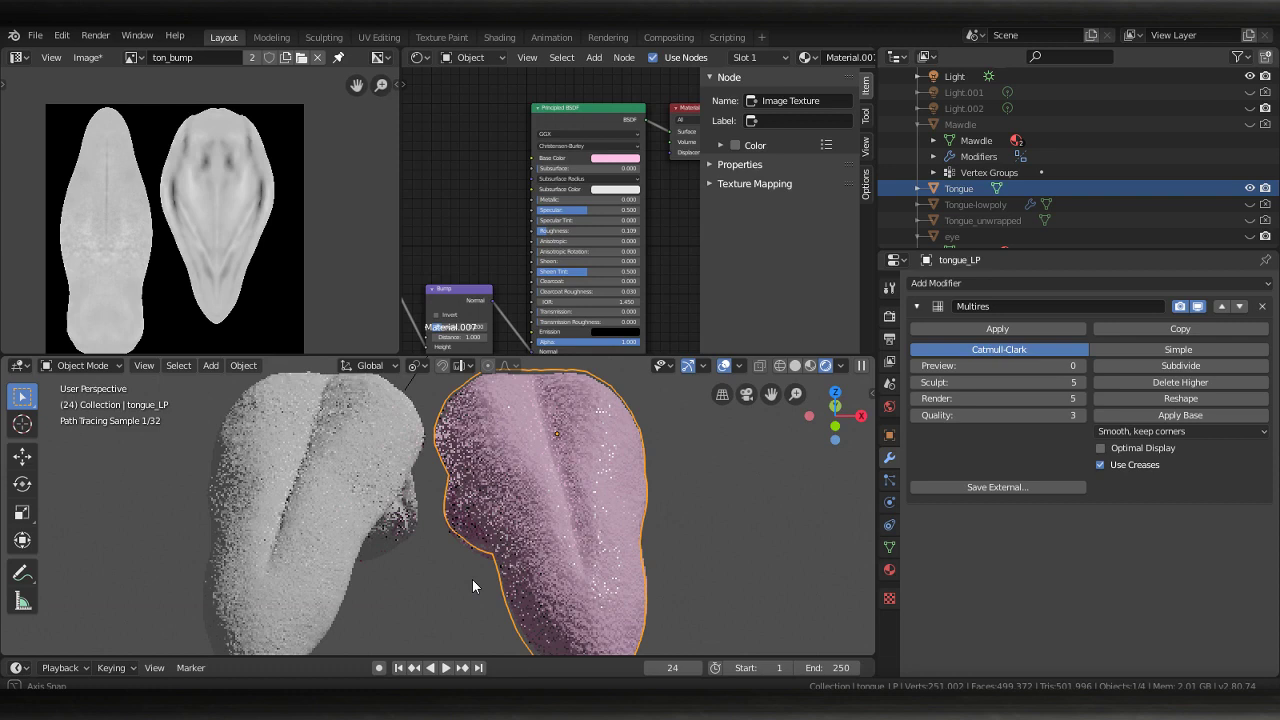
{"action": "middle_click_drag", "start_coordinate": [472, 579], "coordinate": [431, 464]}
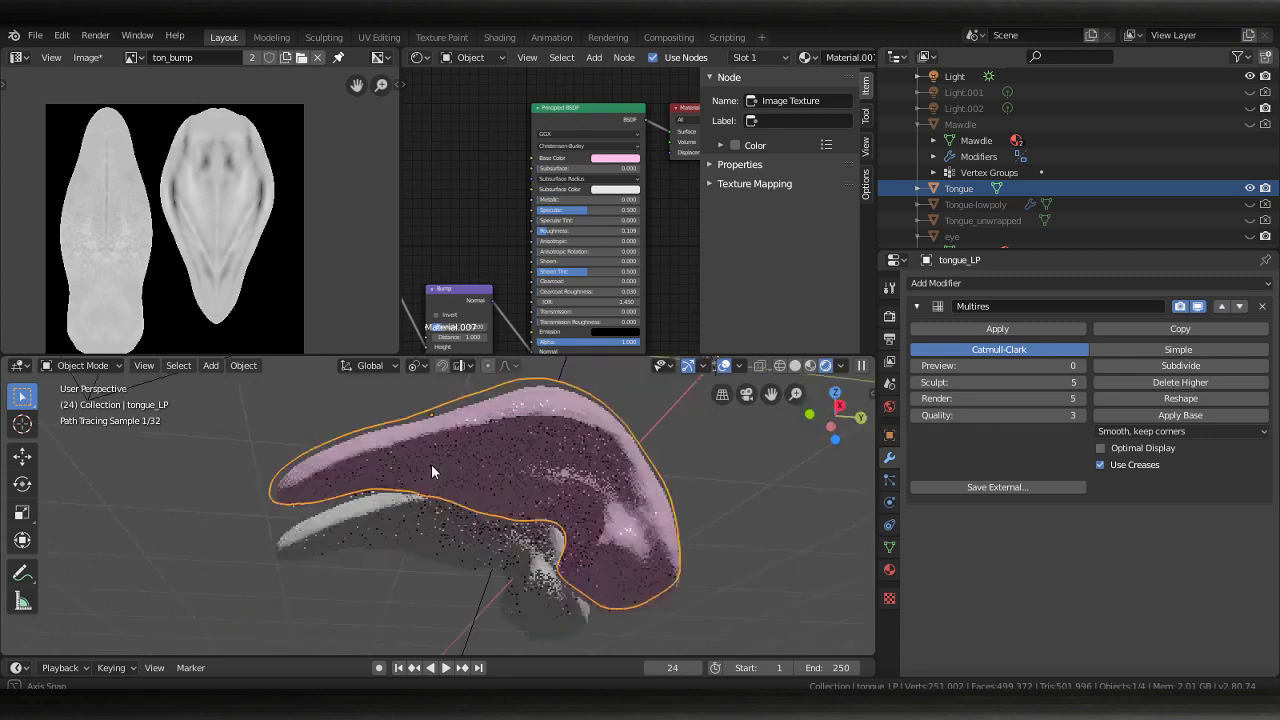
{"action": "middle_click_drag", "start_coordinate": [431, 464], "coordinate": [629, 545]}
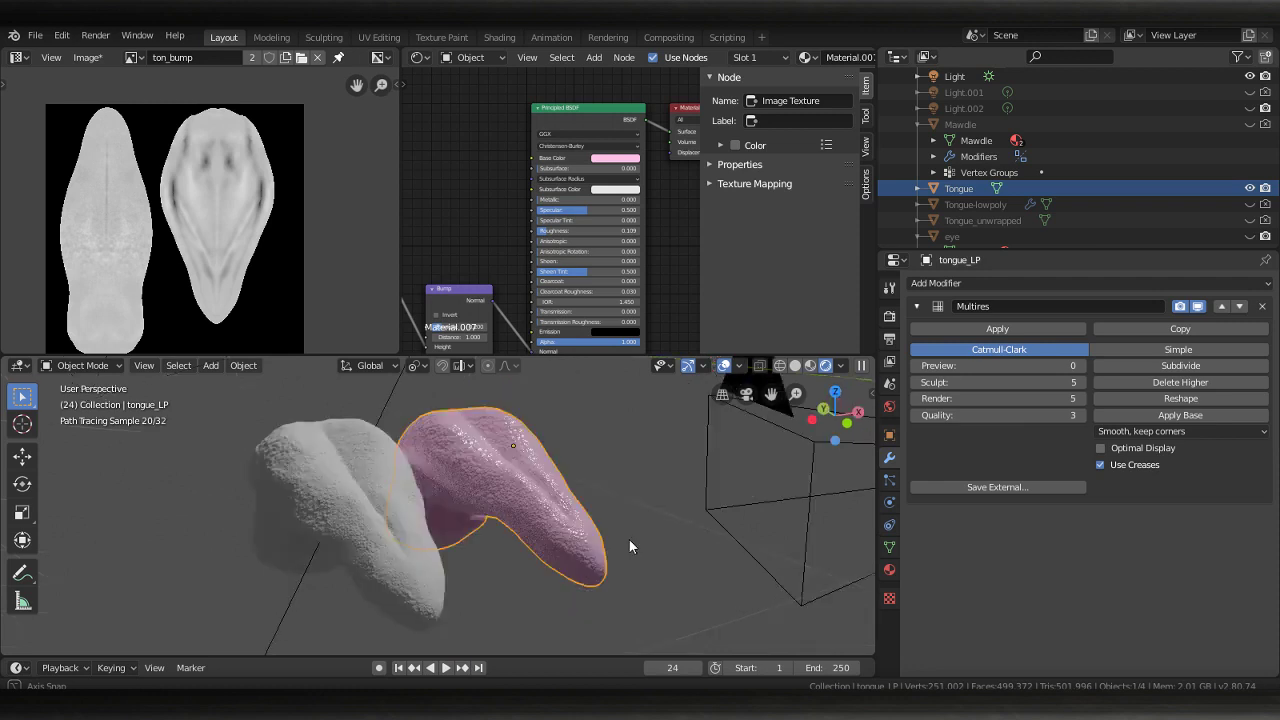
{"action": "middle_click_drag", "start_coordinate": [629, 546], "coordinate": [440, 470]}
{"action": "middle_click_drag", "start_coordinate": [465, 216], "coordinate": [520, 170]}
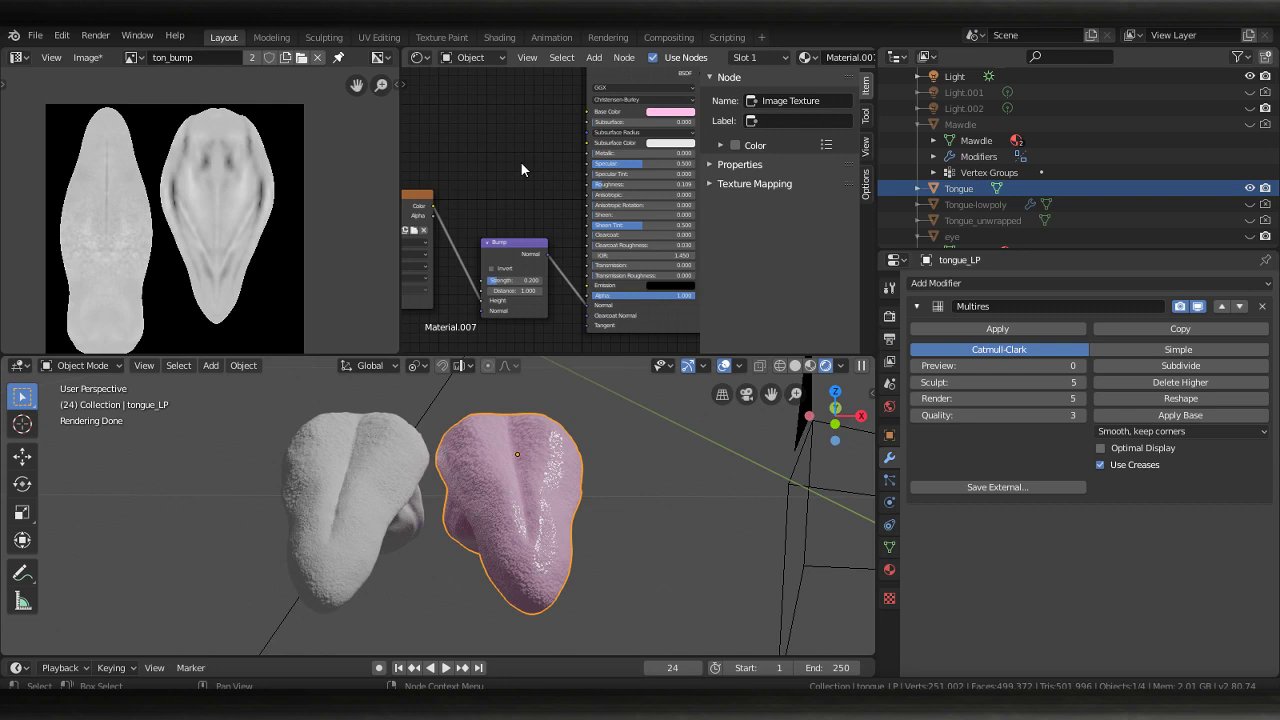